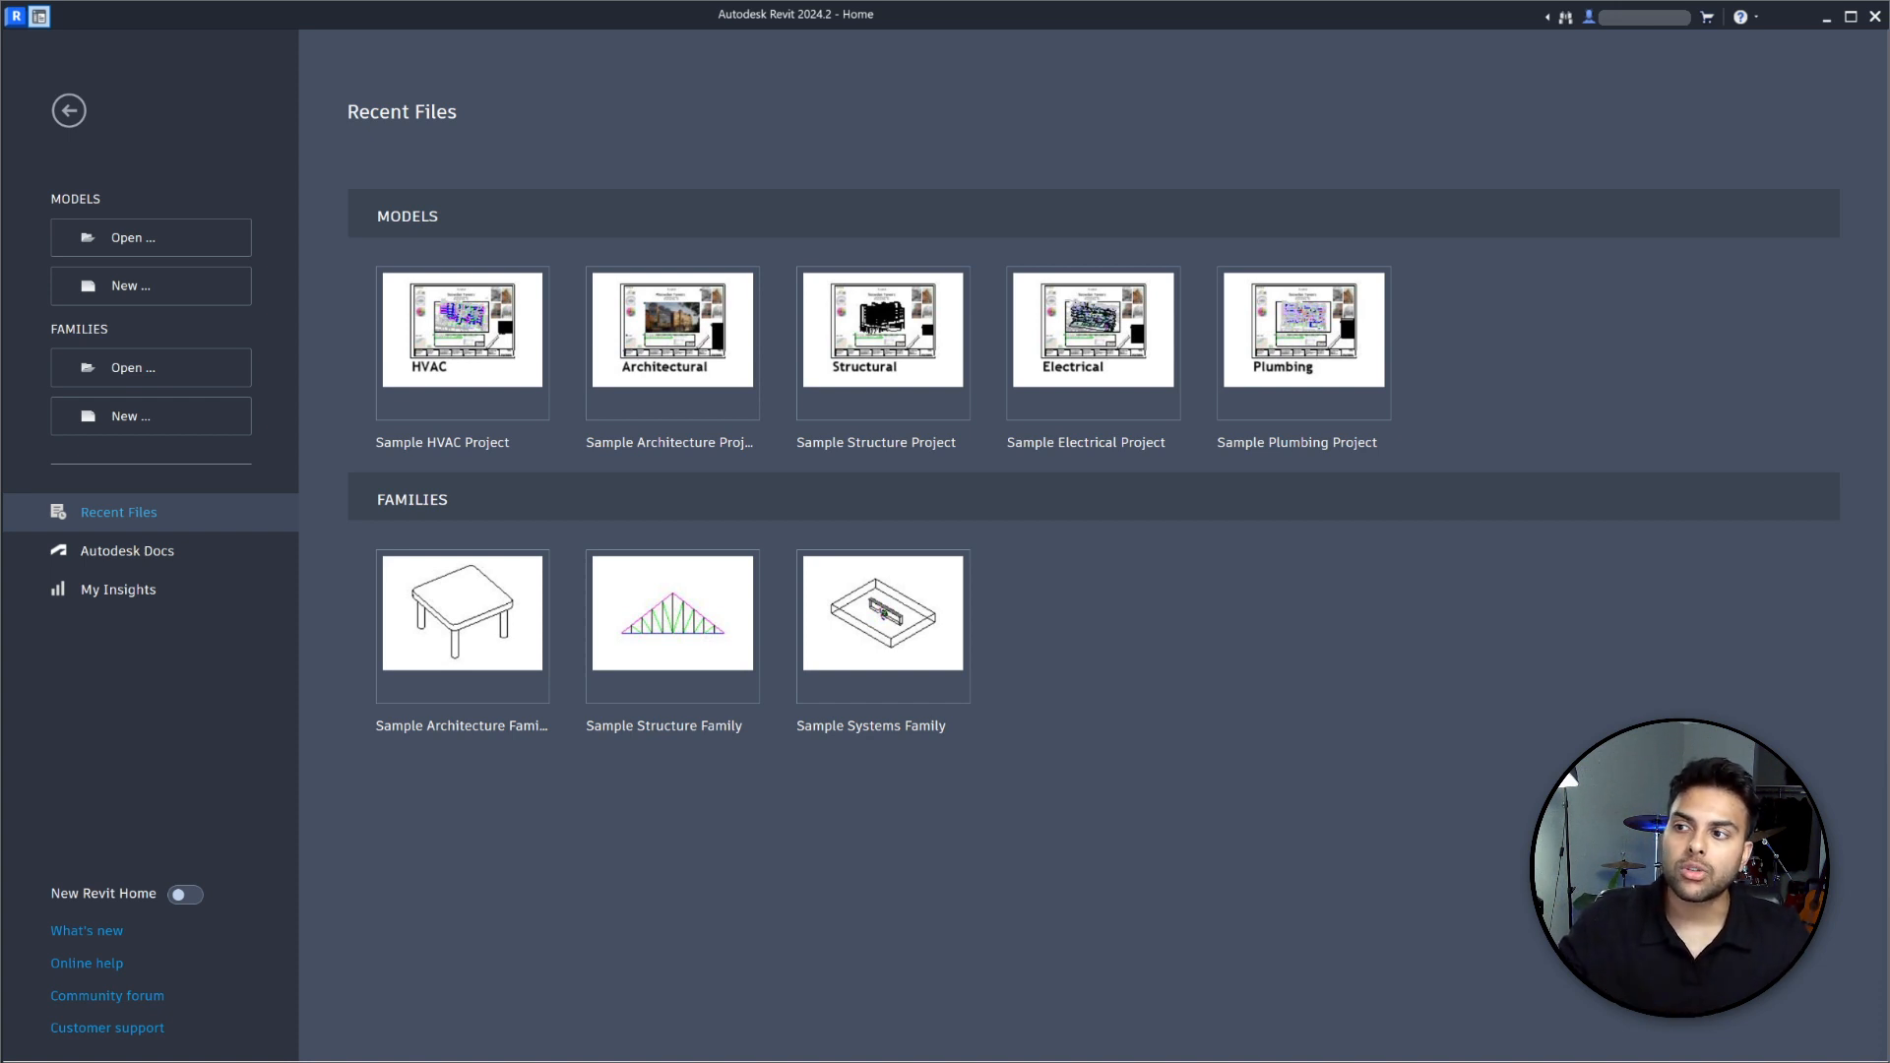
Create a new project based on the Architectural Template.
{"action": "left_click", "coordinate": [128, 286]}
{"action": "left_click", "coordinate": [866, 499]}
{"action": "left_click", "coordinate": [866, 544]}
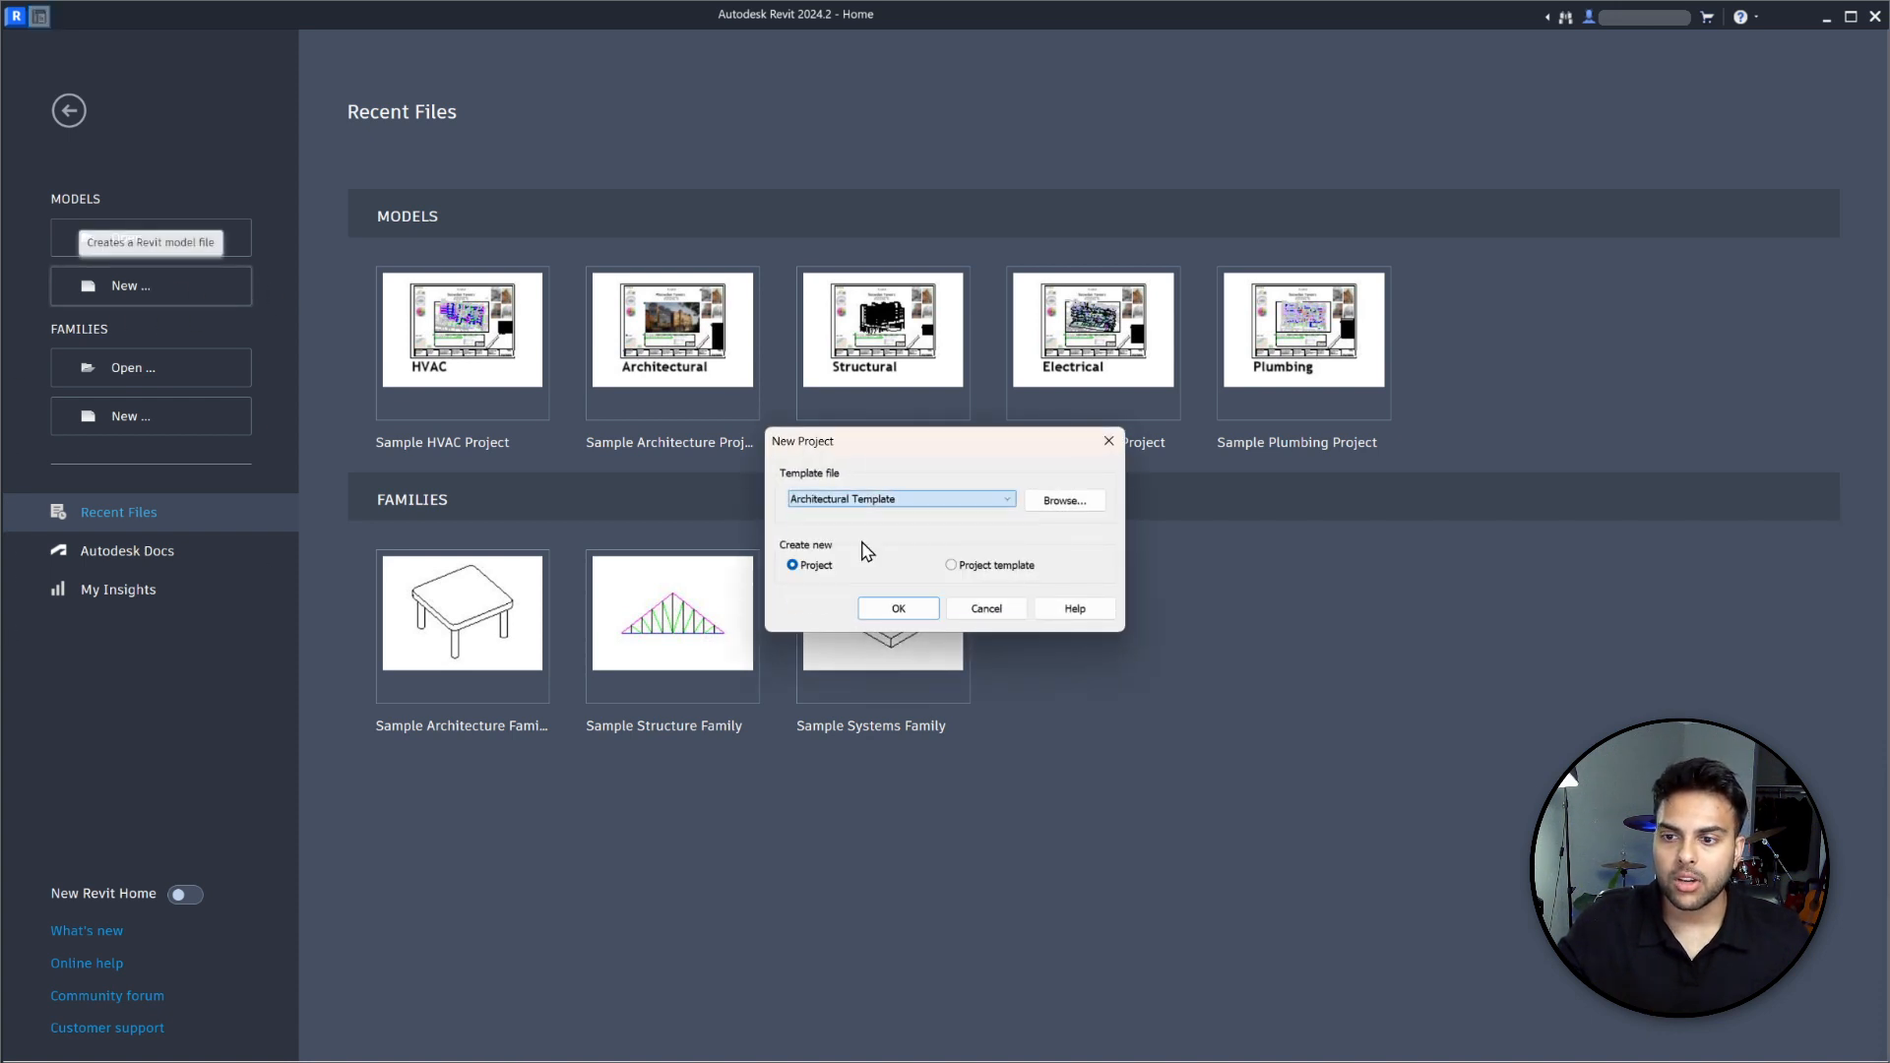
{"action": "left_click", "coordinate": [898, 608]}
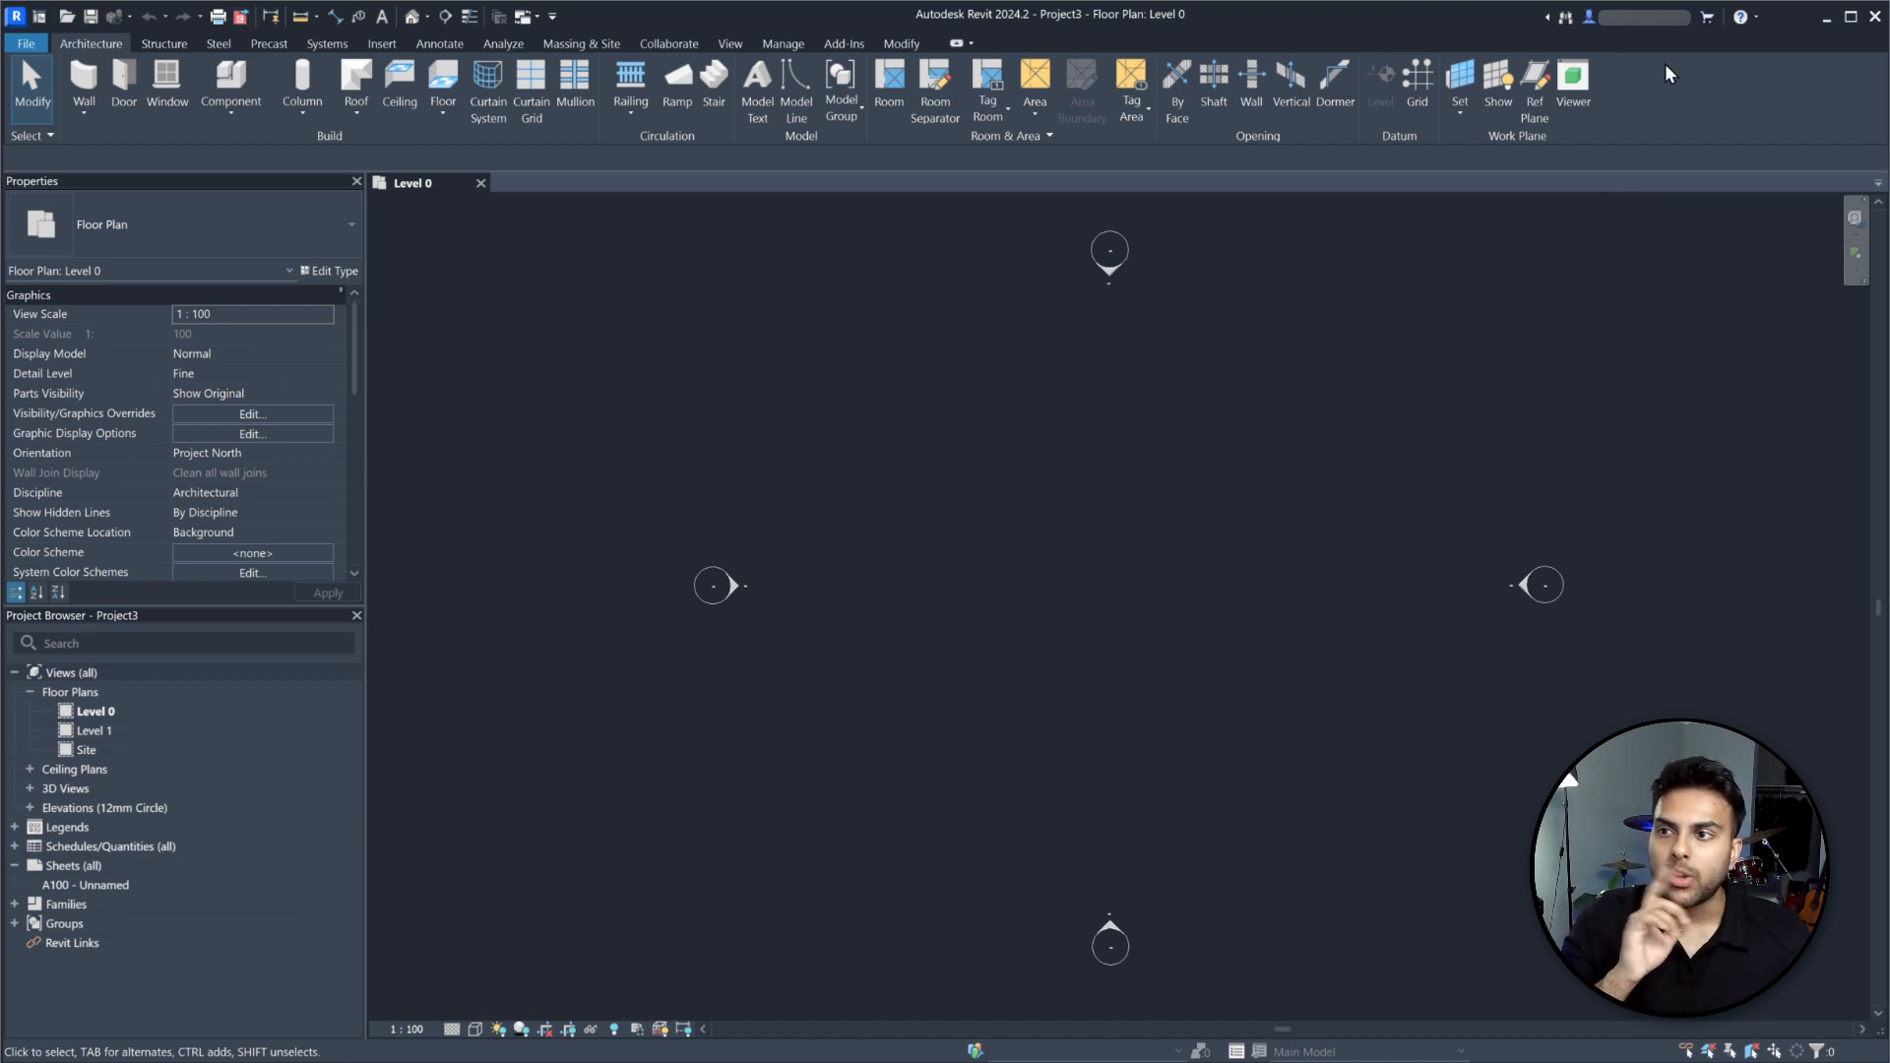
Look through the structure, steel, precast, systems, insert, annotation and analysis tool sets, and return to the architecture tools.
{"action": "left_click", "coordinate": [165, 43]}
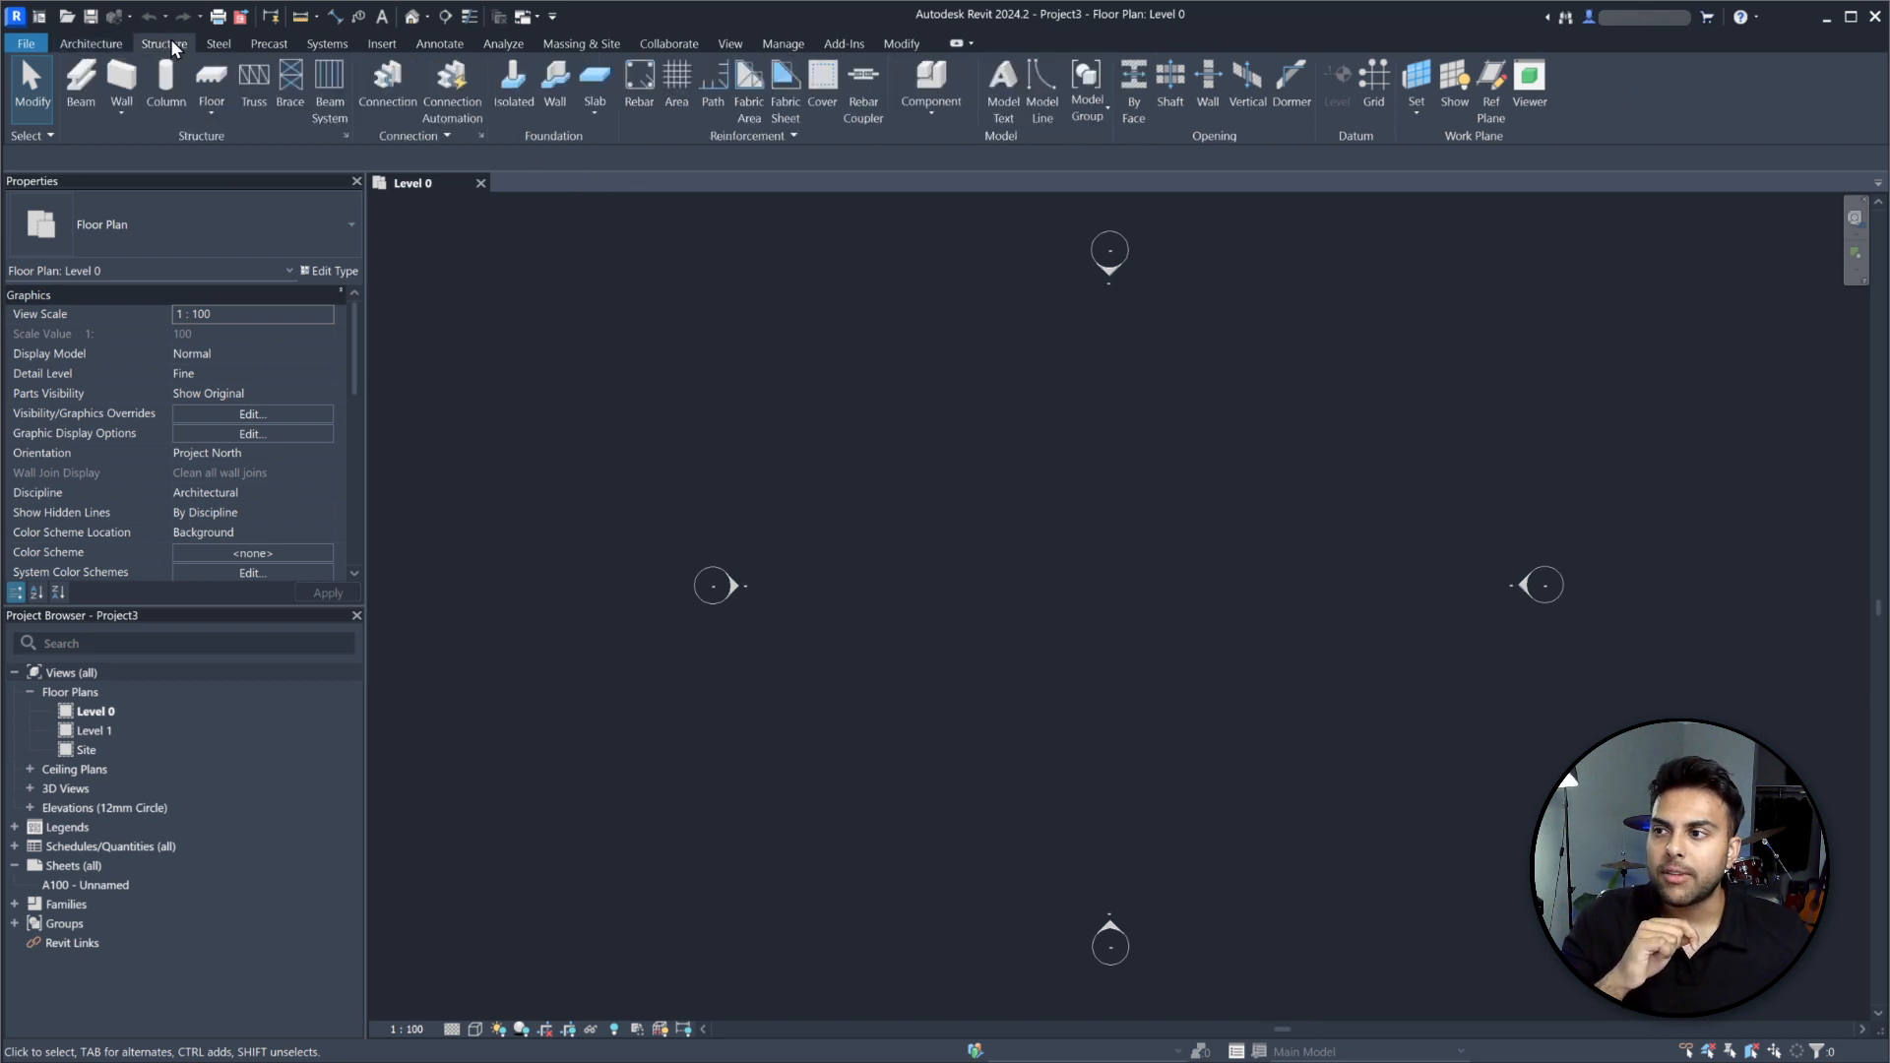
{"action": "left_click", "coordinate": [221, 44]}
{"action": "left_click", "coordinate": [271, 44]}
{"action": "left_click", "coordinate": [325, 43]}
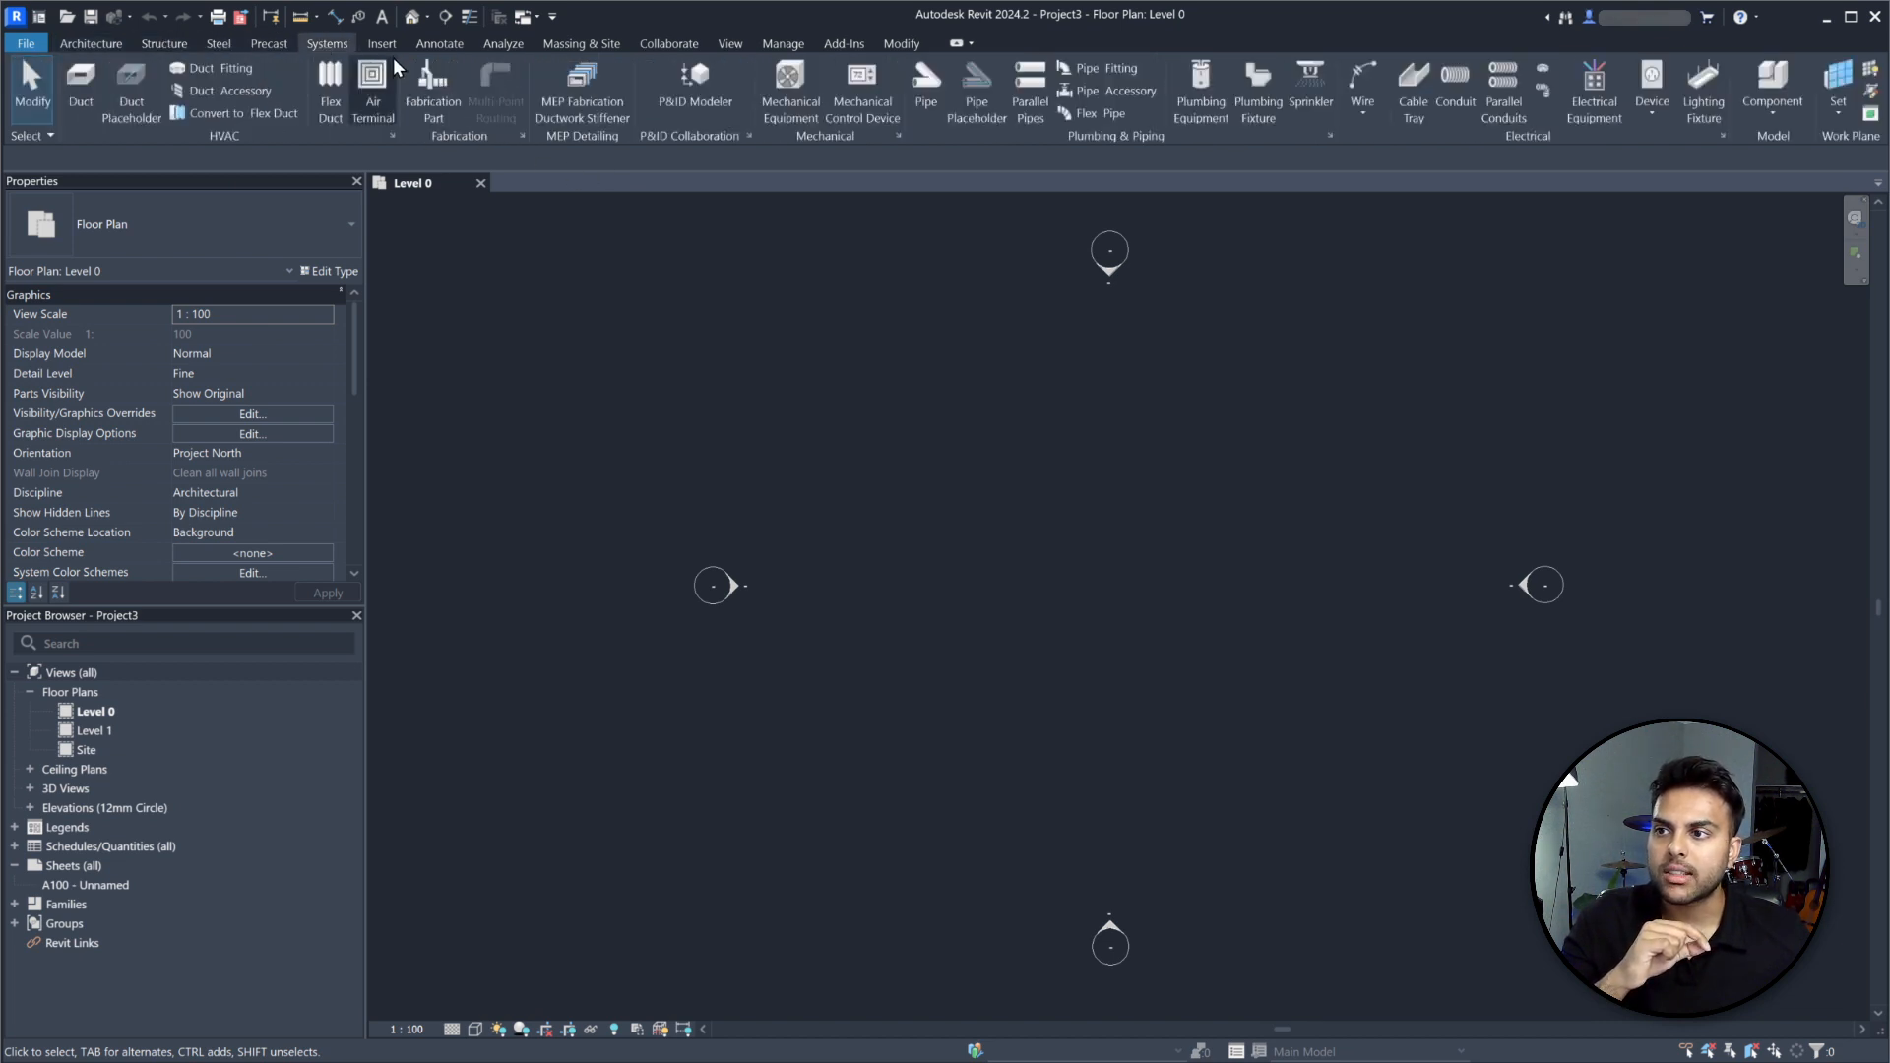
{"action": "left_click", "coordinate": [395, 43]}
{"action": "left_click", "coordinate": [439, 44]}
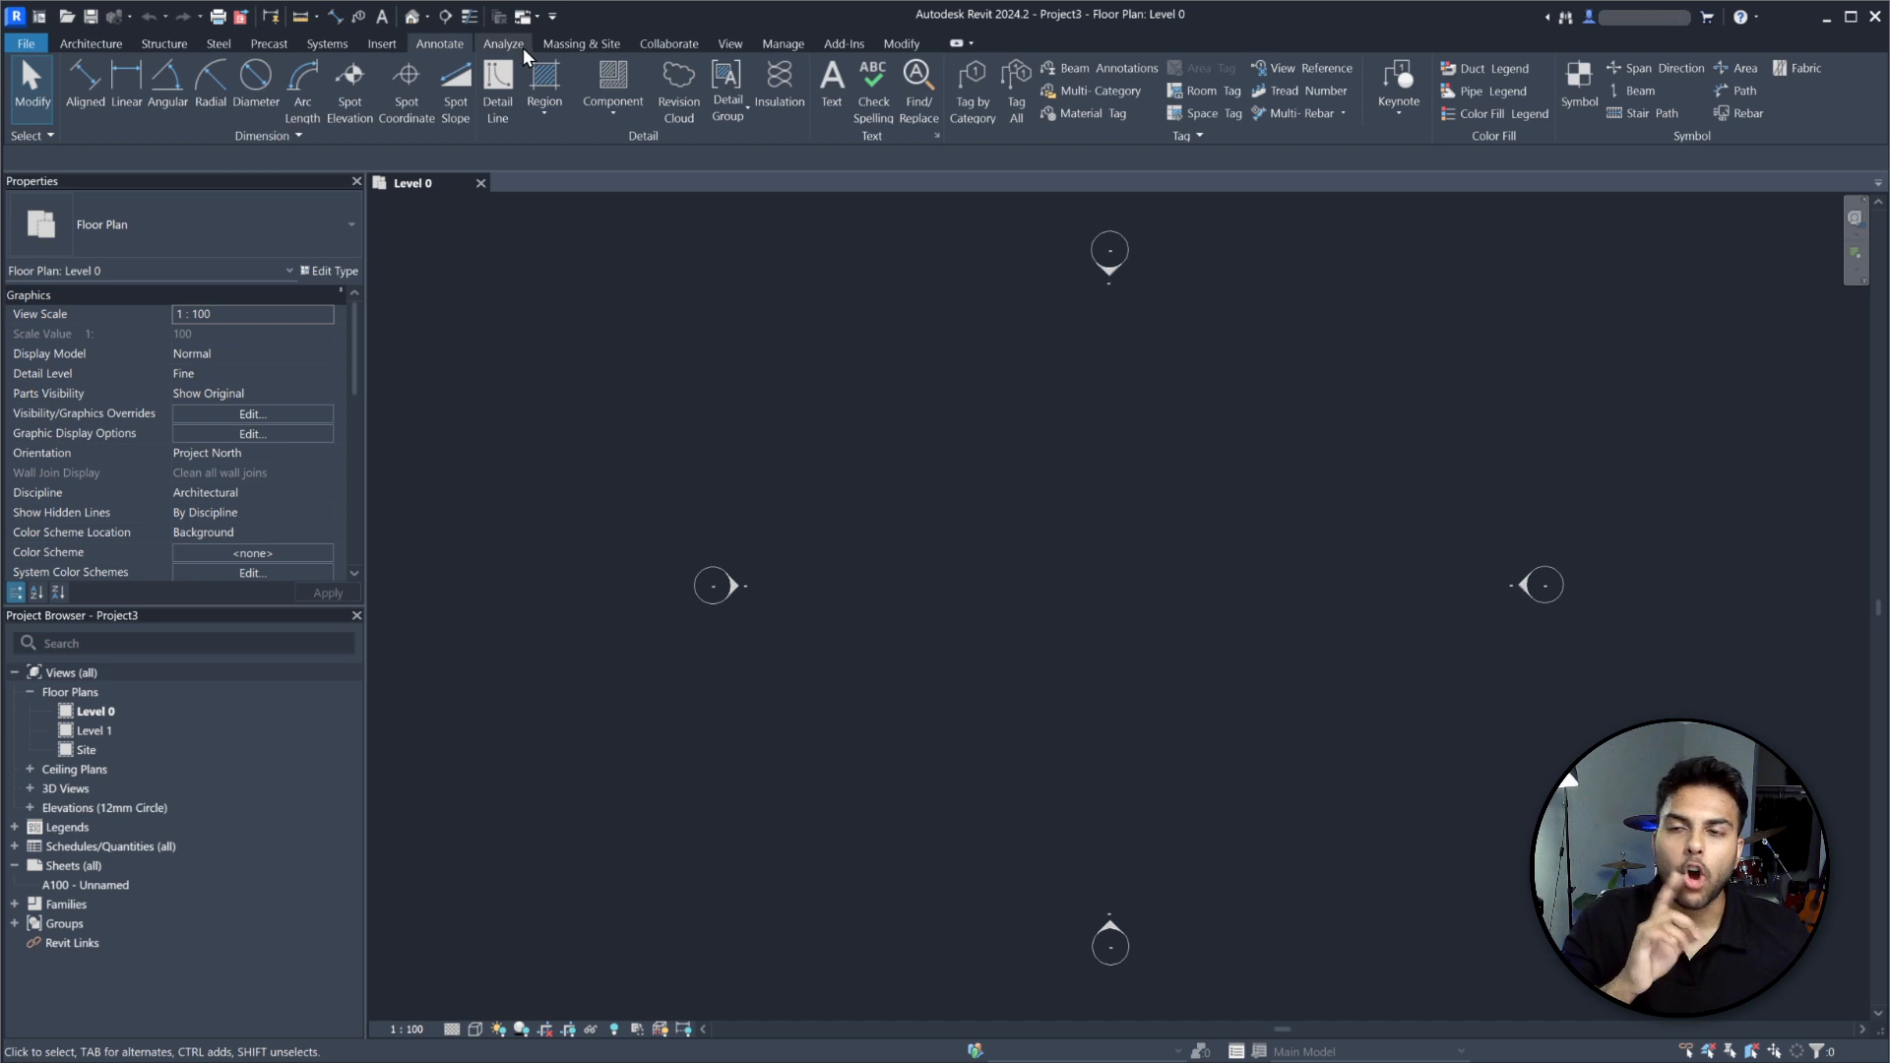
{"action": "left_click", "coordinate": [503, 43]}
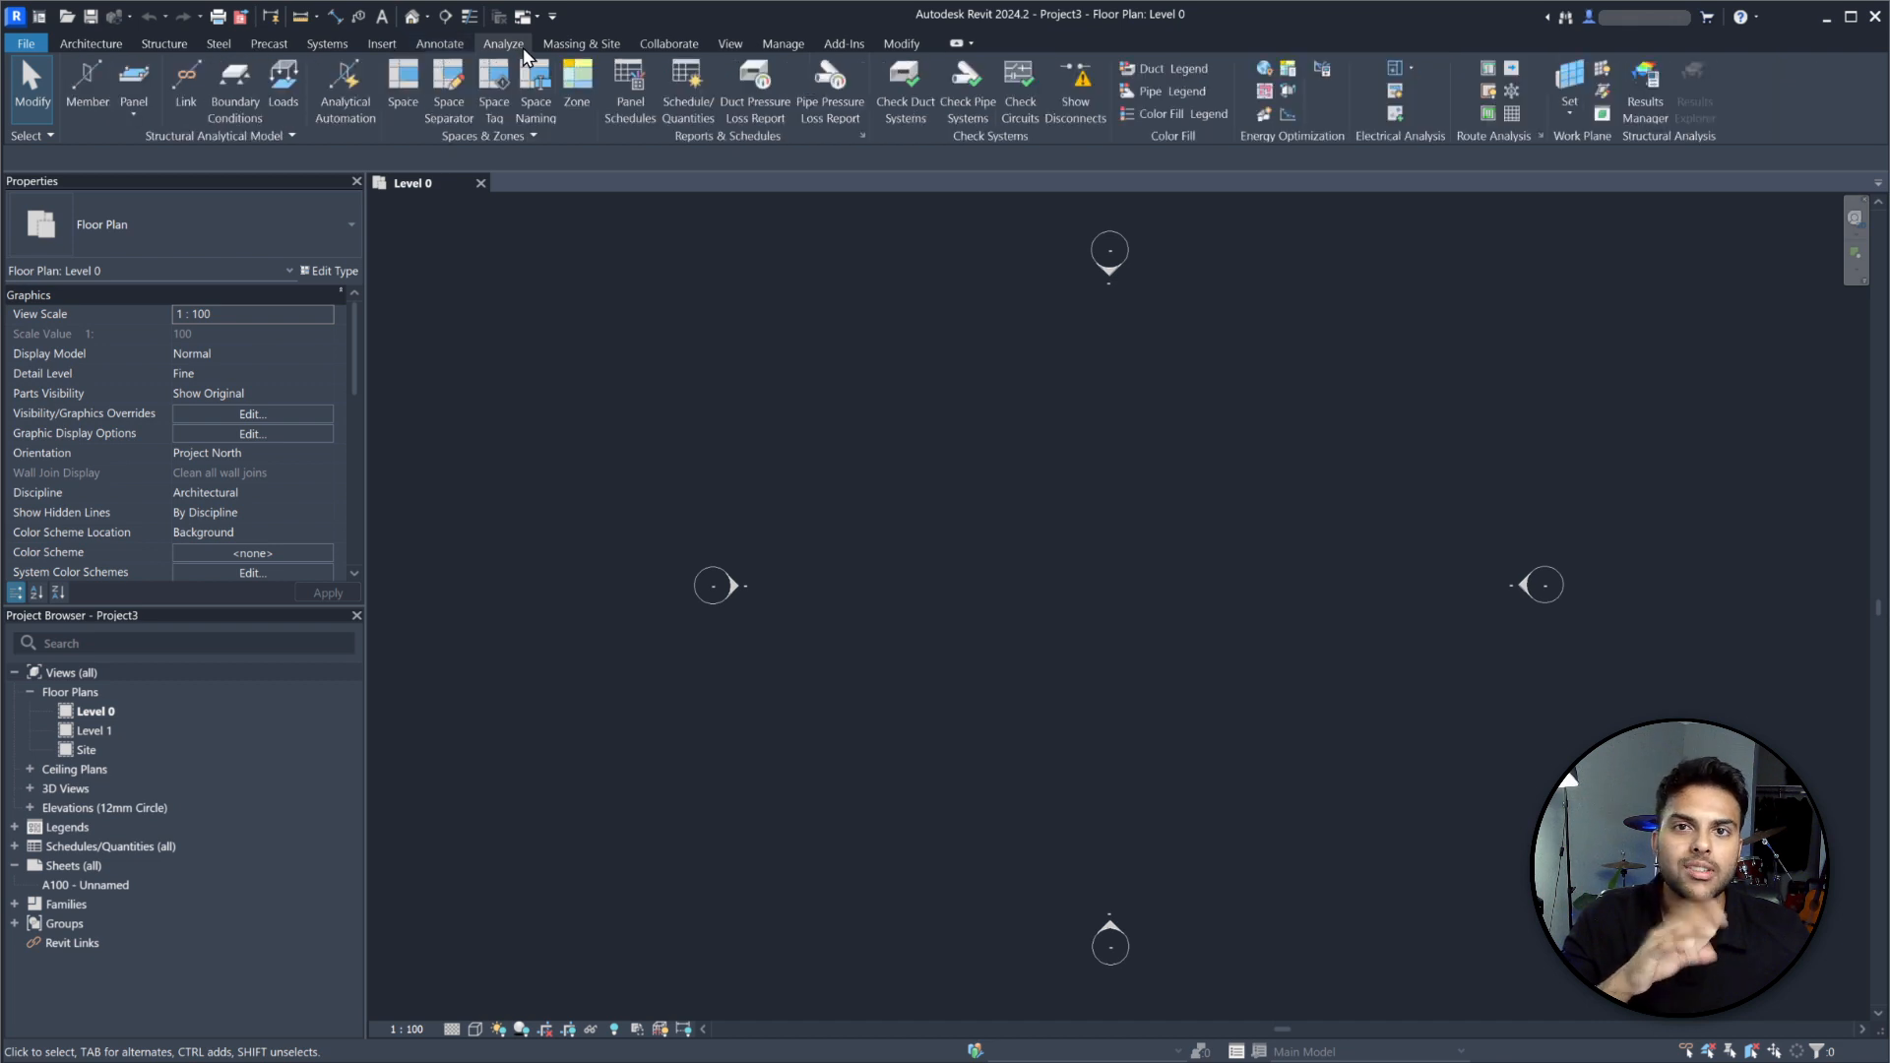
{"action": "left_click", "coordinate": [106, 46]}
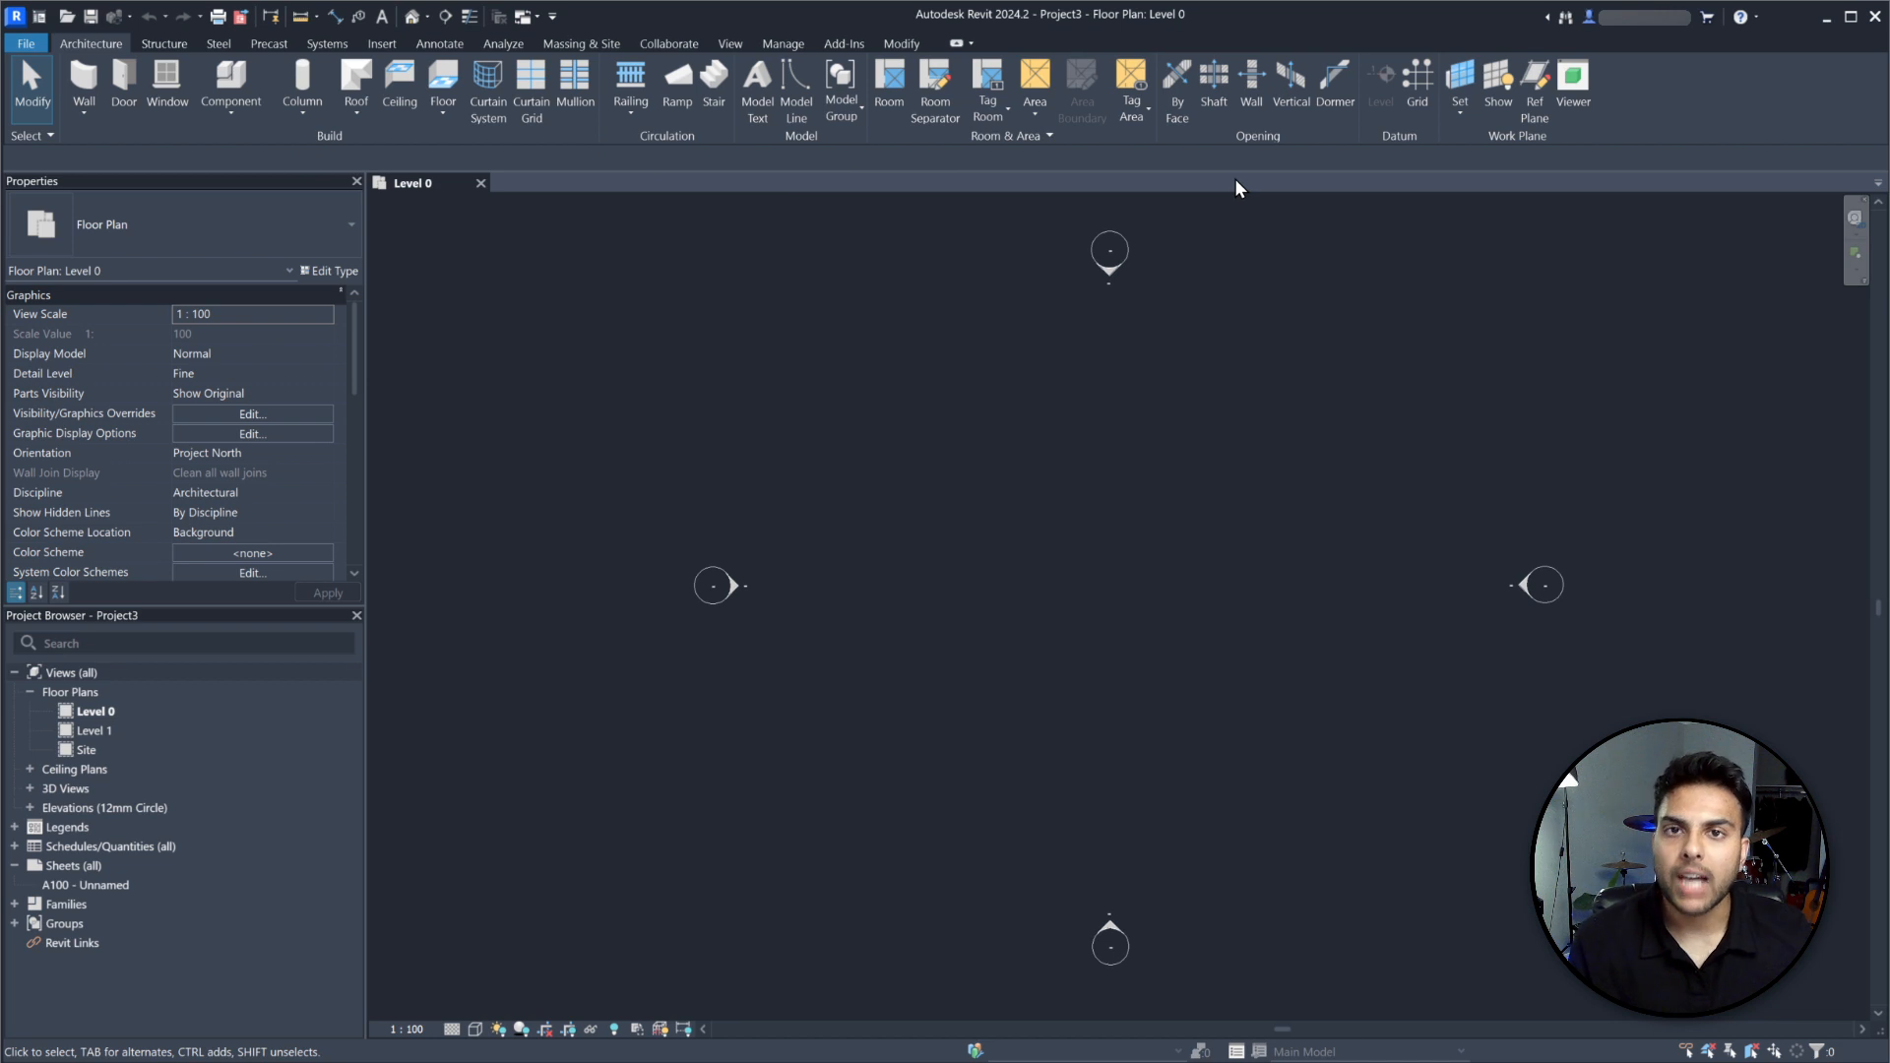
Turn off the display of the ribbon's panel titles and turn it back on.
{"action": "right_click", "coordinate": [1661, 104]}
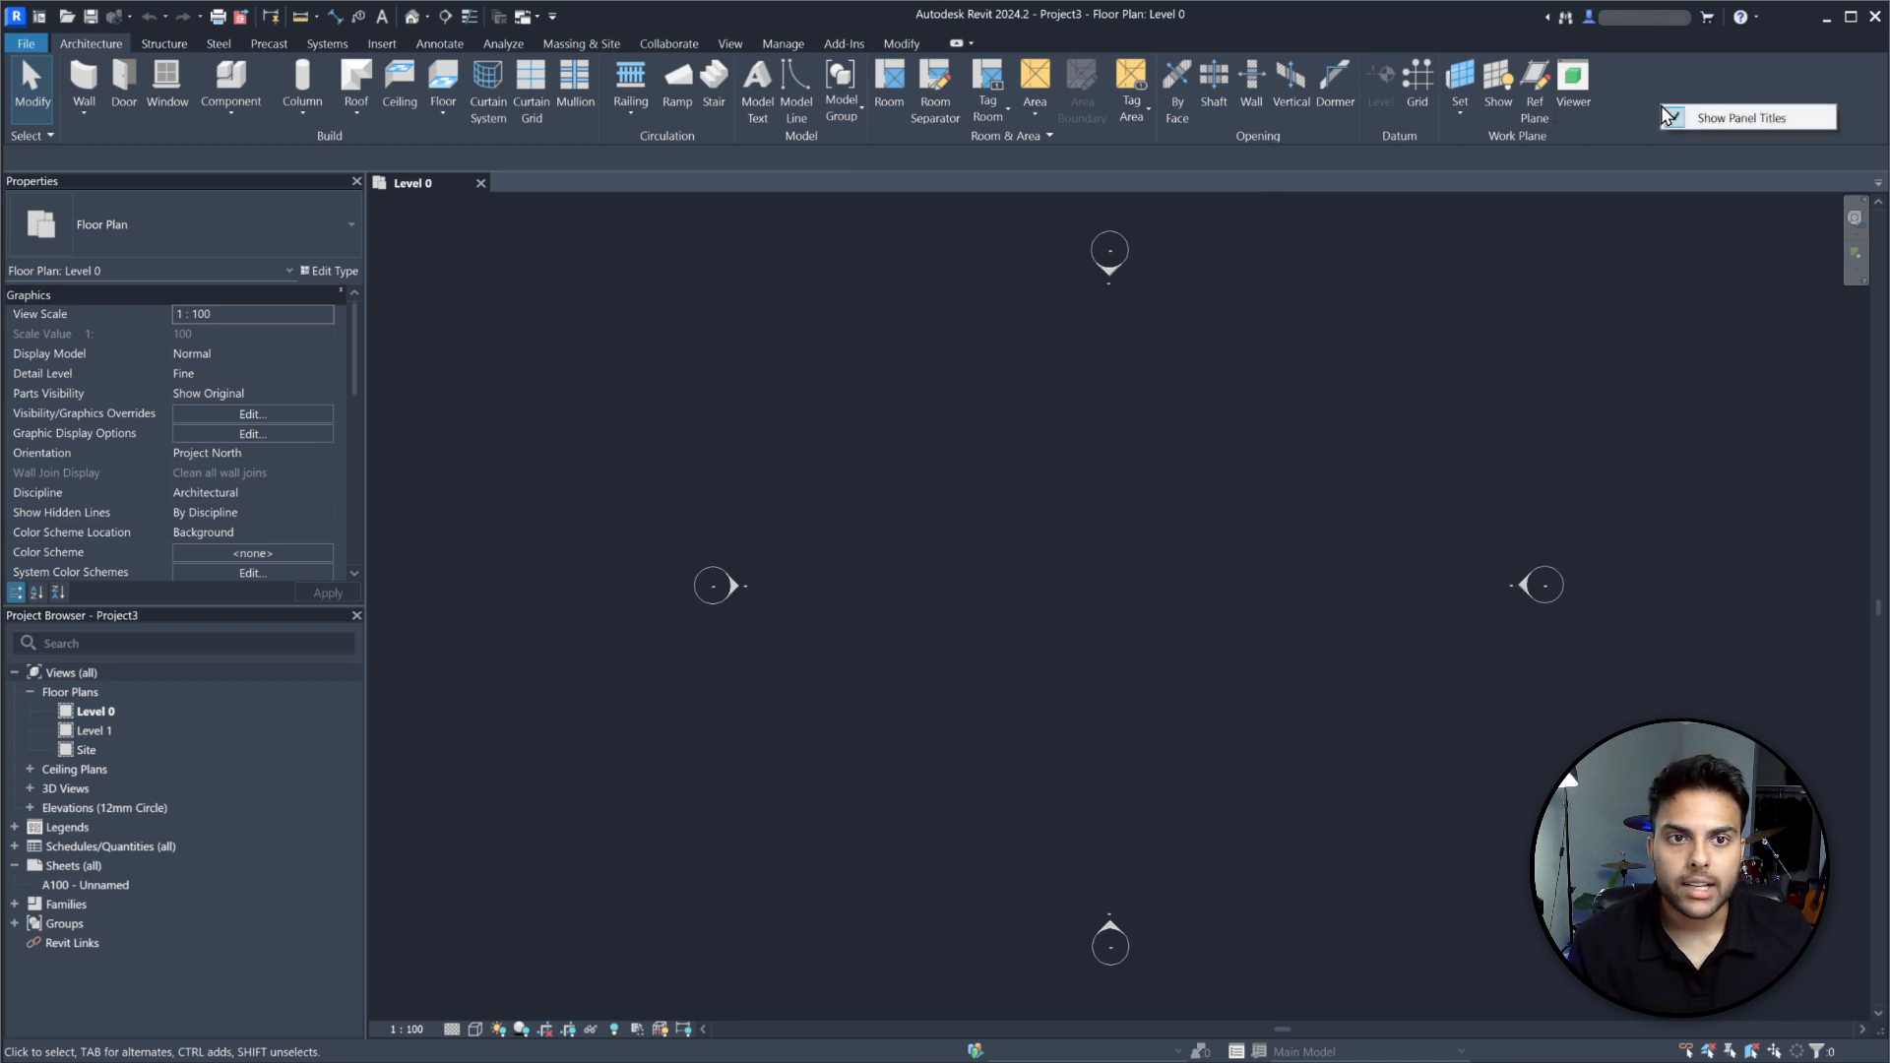
{"action": "left_click", "coordinate": [1727, 120]}
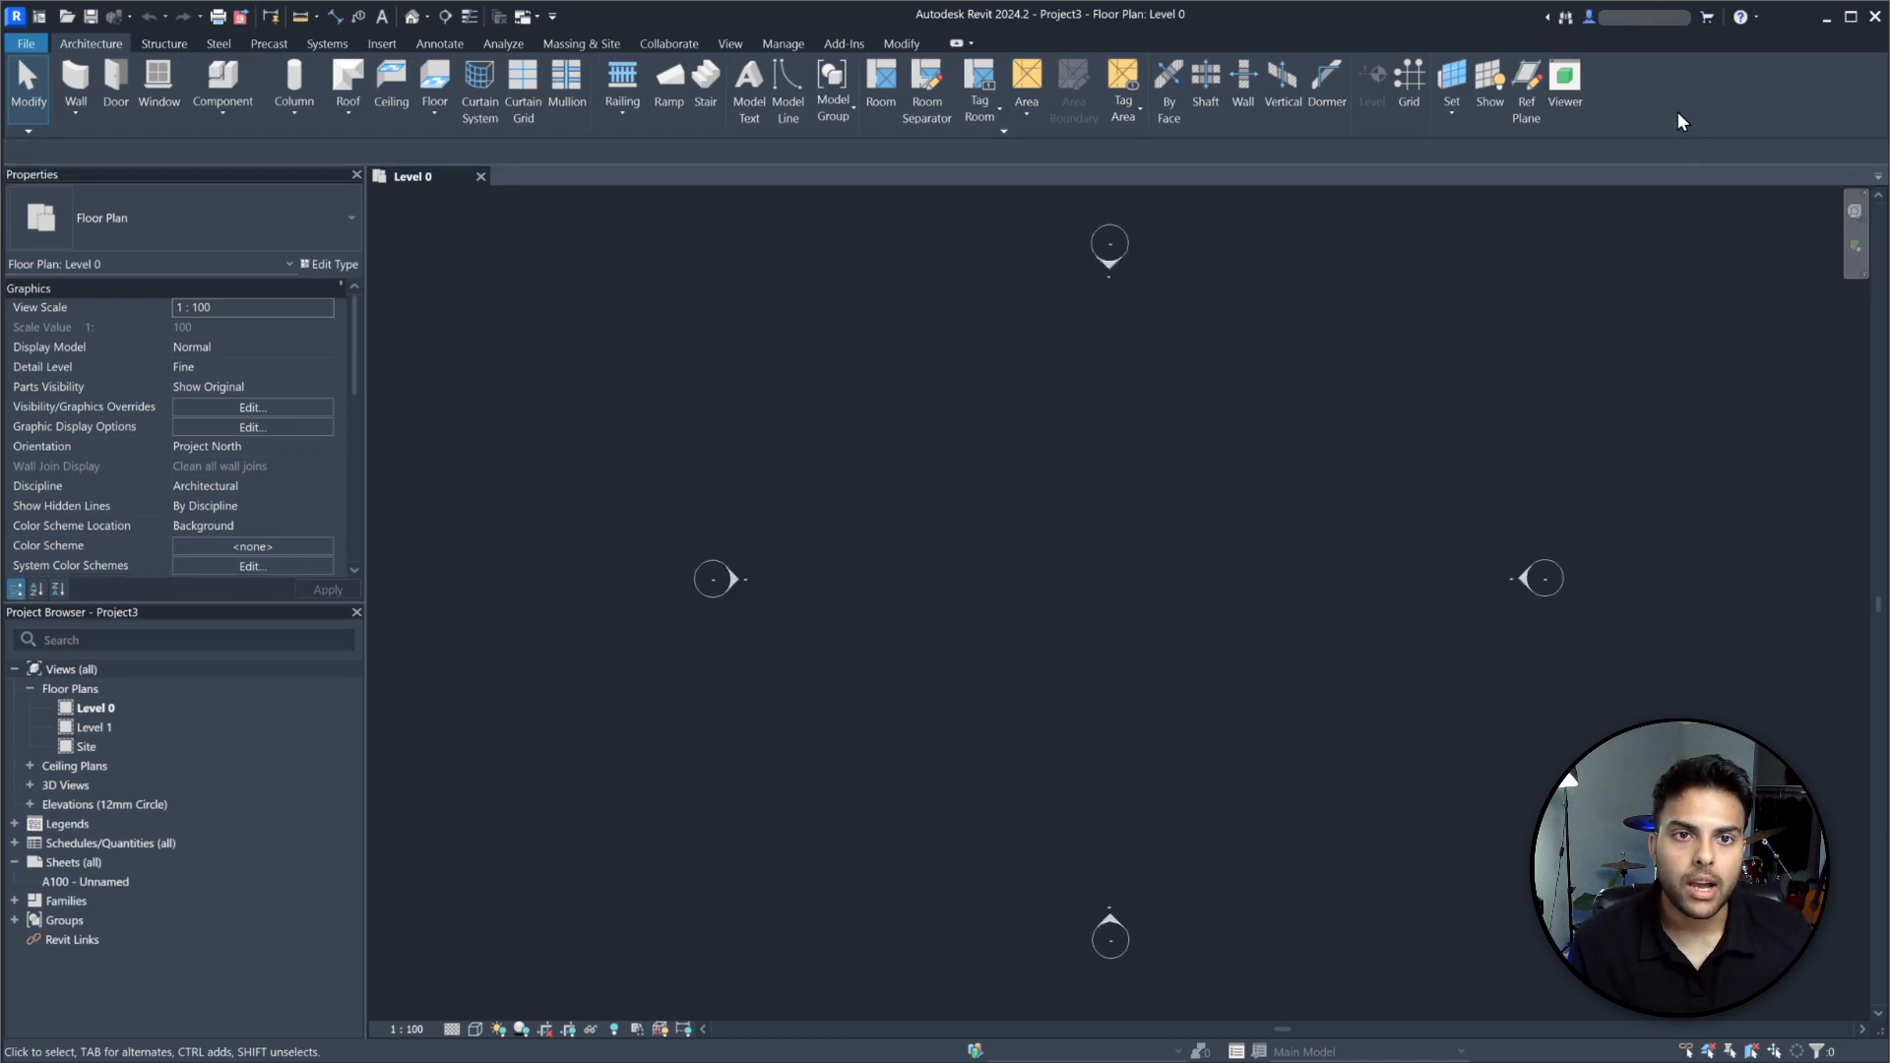
{"action": "right_click", "coordinate": [1675, 104]}
{"action": "left_click", "coordinate": [1751, 115]}
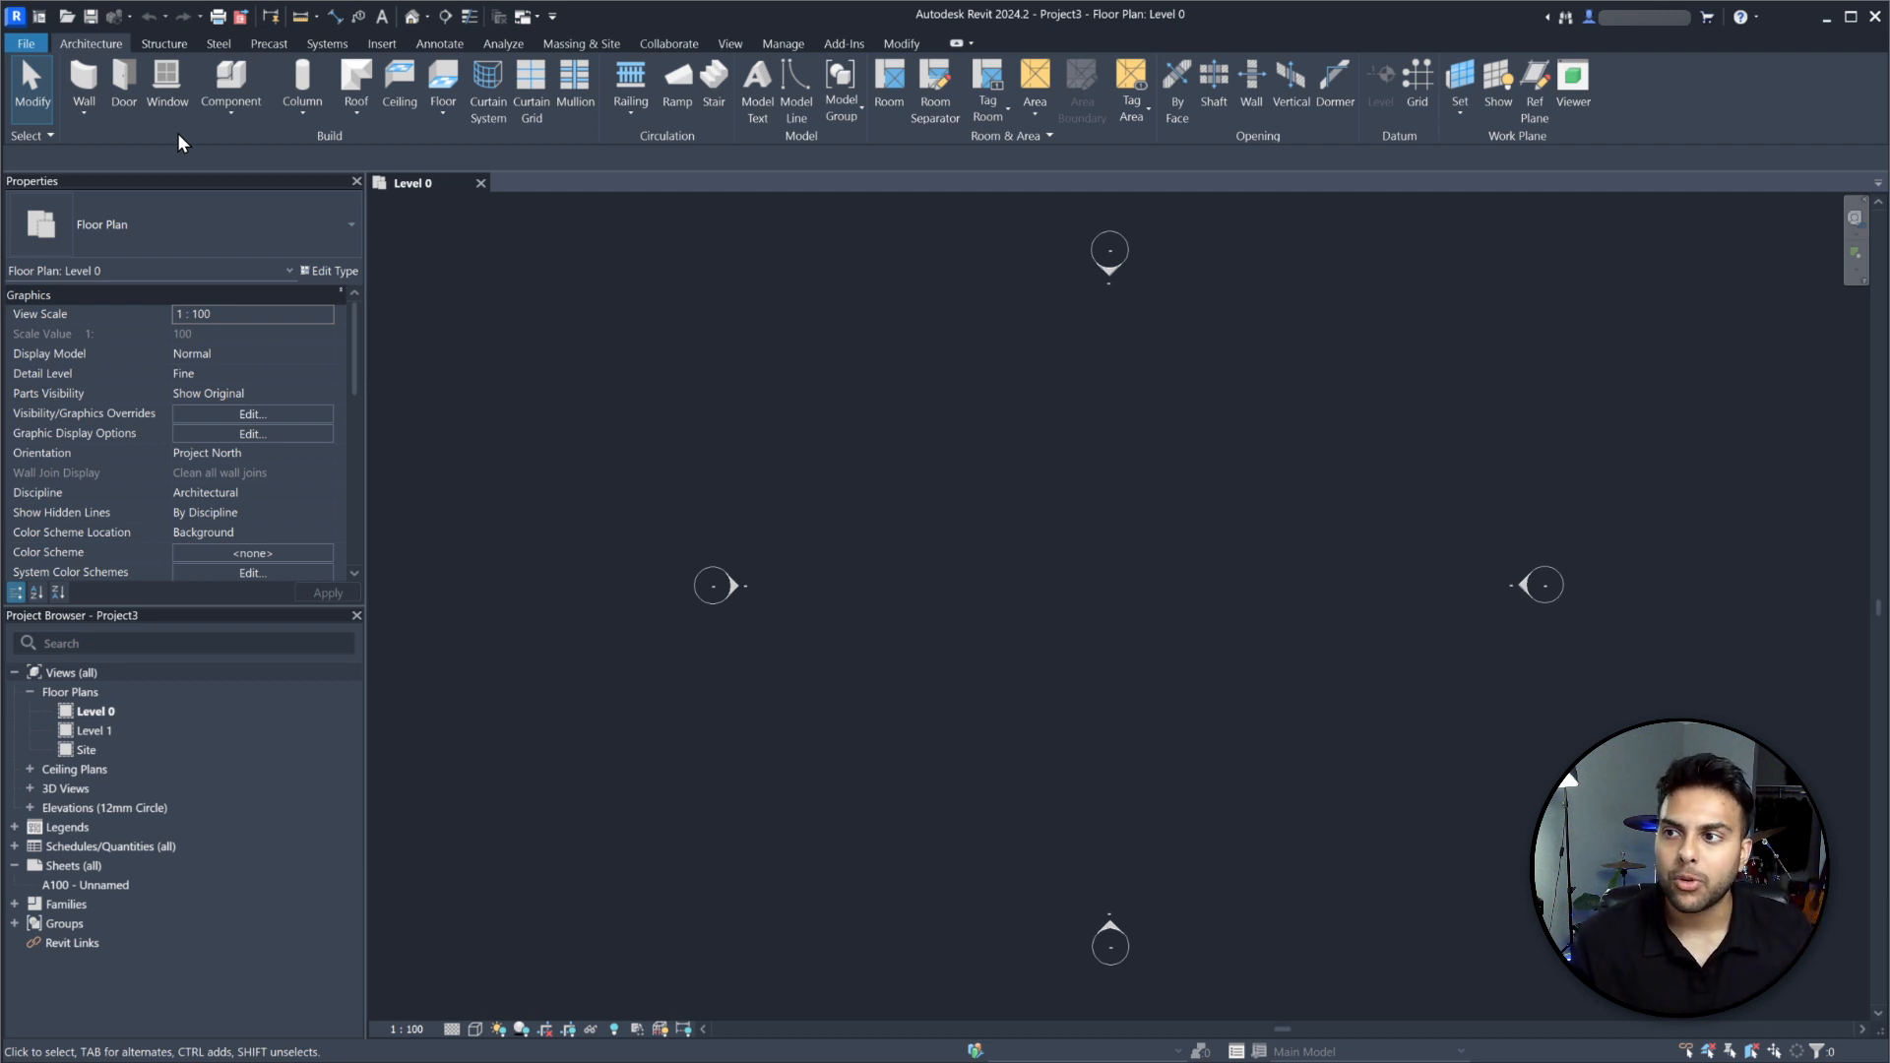
Examine the structure, steel, systems, collaboration and annotation tools, and return to the architecture tools.
{"action": "left_click", "coordinate": [181, 44]}
{"action": "left_click", "coordinate": [226, 47]}
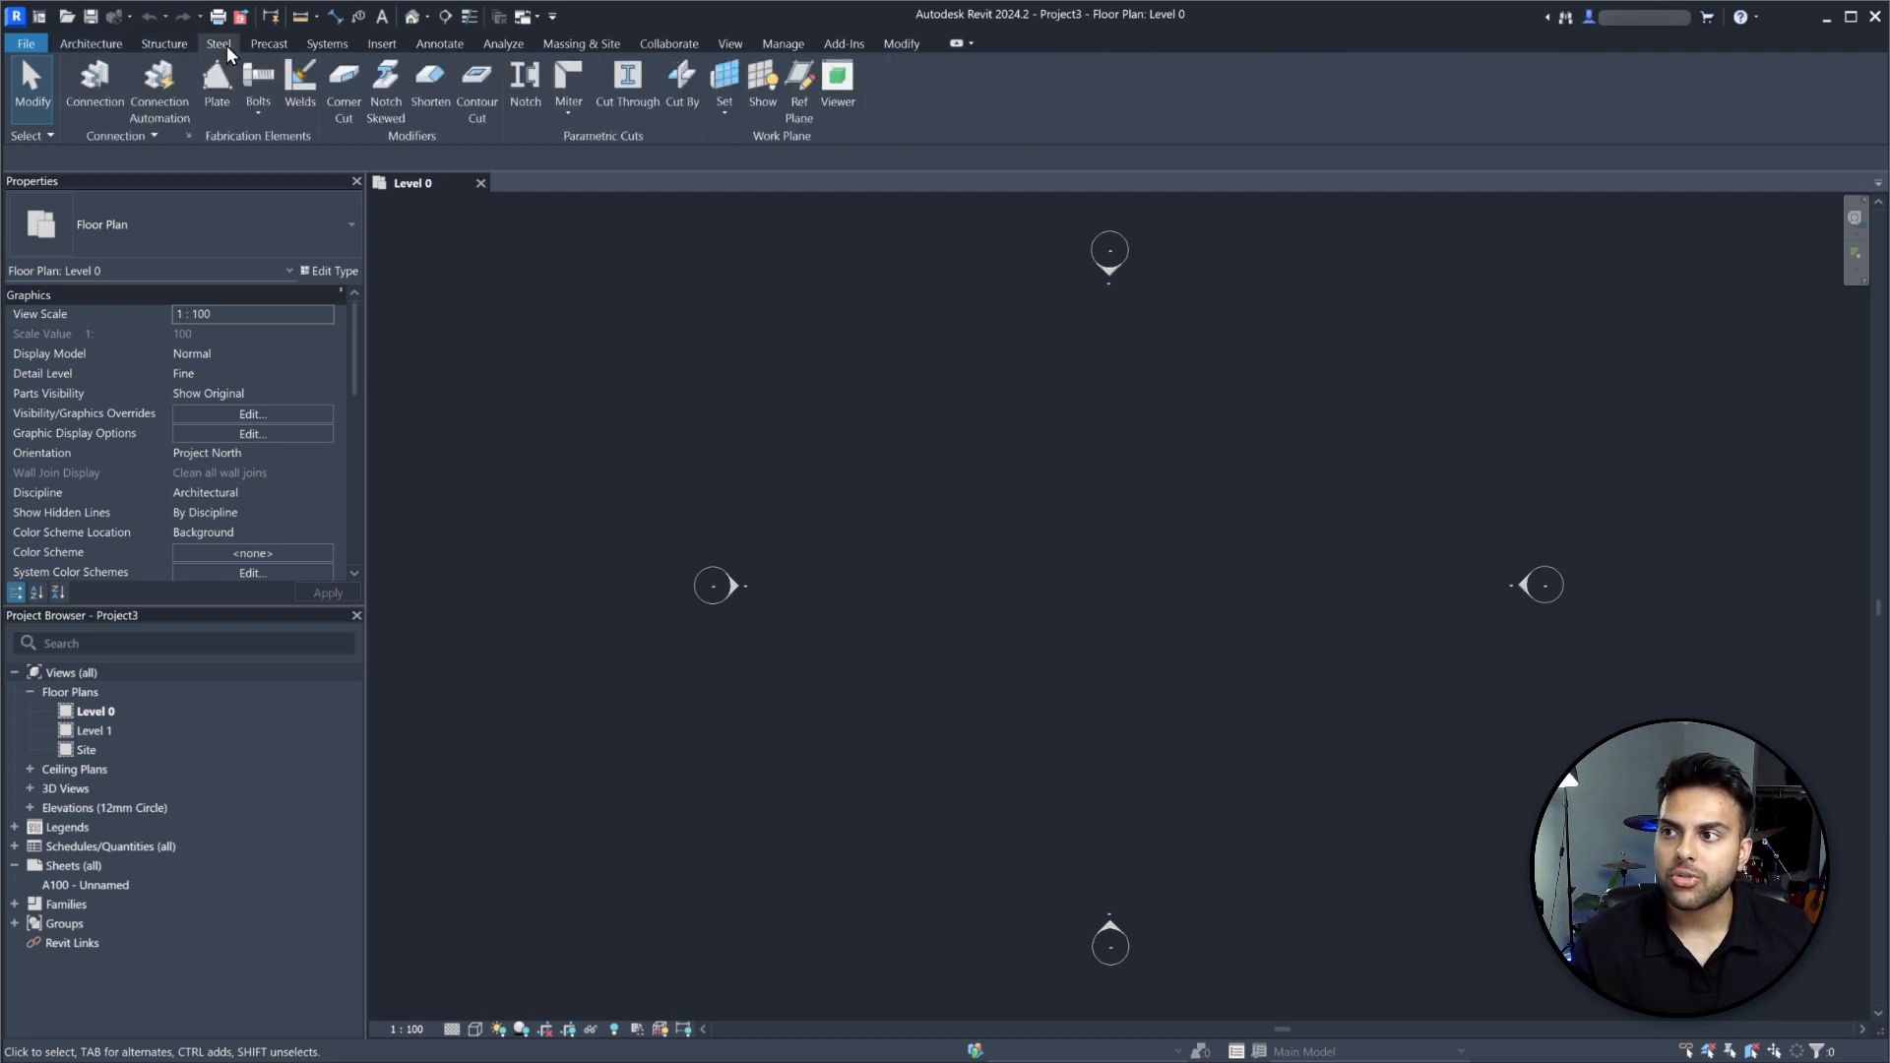
{"action": "left_click", "coordinate": [333, 46]}
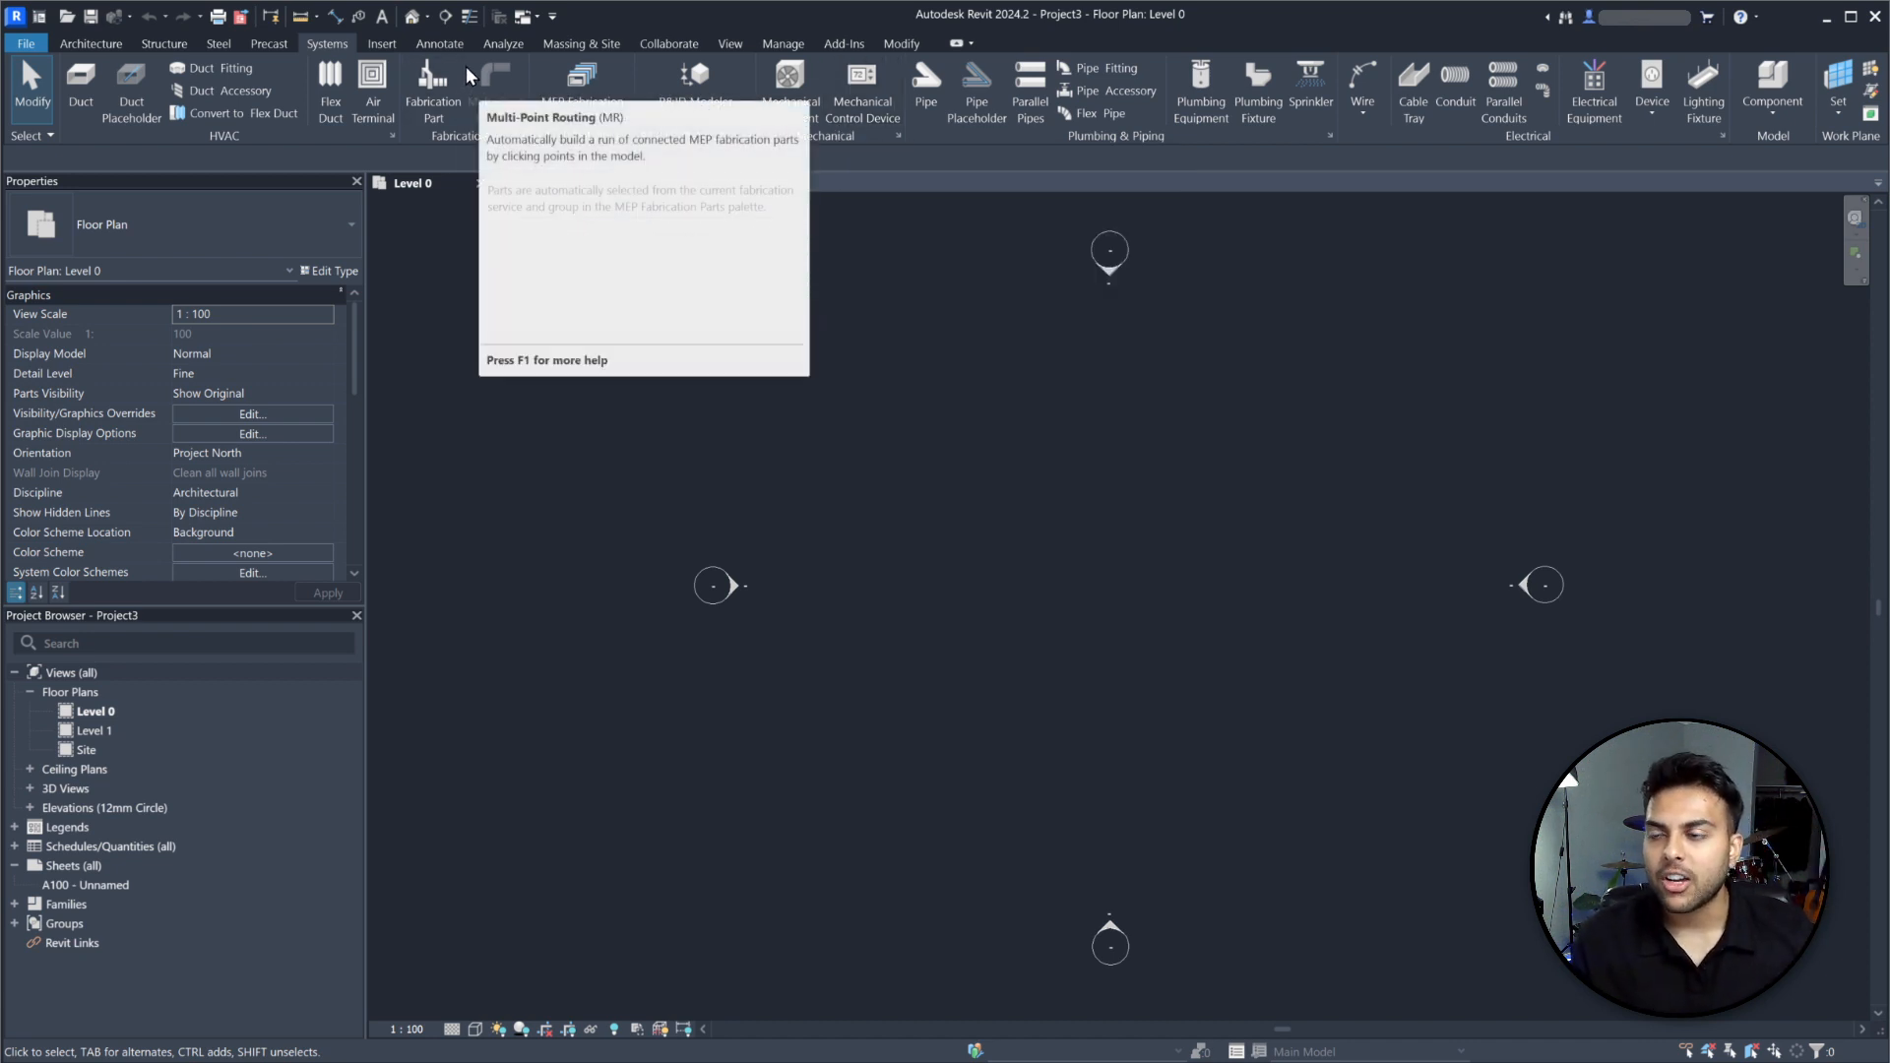
{"action": "left_click", "coordinate": [673, 45]}
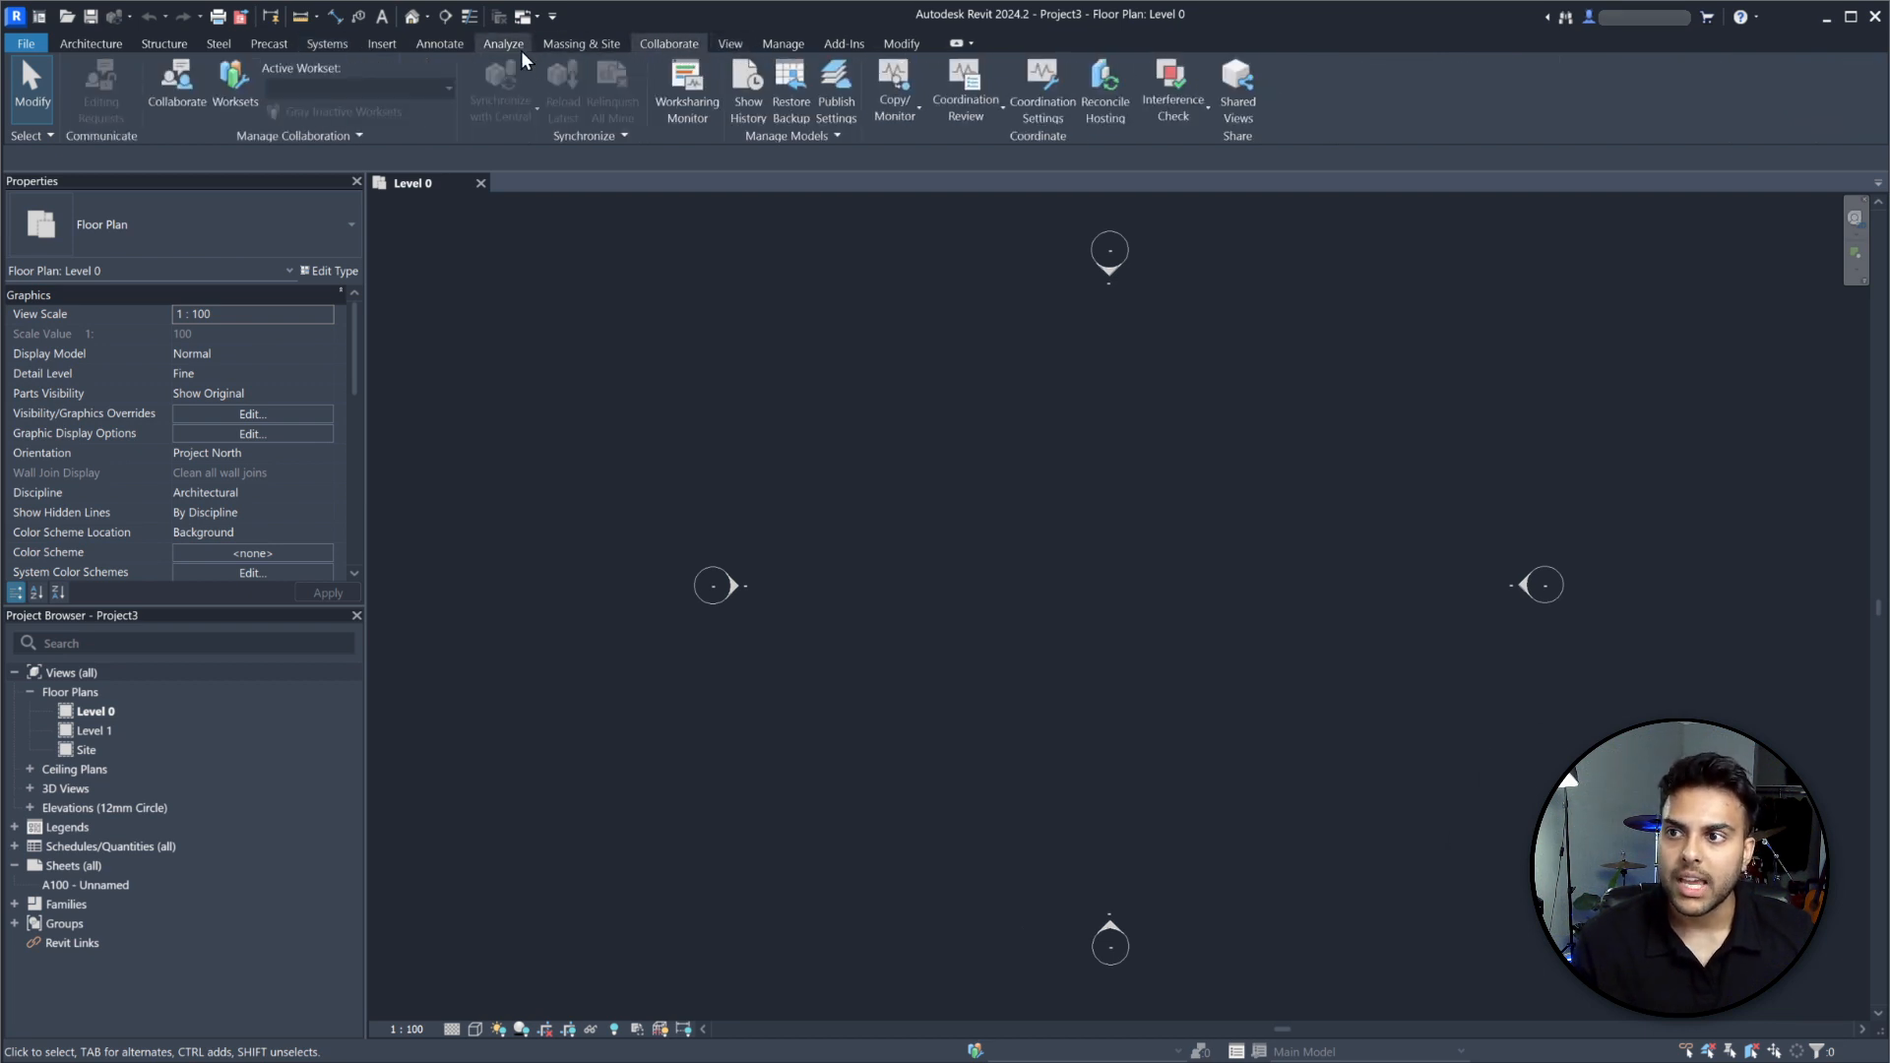
{"action": "left_click", "coordinate": [447, 43]}
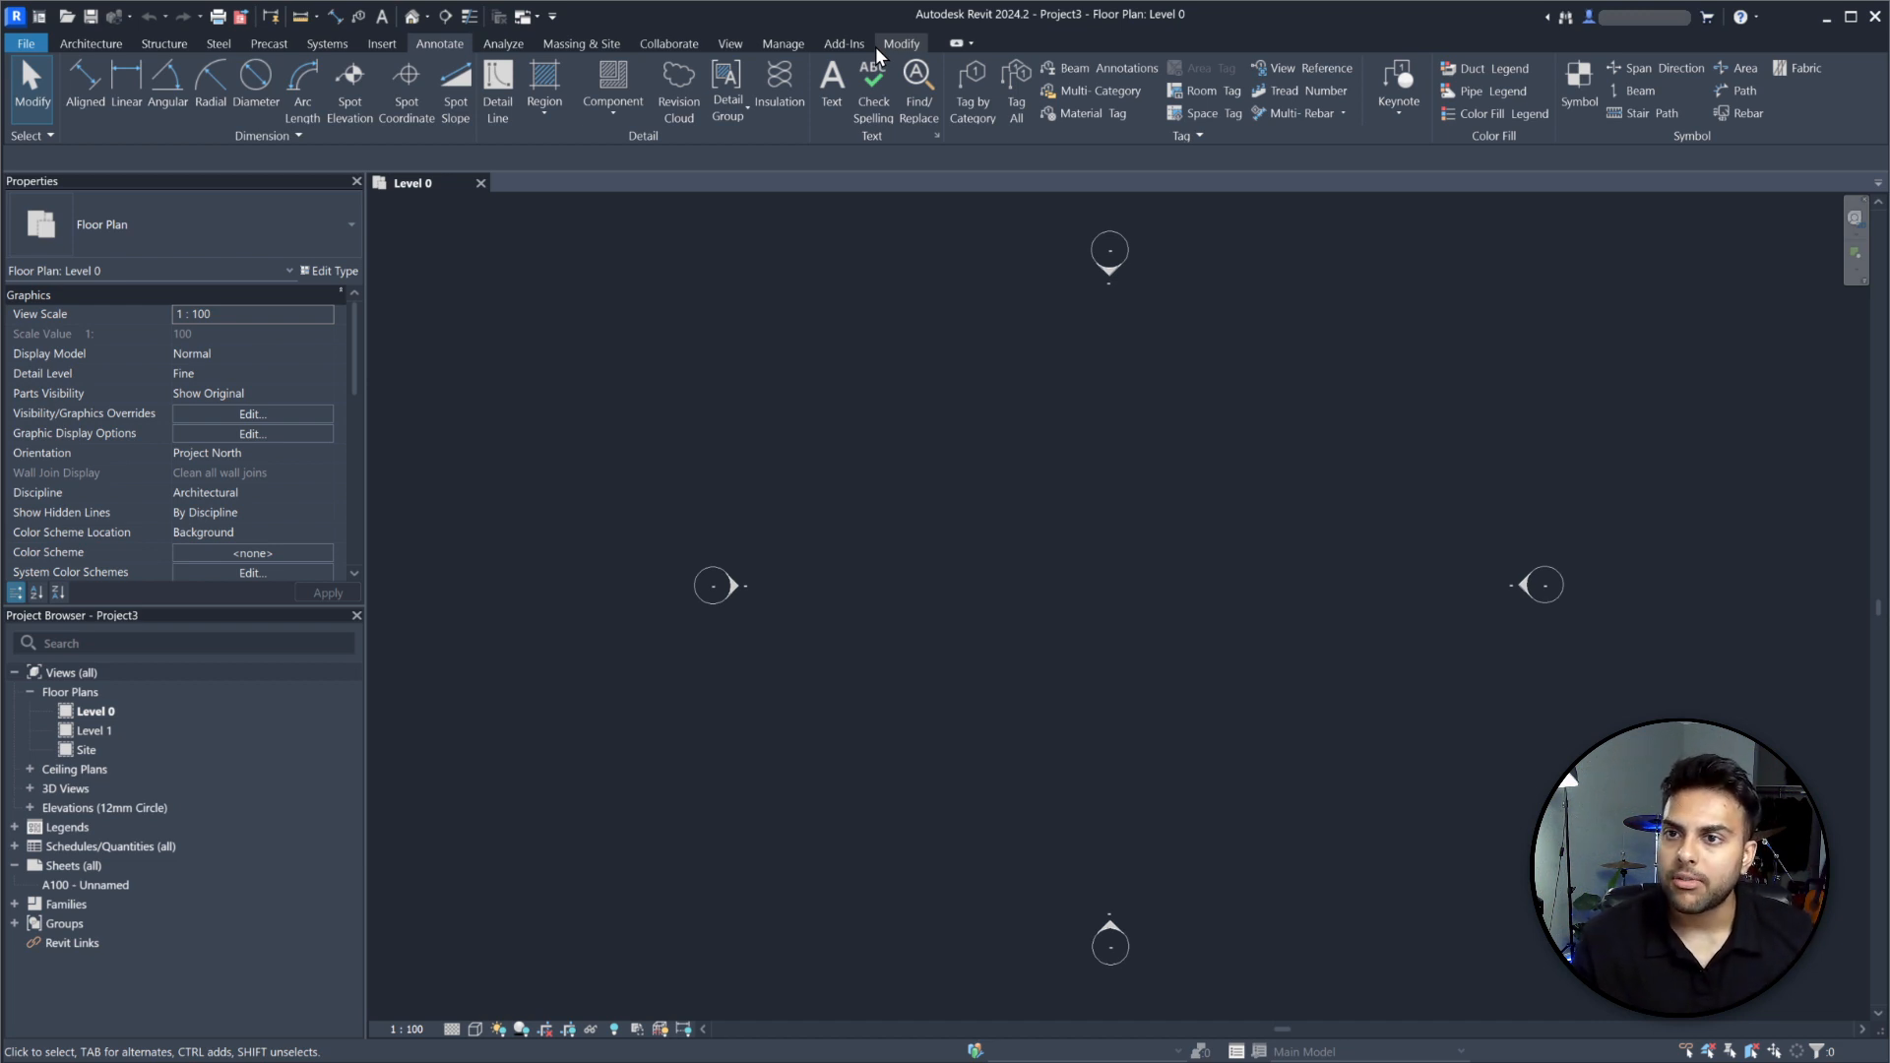
{"action": "left_click", "coordinate": [90, 45]}
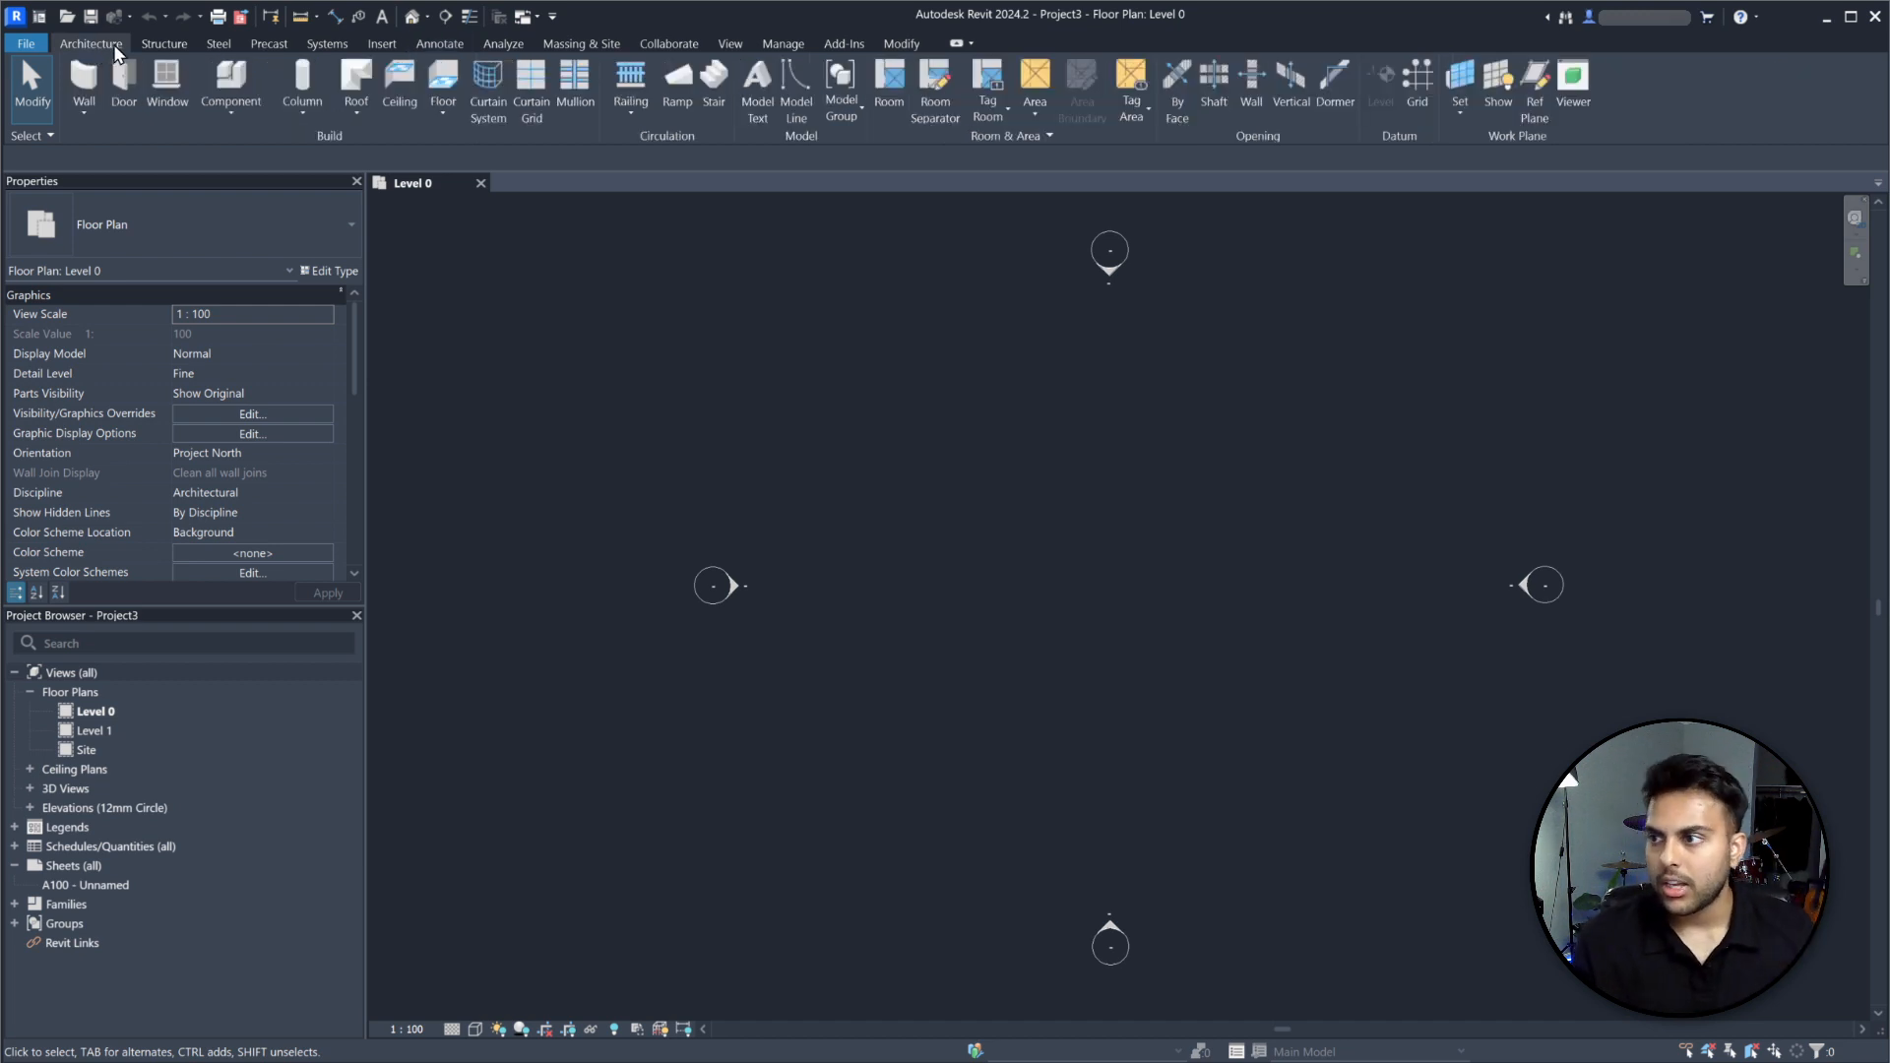
Examine the available wall creation variants, including architectural, structural and by face.
{"action": "left_click", "coordinate": [90, 110]}
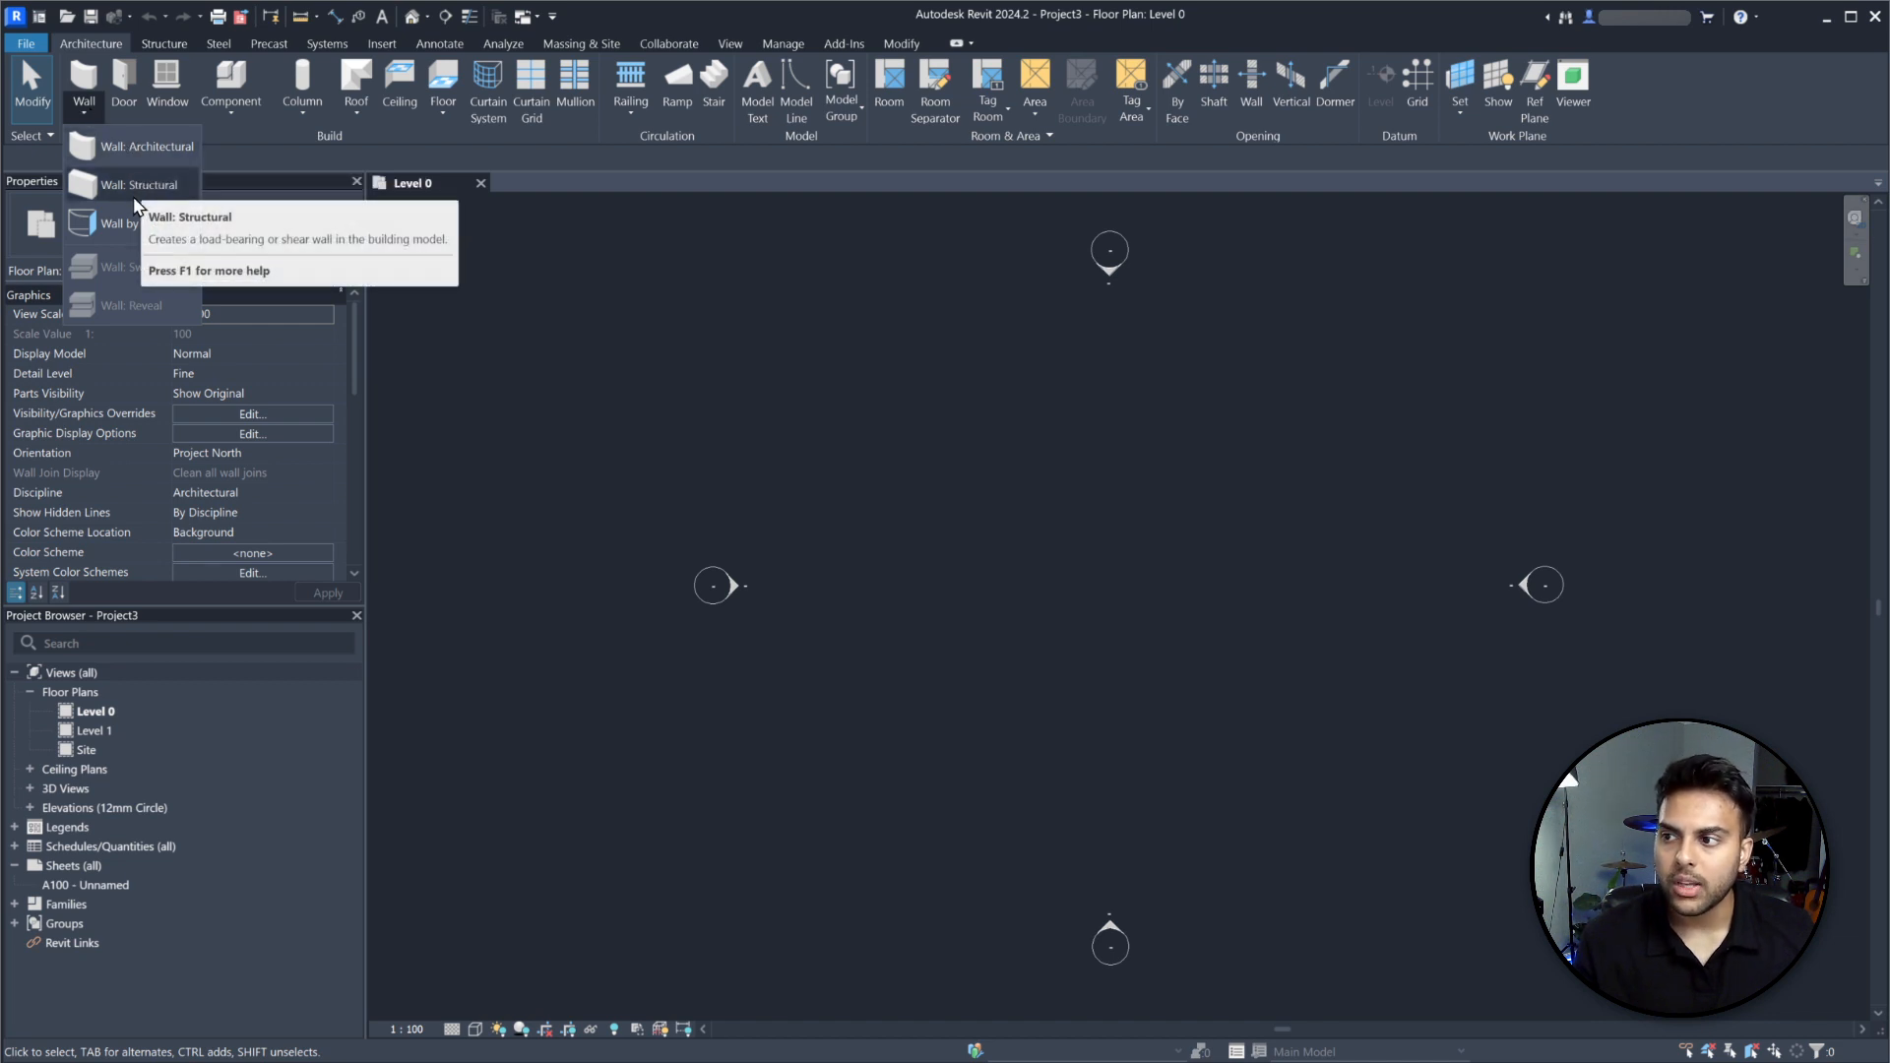
{"action": "left_click", "coordinate": [92, 112]}
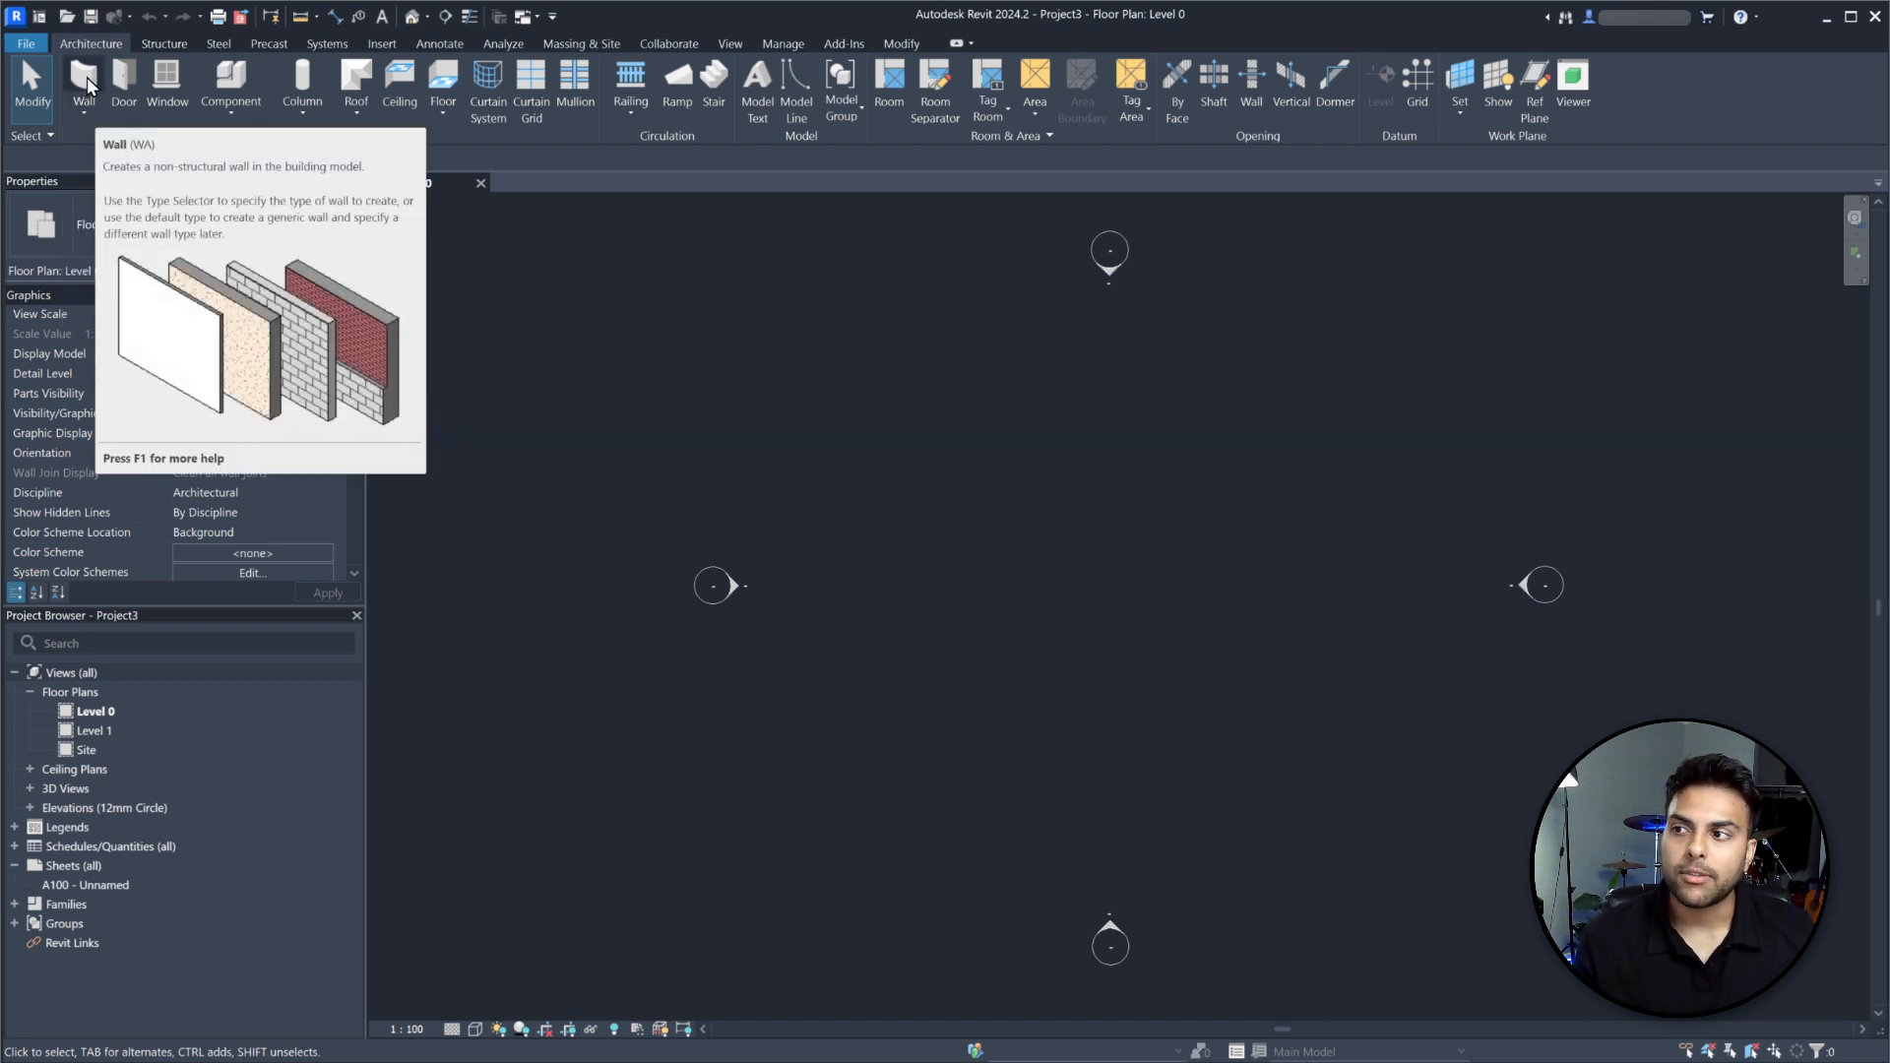
{"action": "left_click", "coordinate": [99, 111]}
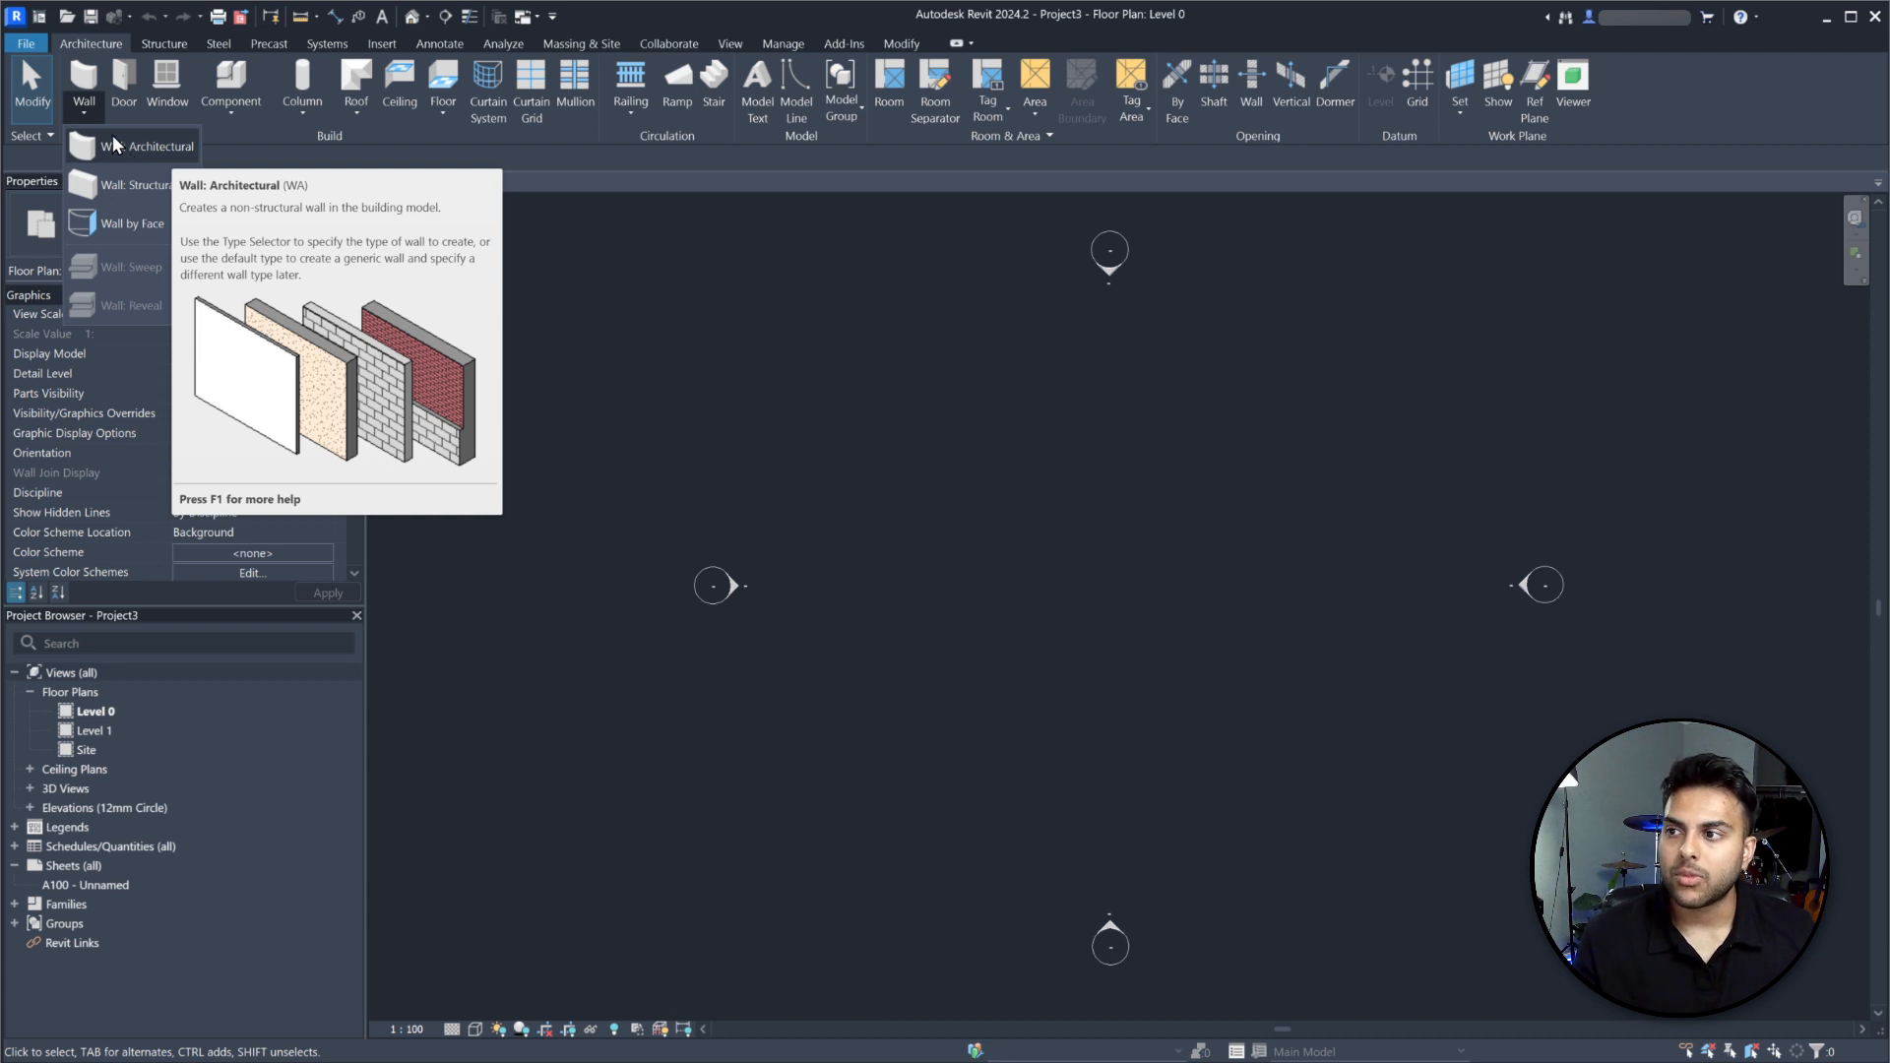
{"action": "left_click", "coordinate": [276, 156]}
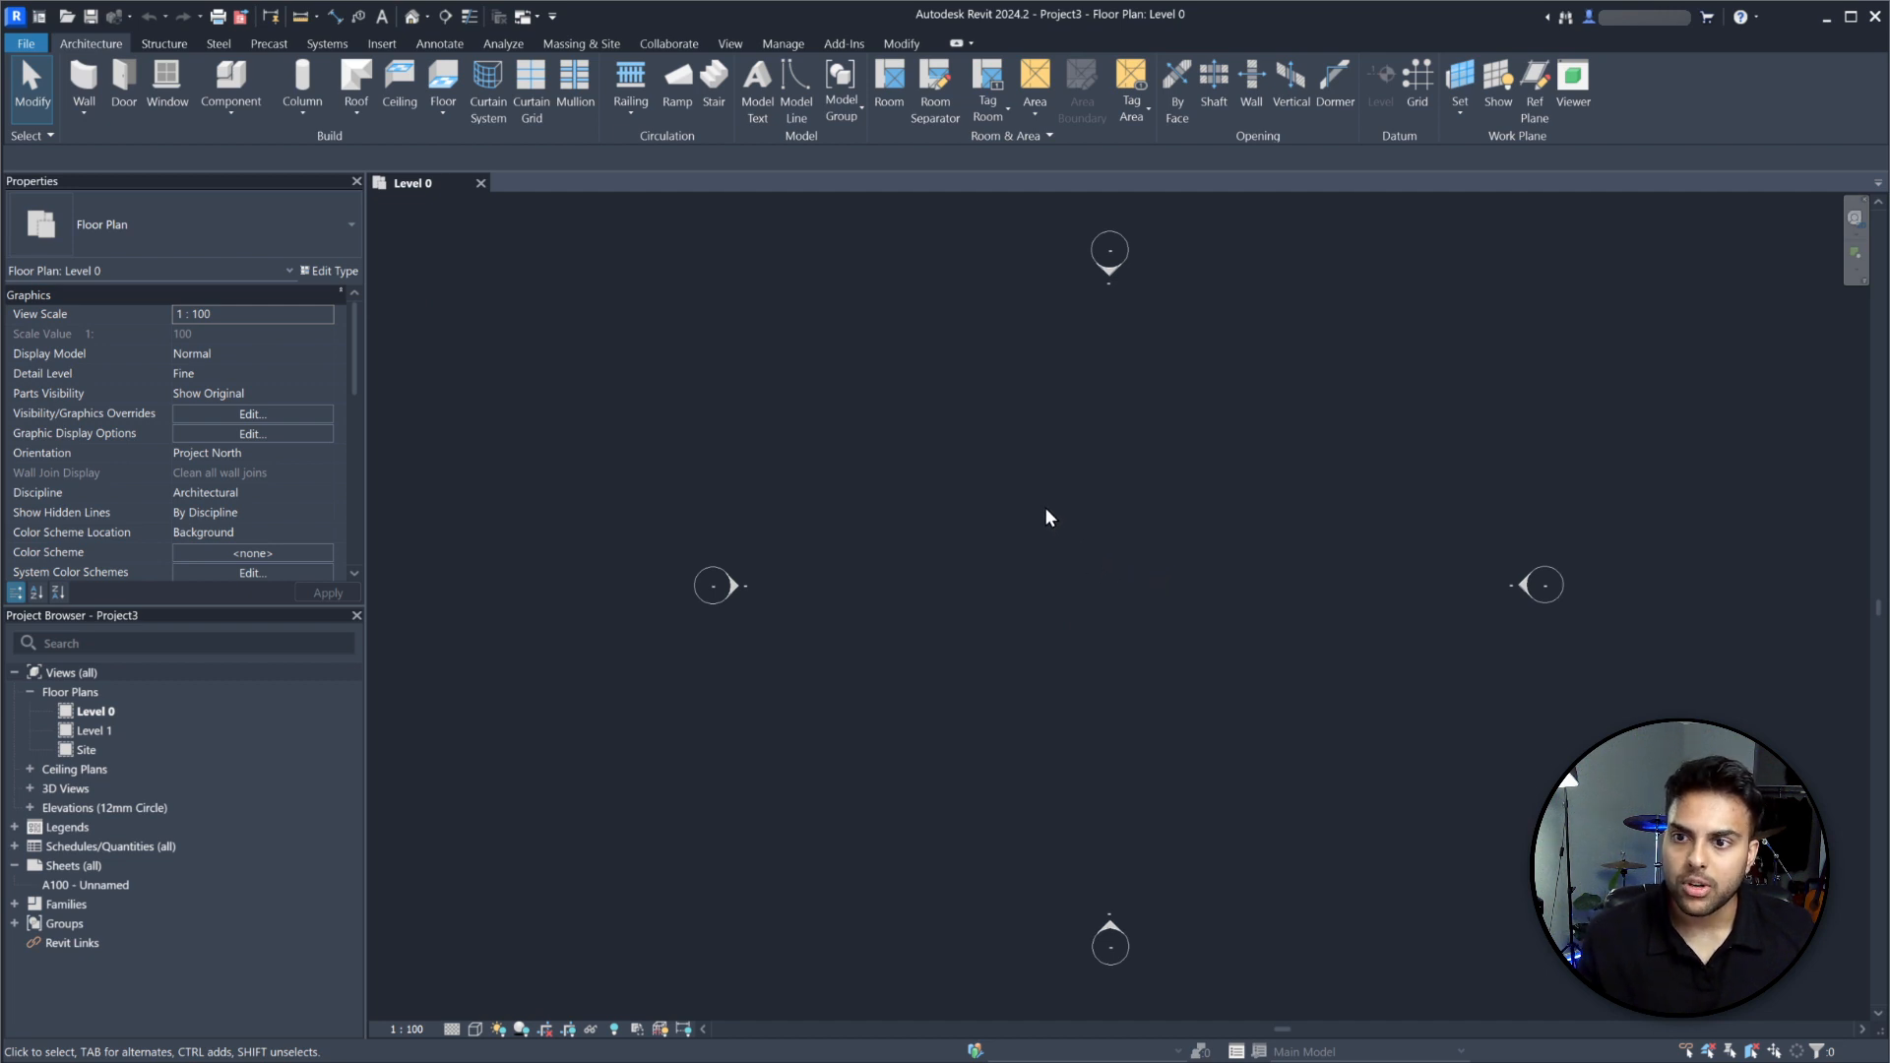
{"action": "key", "text": "w"}
{"action": "key", "text": "a"}
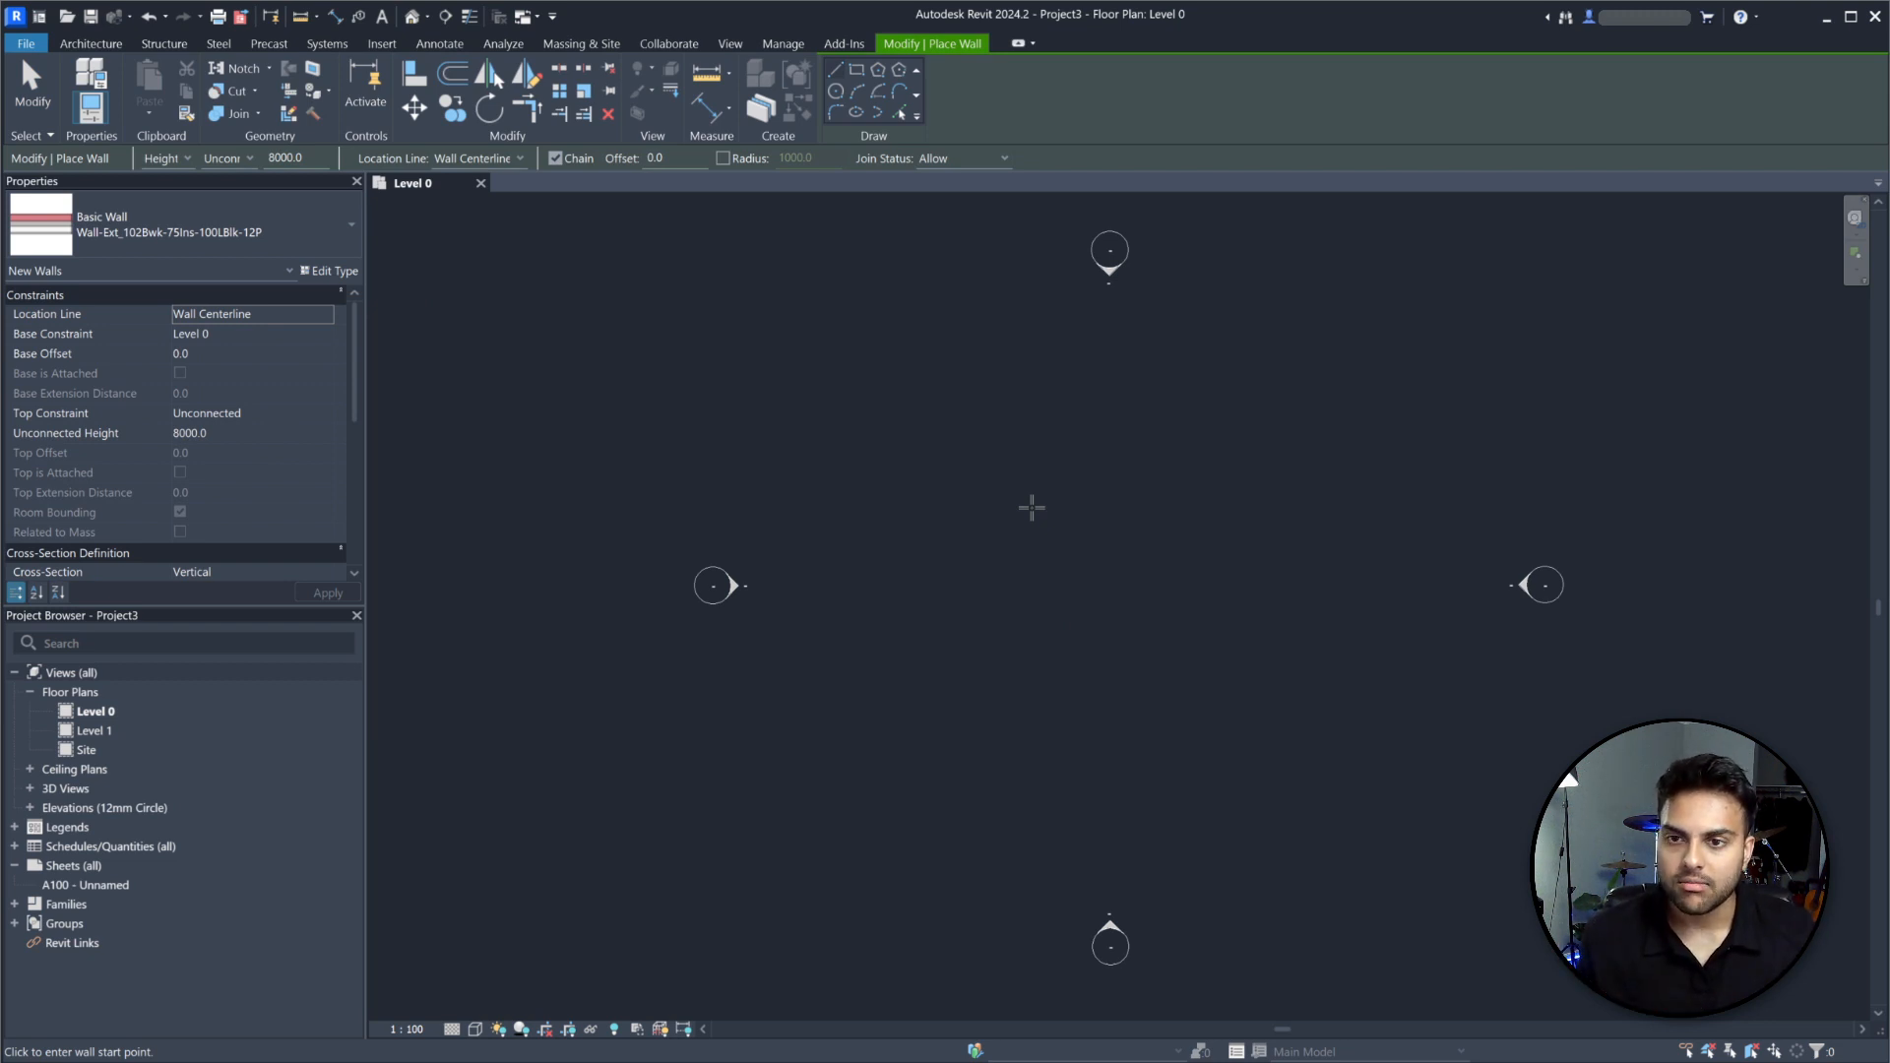
{"action": "key", "text": "Escape"}
{"action": "key", "text": "Escape"}
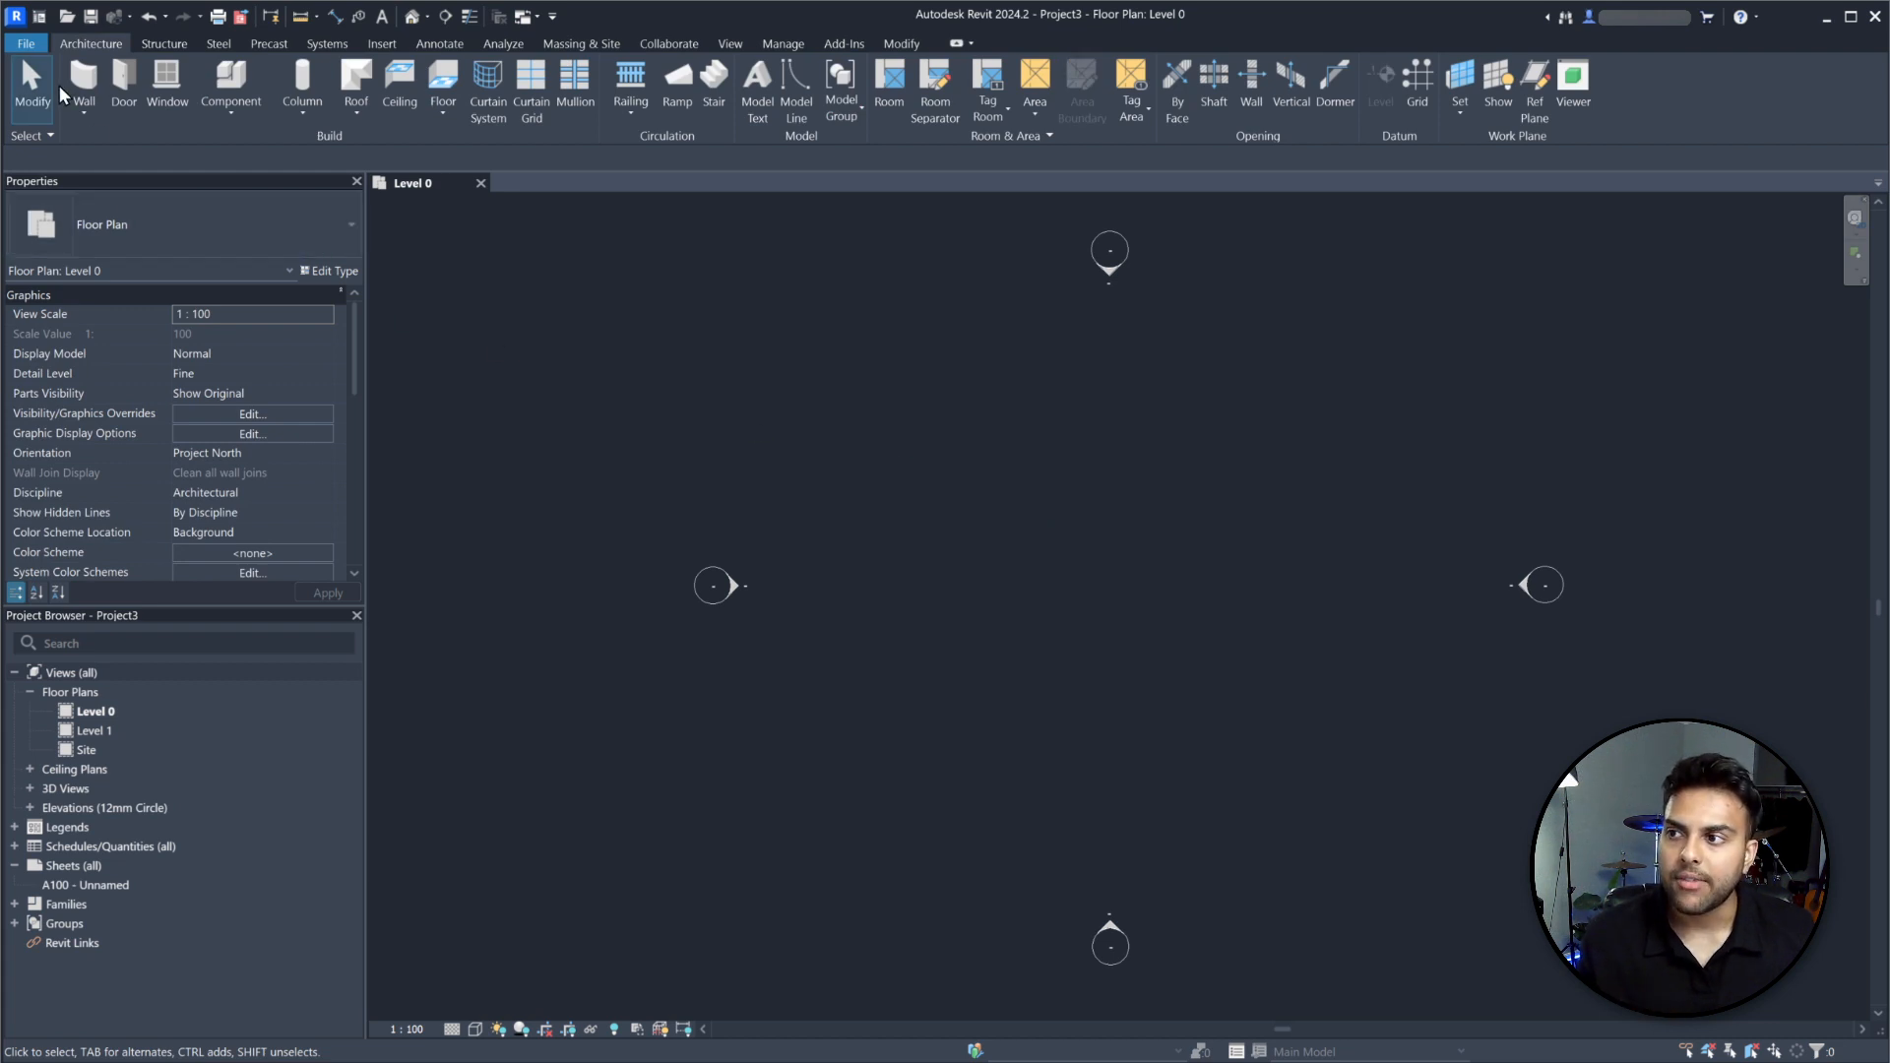
Draw a straight horizontal Wall-Ext_102Bwk-75Ins-100LBlk-12P wall across the upper middle of the Level 0 plan, between the elevation markers.
{"action": "left_click", "coordinate": [83, 79]}
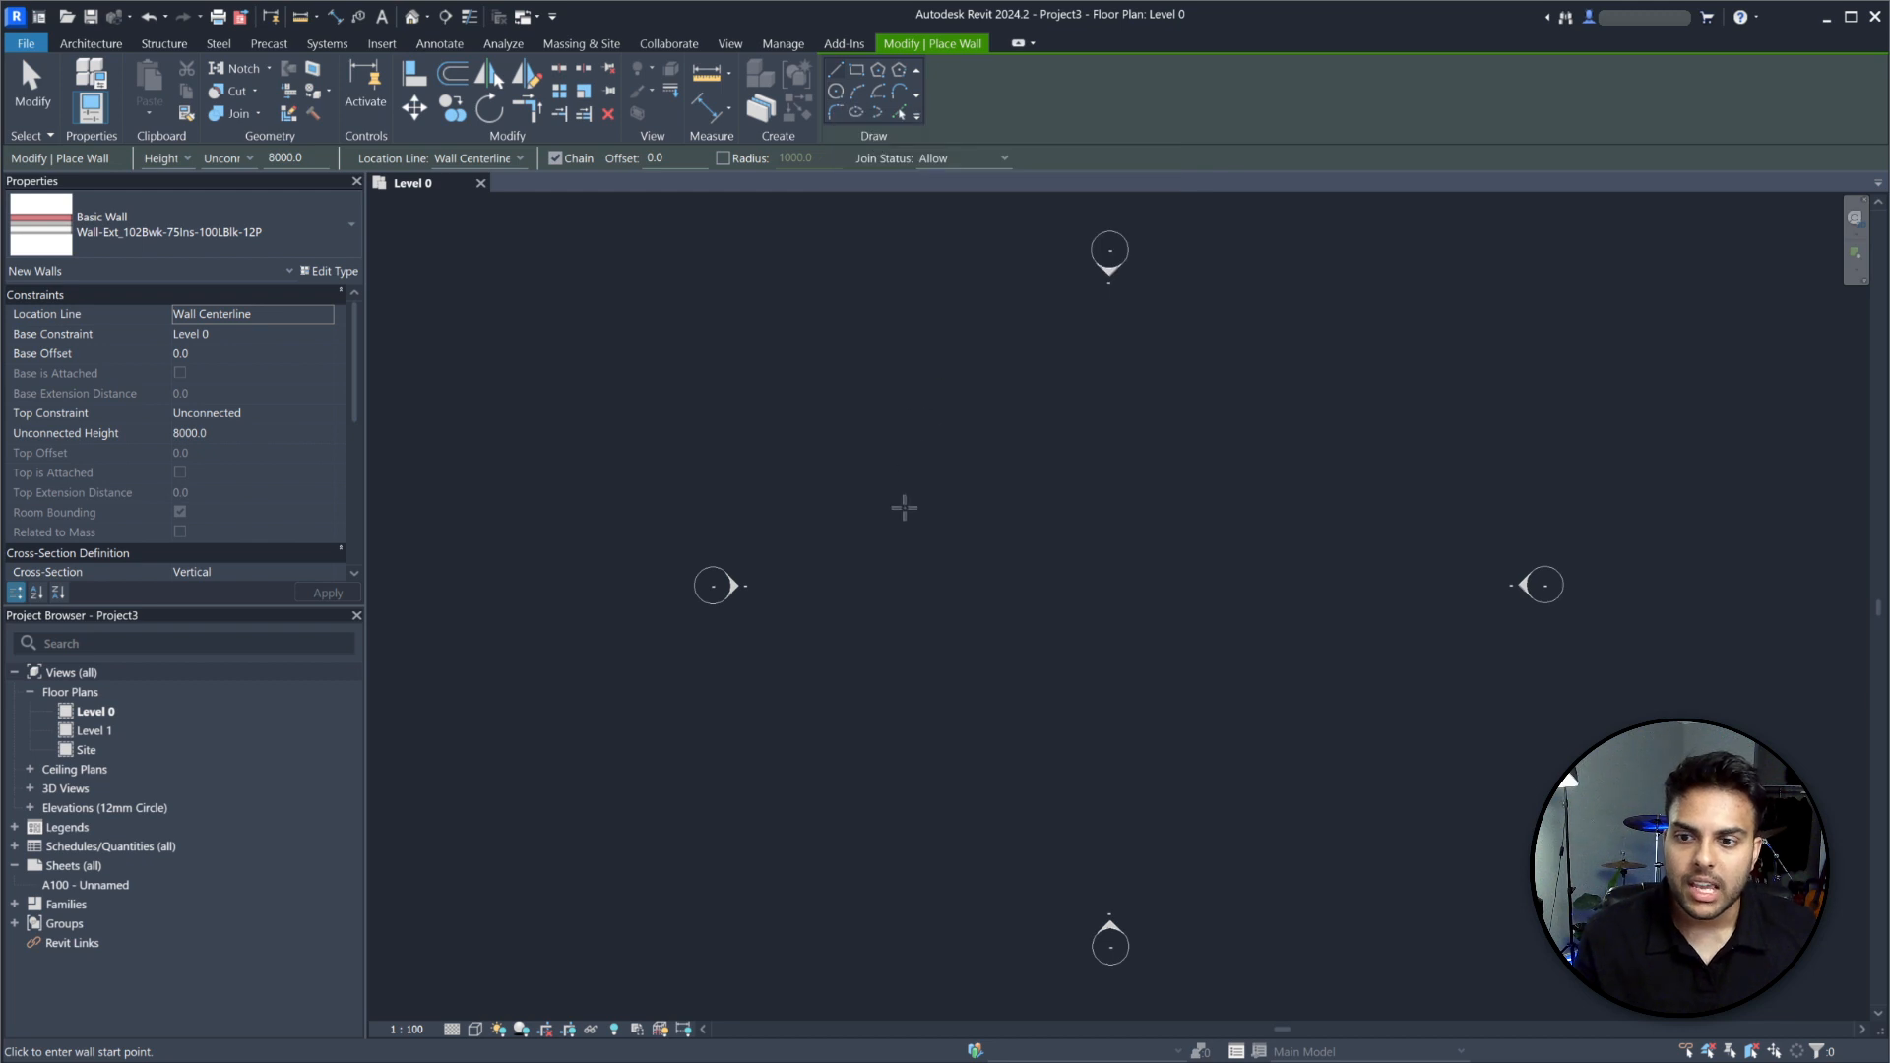
{"action": "left_click", "coordinate": [871, 475]}
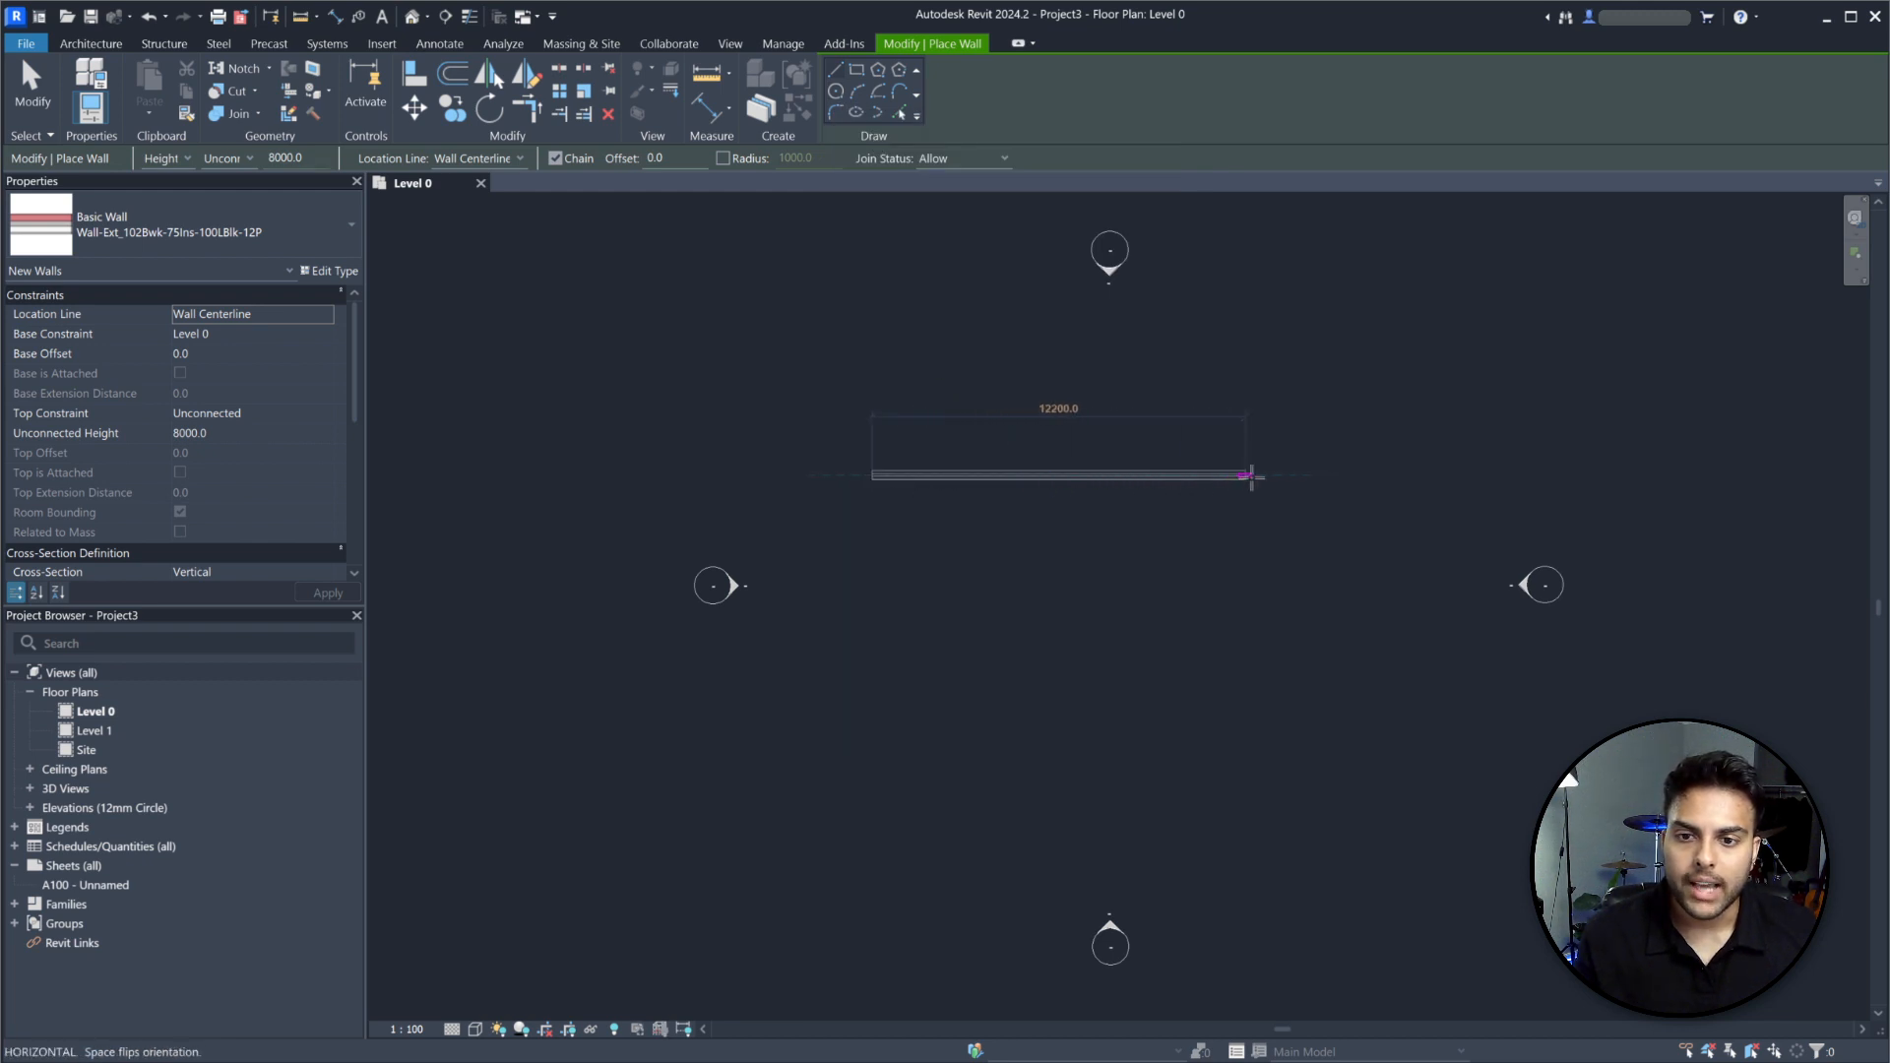
{"action": "left_click", "coordinate": [1327, 476]}
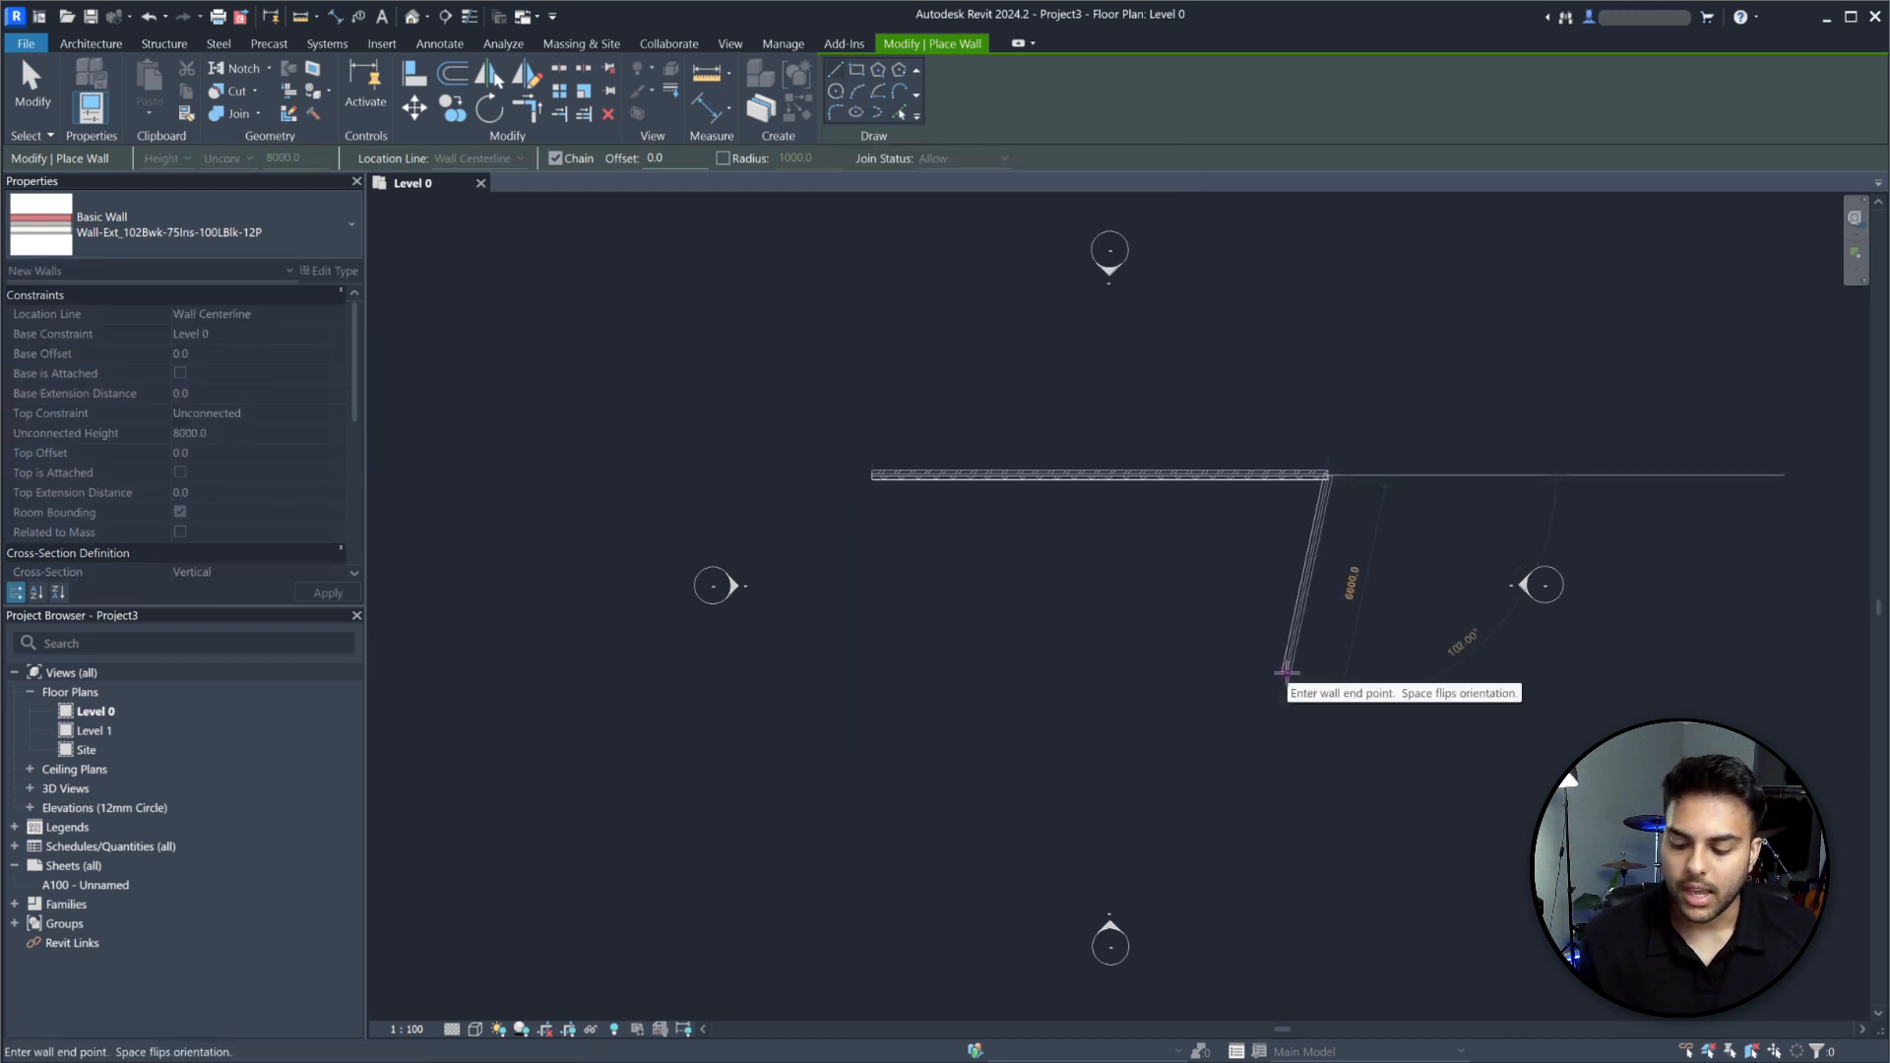
{"action": "key", "text": "Escape"}
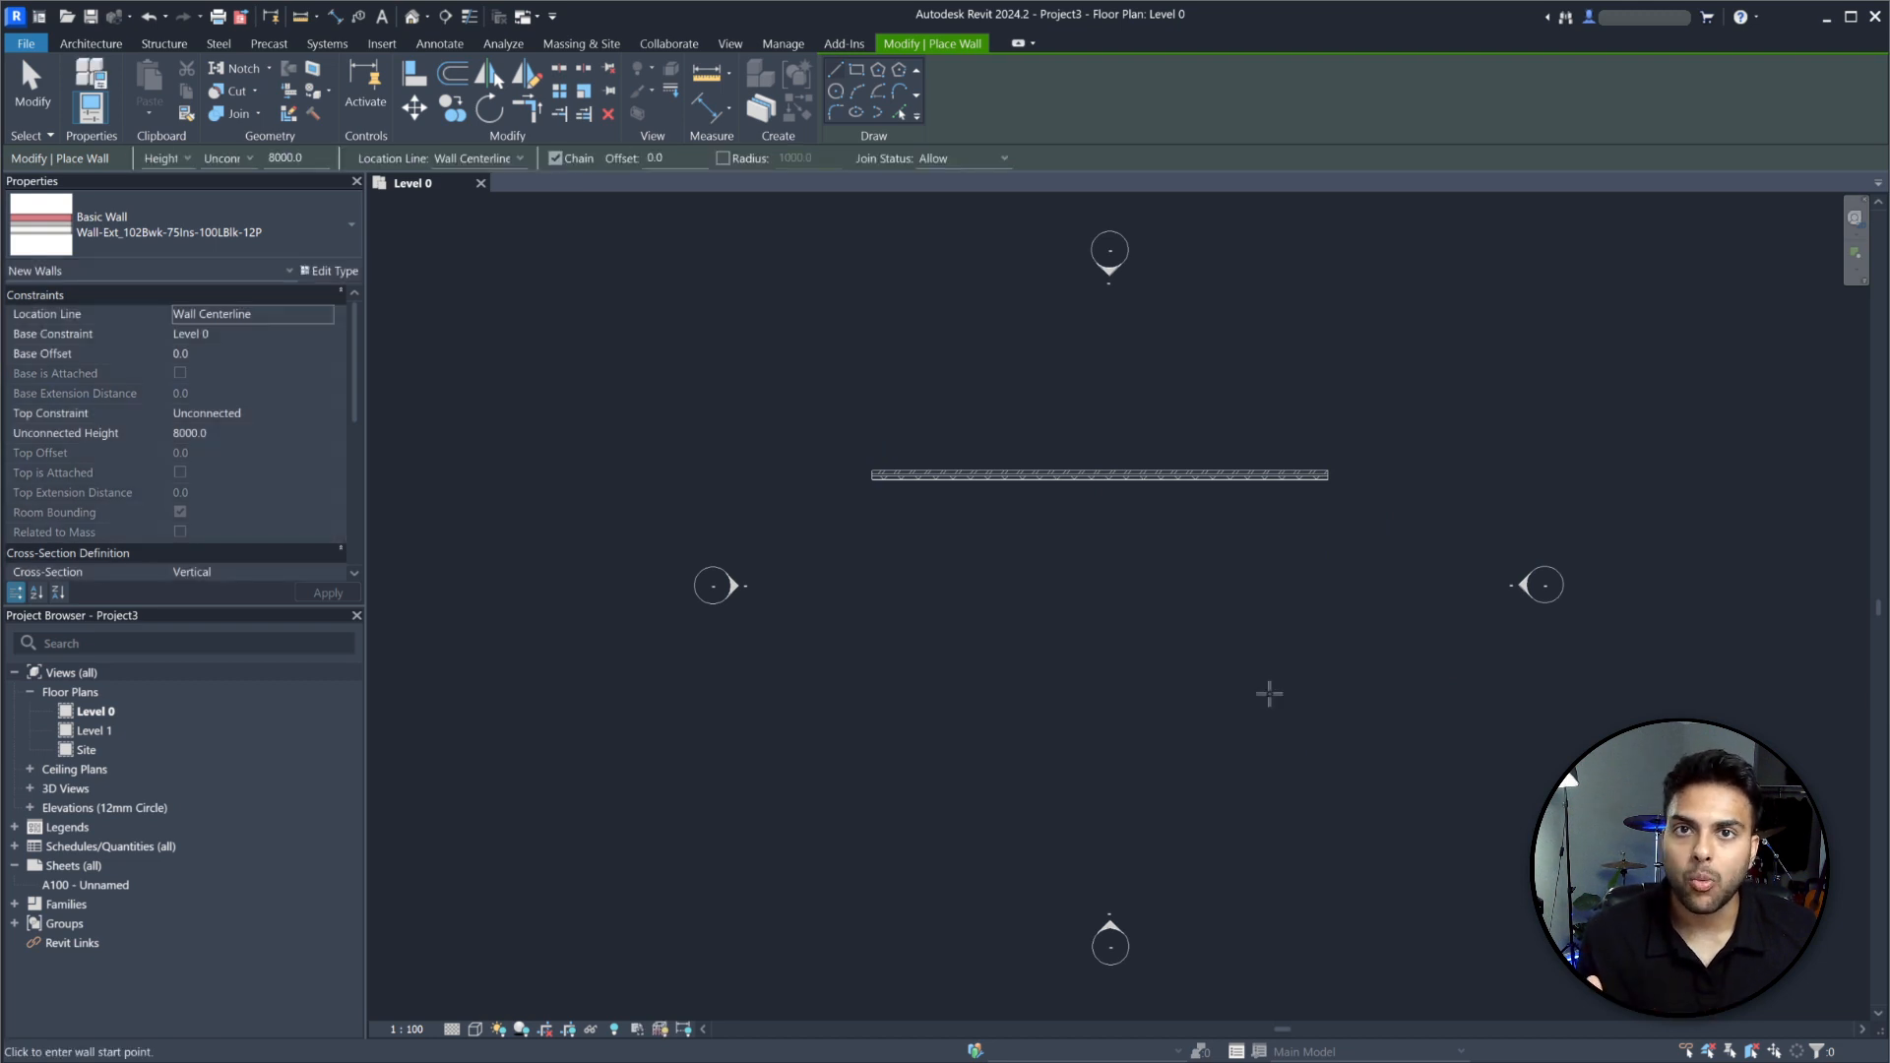
Draw a rectangle of walls below the straight wall, aligned with its ends and about 14610 by 8324 mm between inner faces.
{"action": "left_click", "coordinate": [856, 70]}
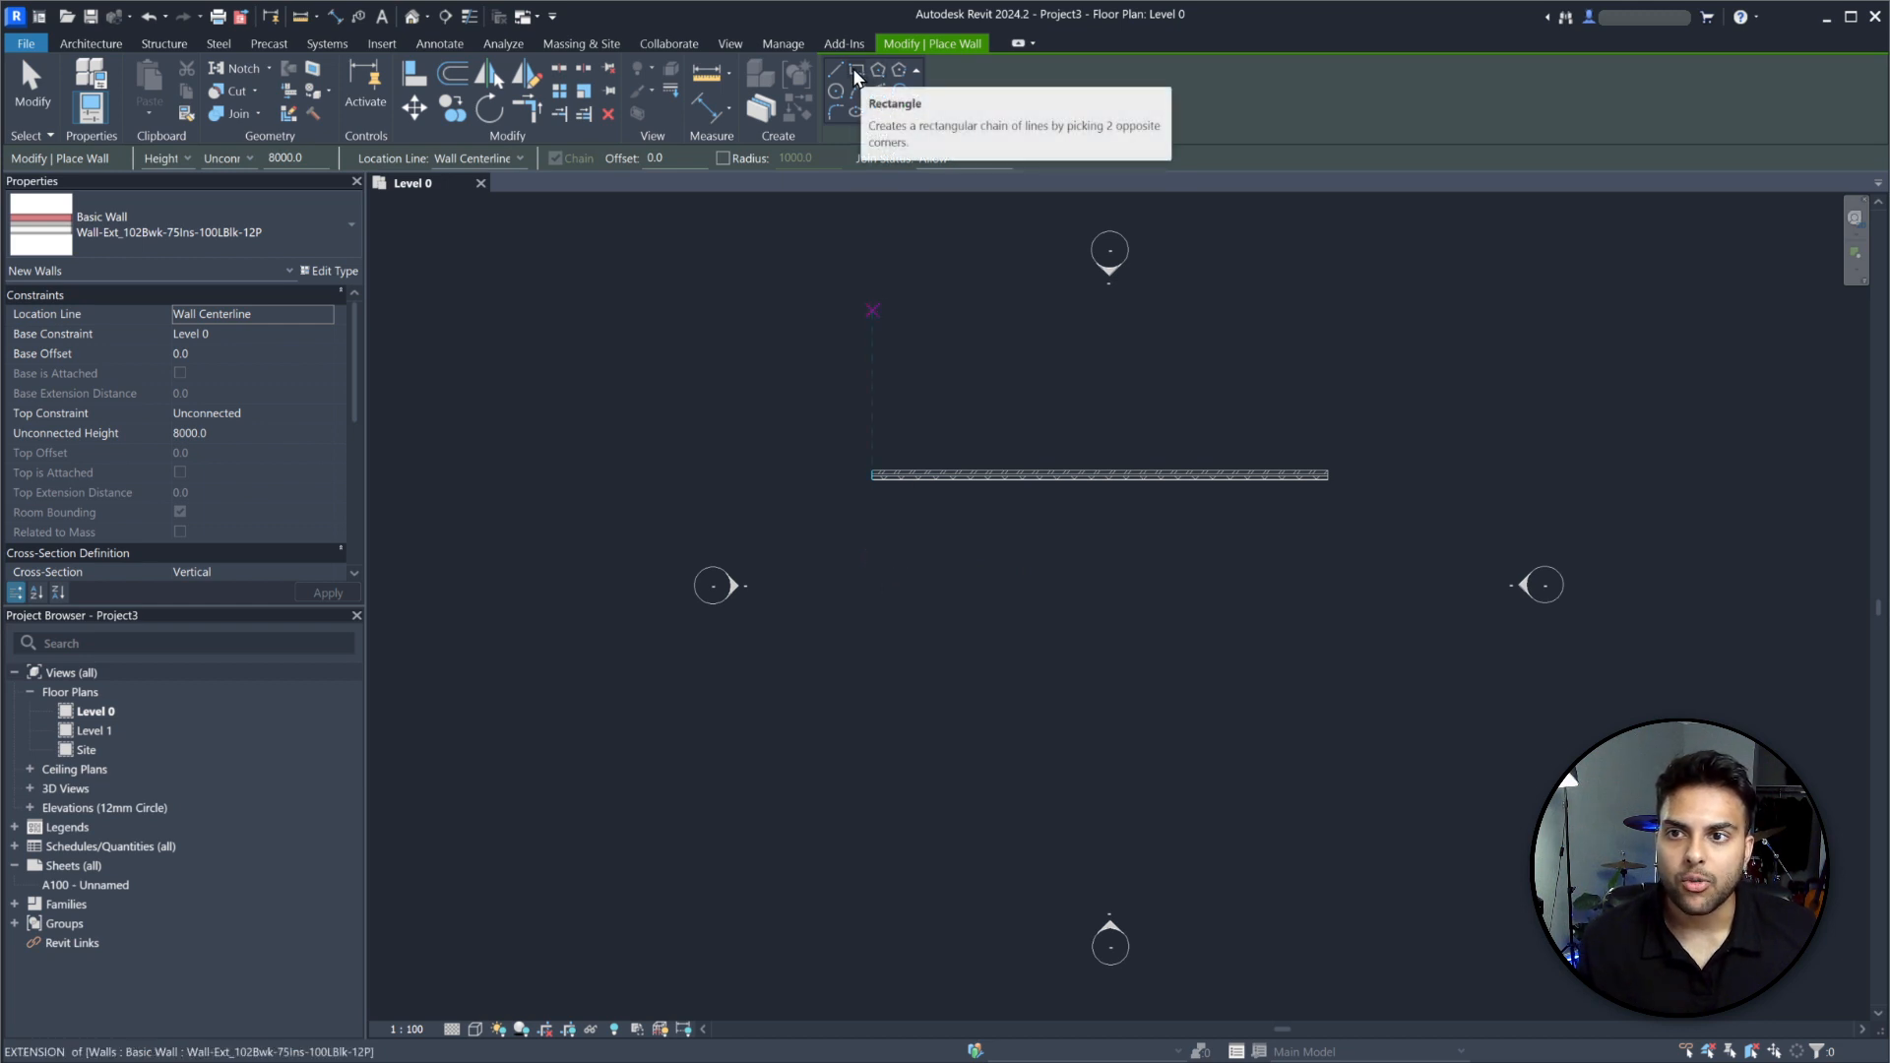
{"action": "left_click", "coordinate": [871, 544]}
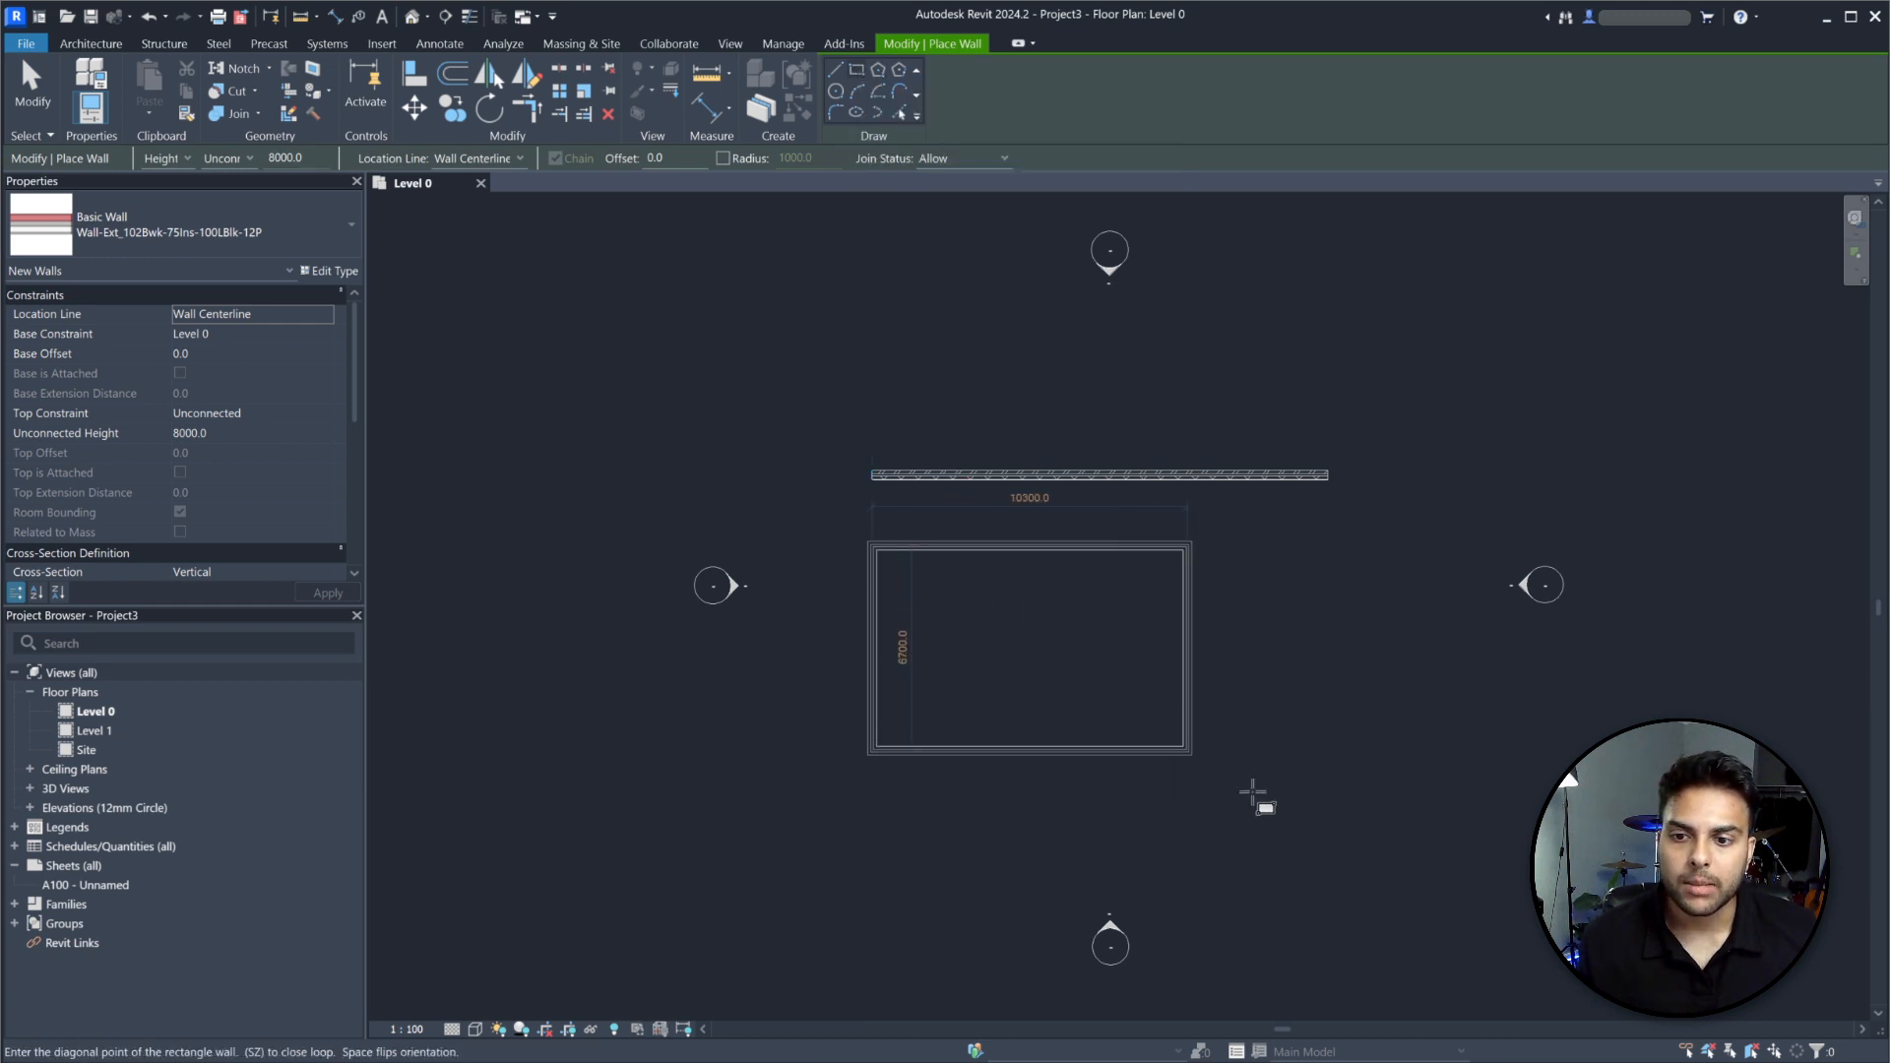
{"action": "left_click", "coordinate": [1328, 809]}
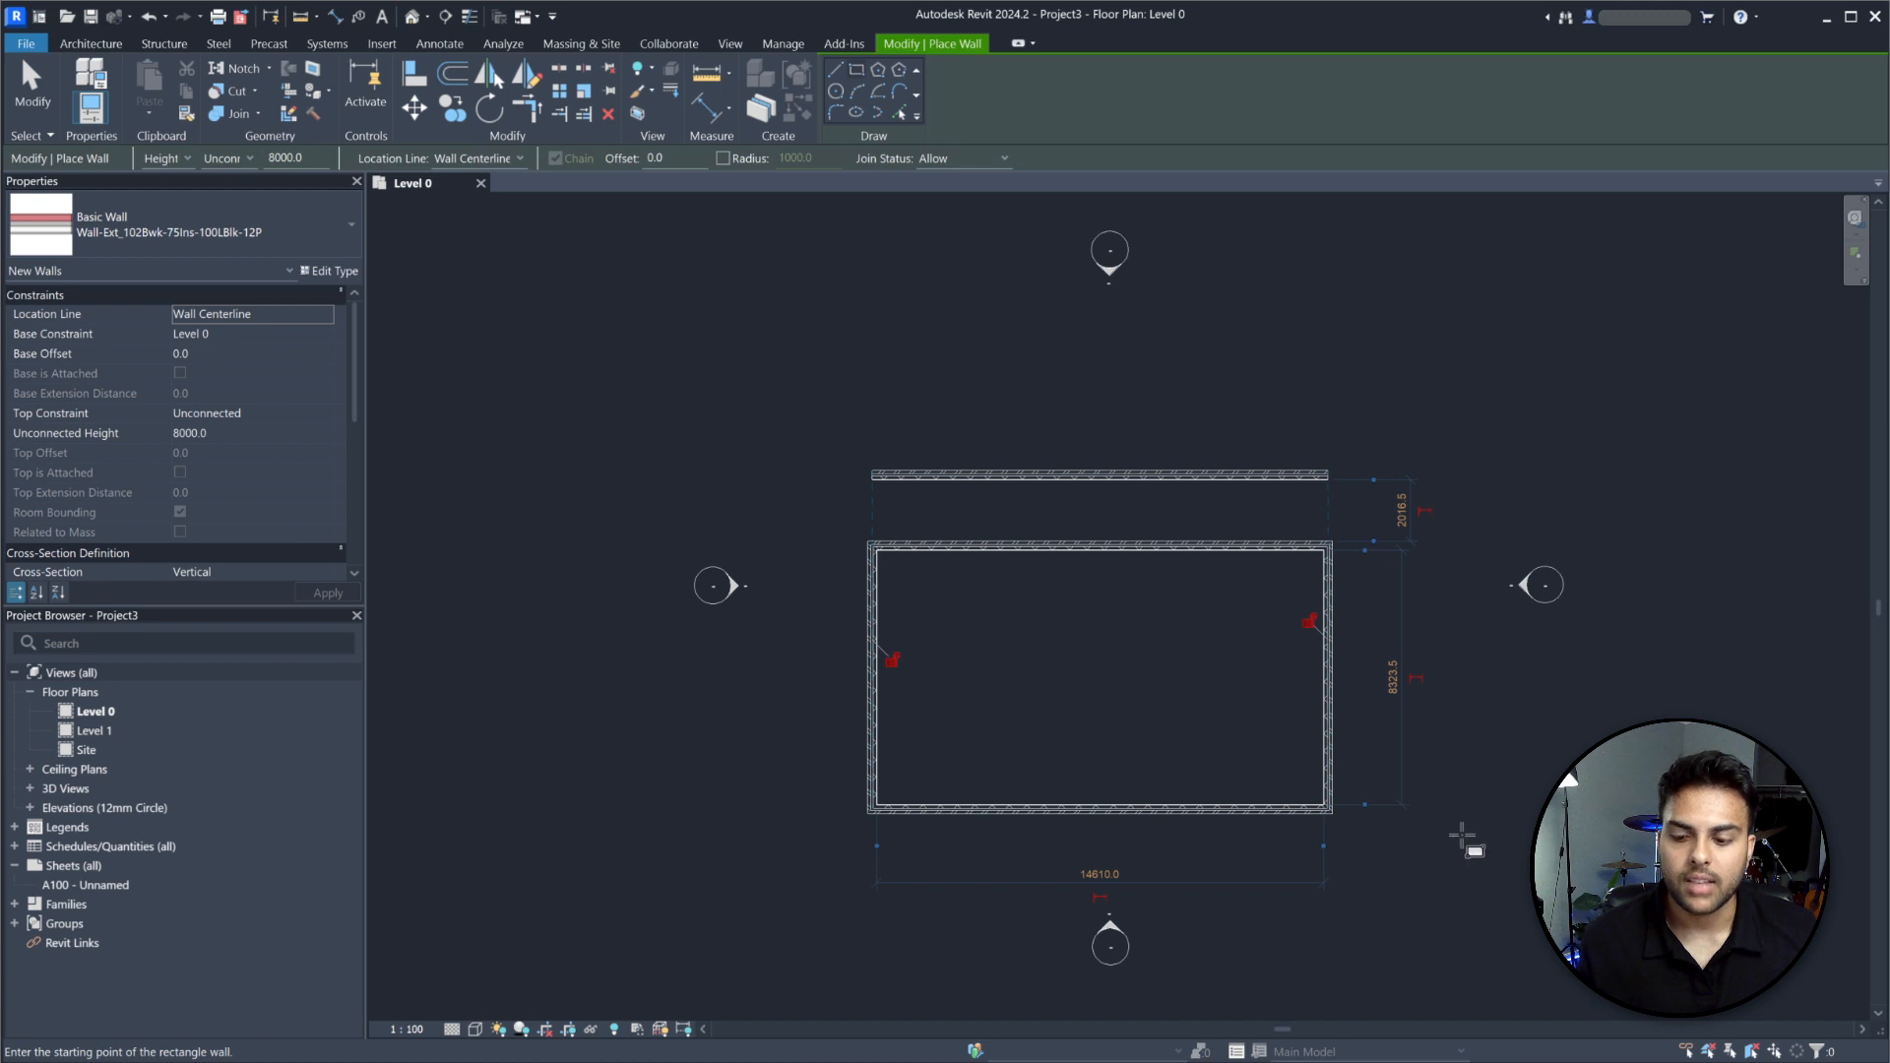
{"action": "key", "text": "Escape"}
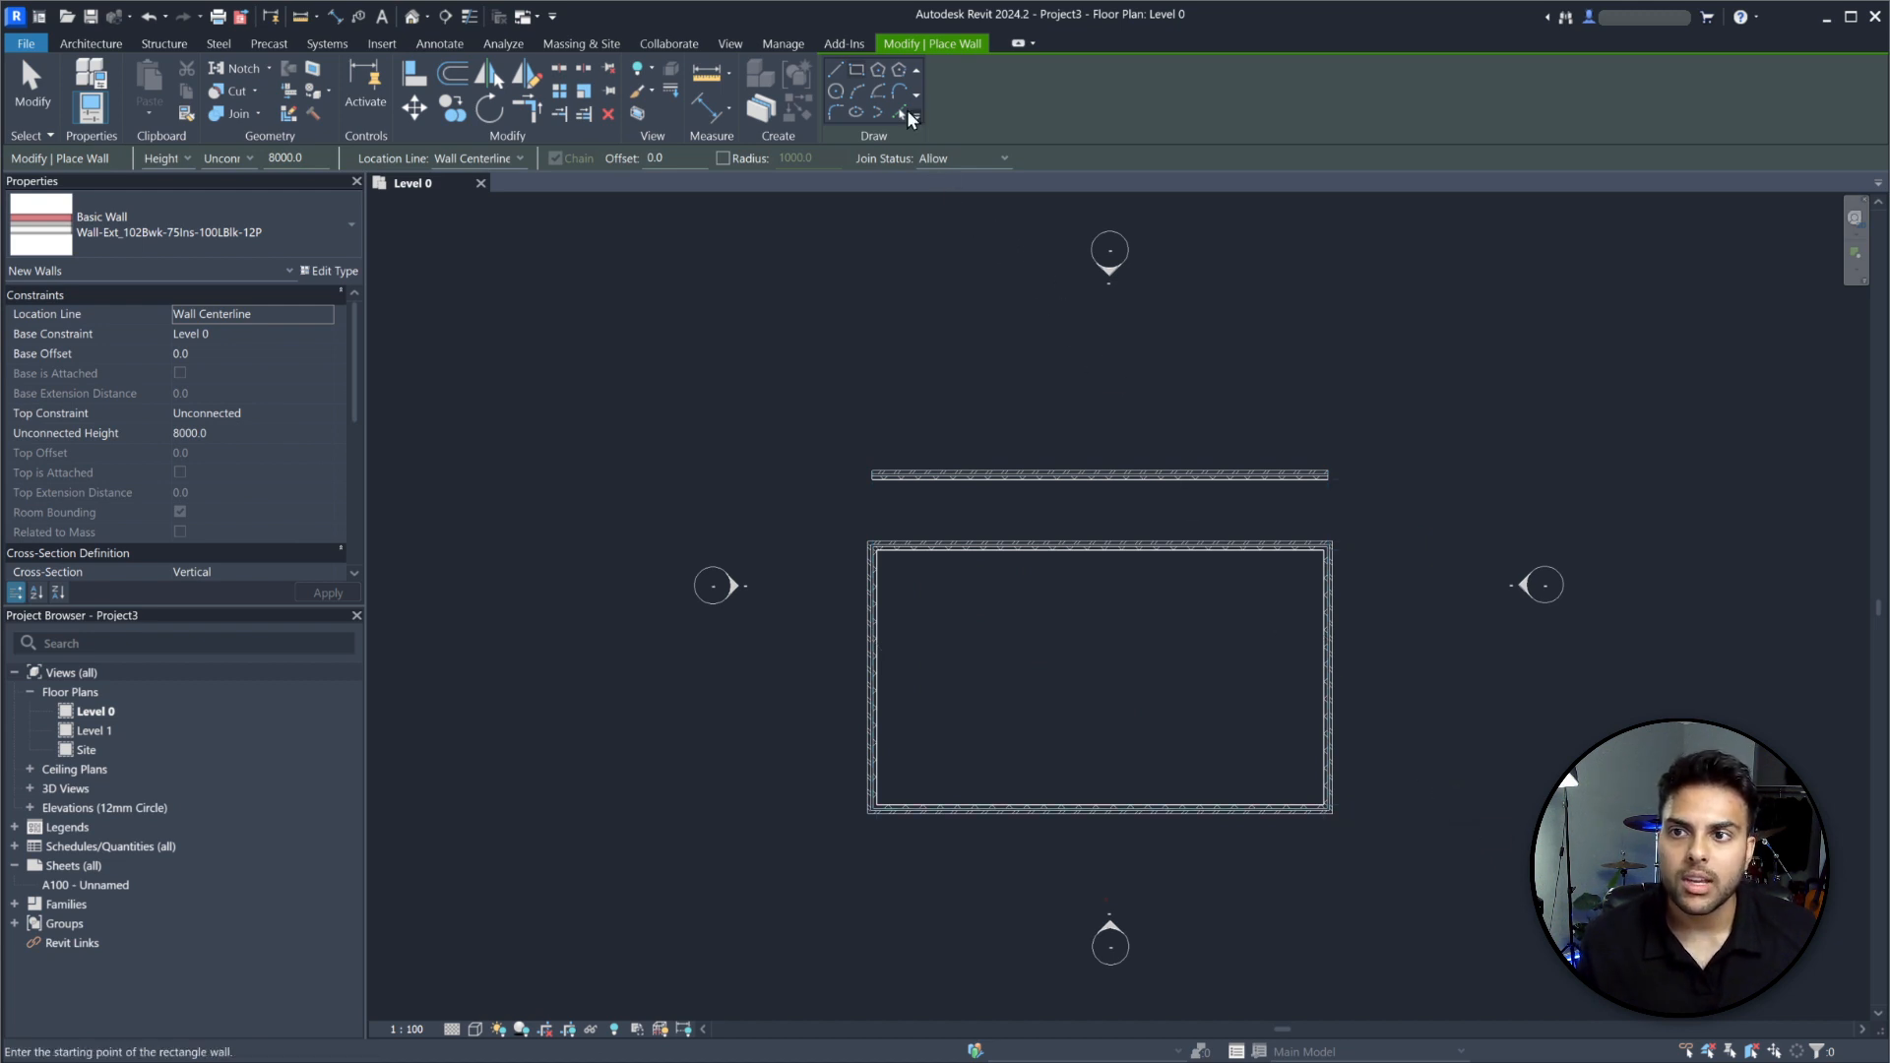
Draw a circular wall around the centre of the rectangular room, fitting inside its walls, and leave the Wall command.
{"action": "left_click", "coordinate": [836, 91]}
{"action": "left_click", "coordinate": [1092, 673]}
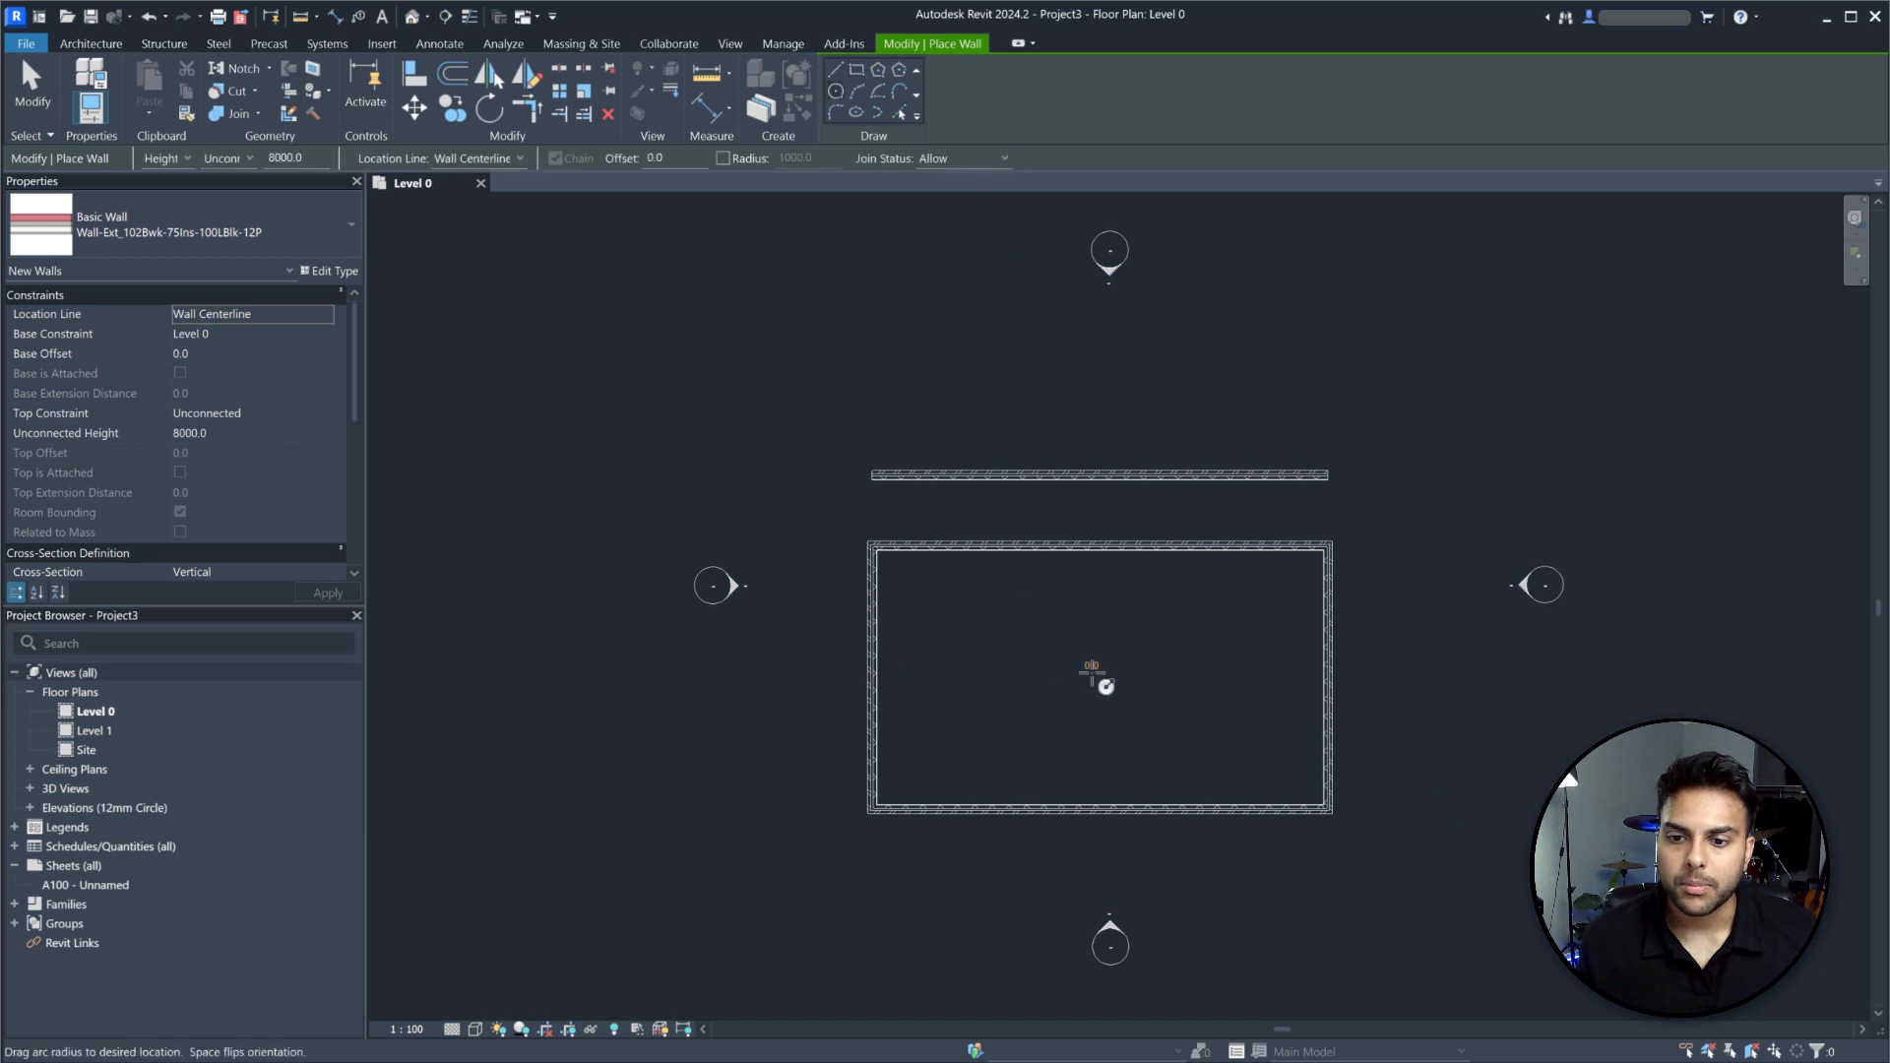
{"action": "left_click", "coordinate": [1178, 735]}
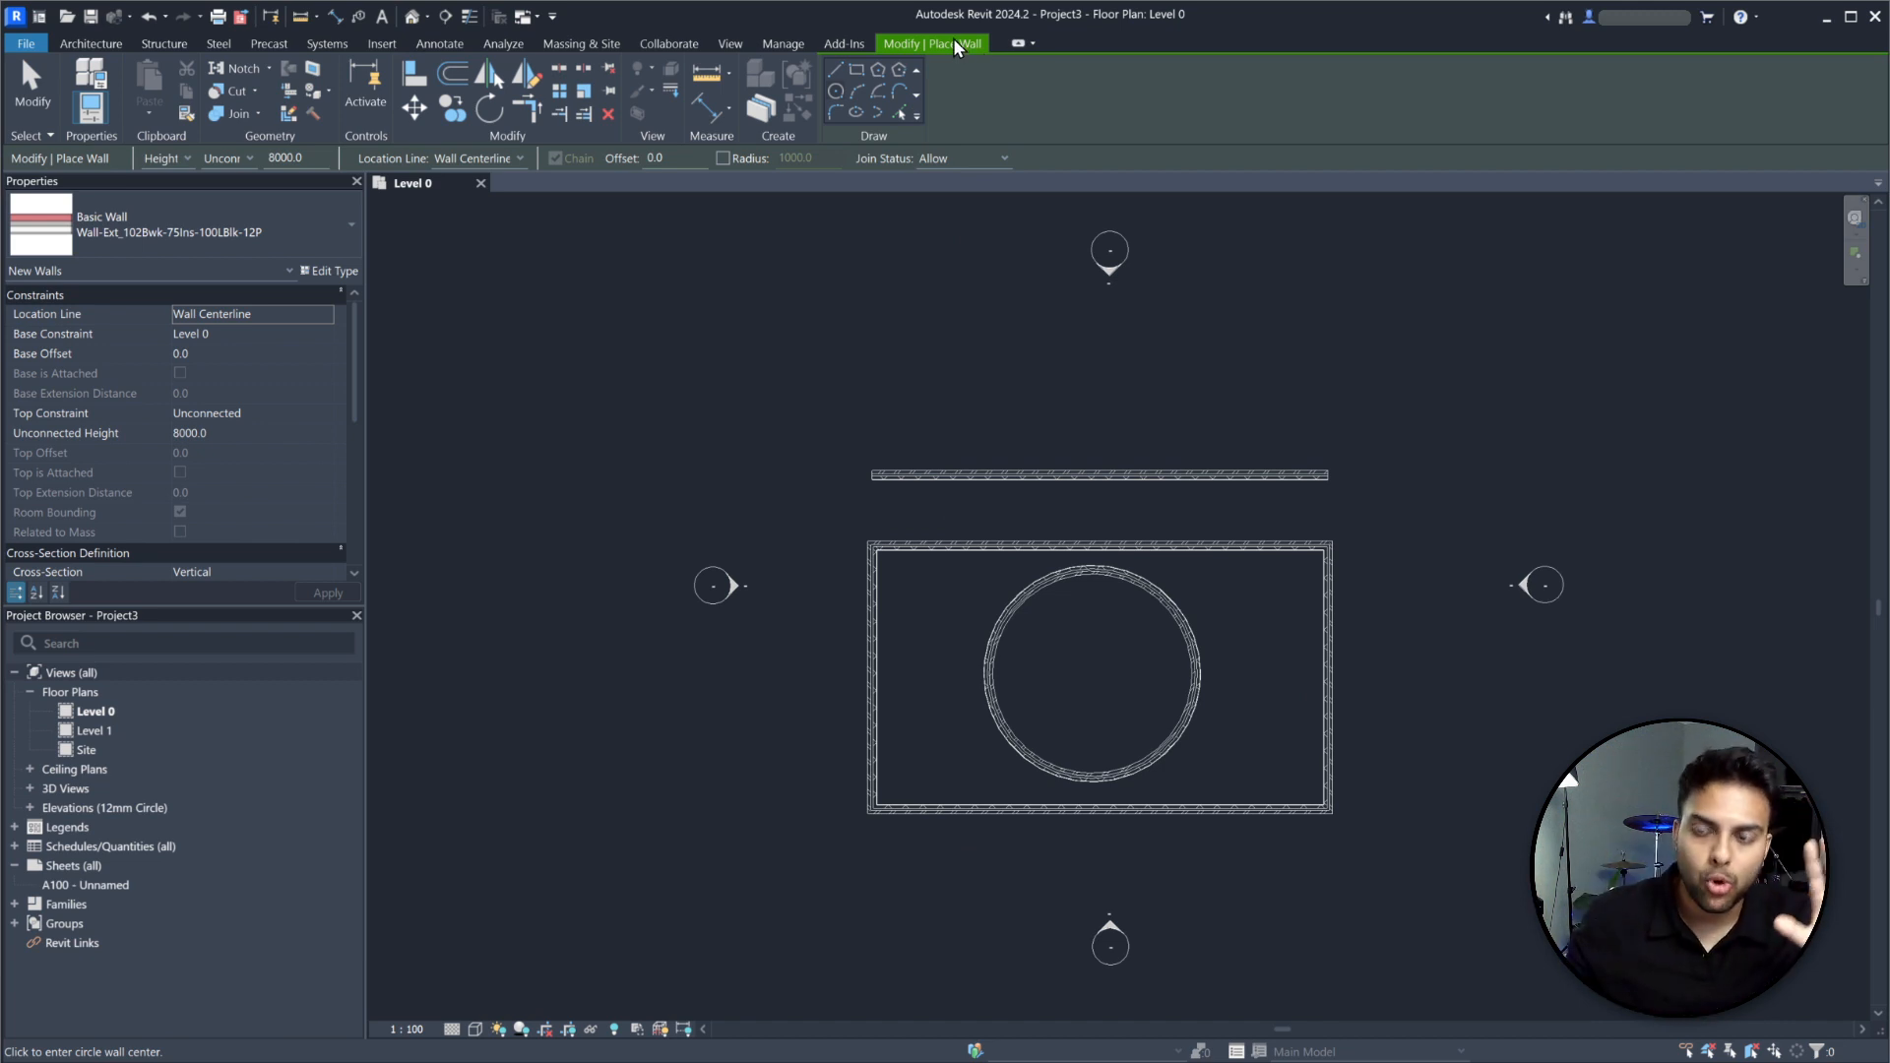
{"action": "key", "text": "Escape"}
{"action": "key", "text": "Escape"}
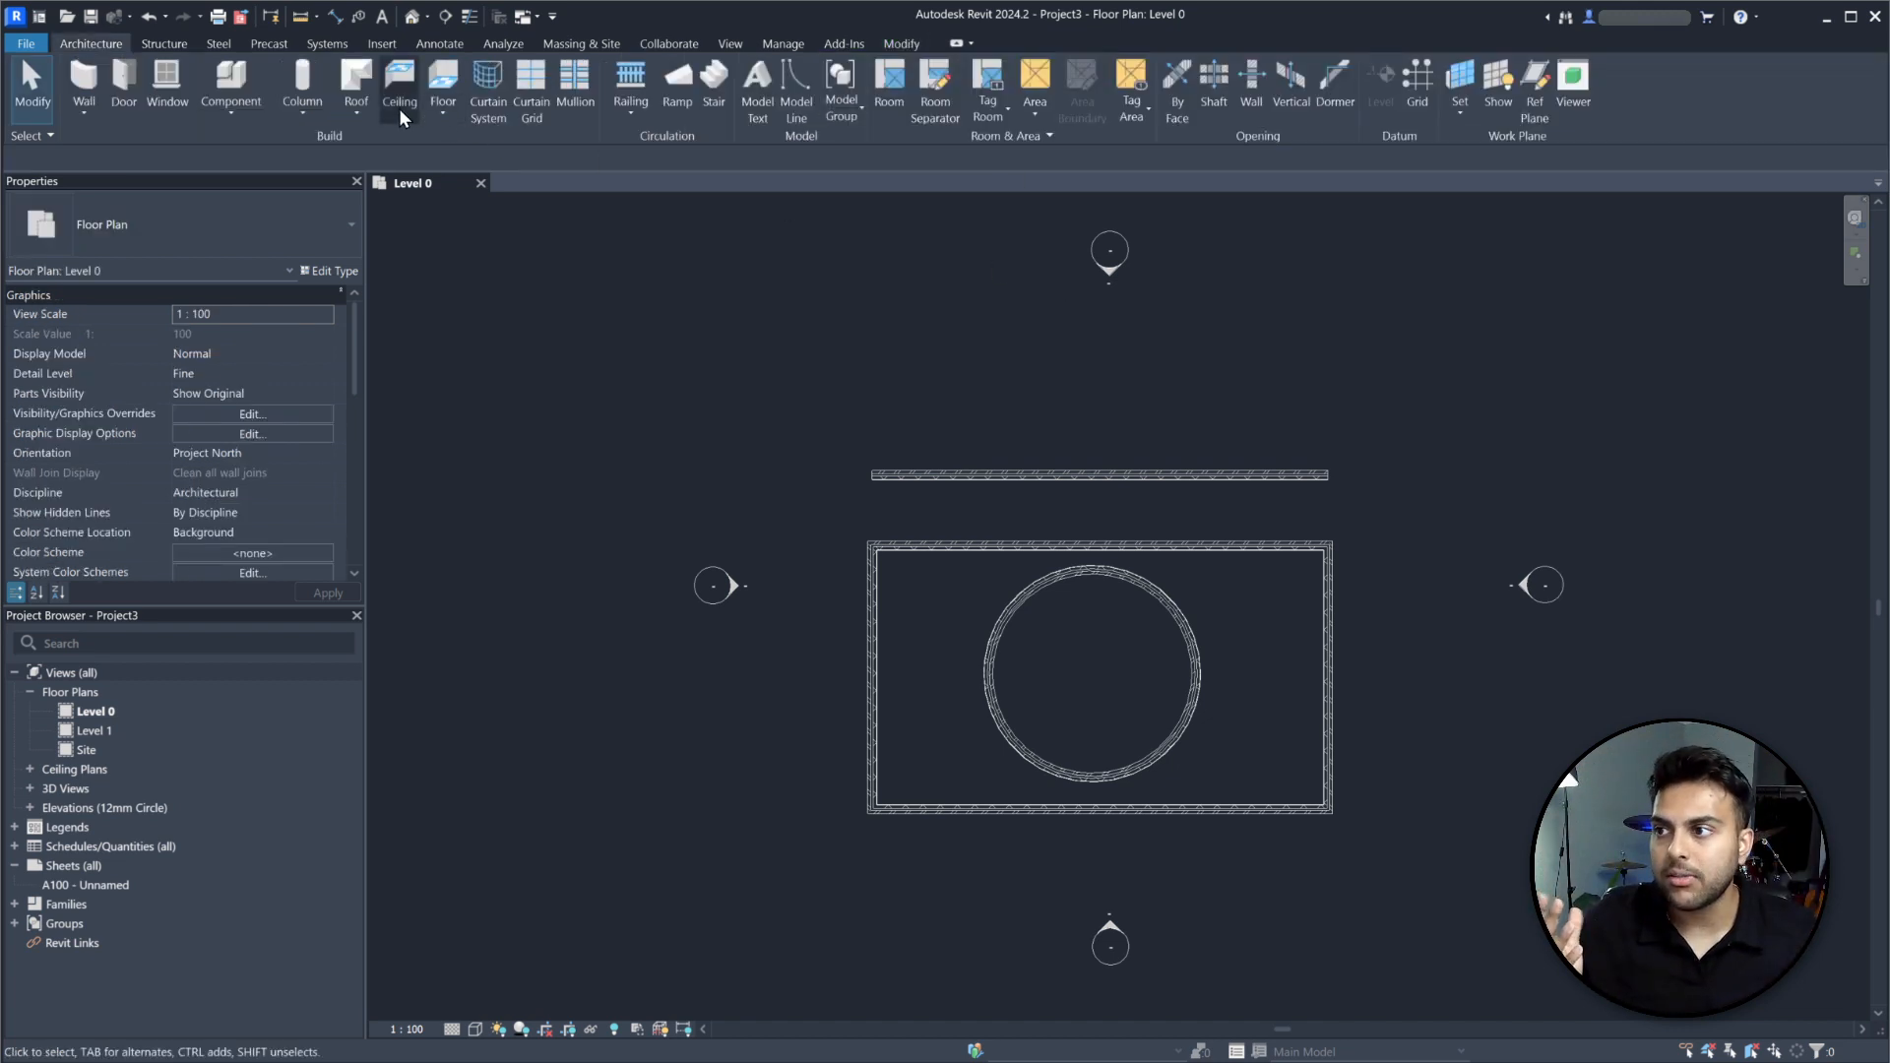
{"action": "left_click", "coordinate": [87, 78]}
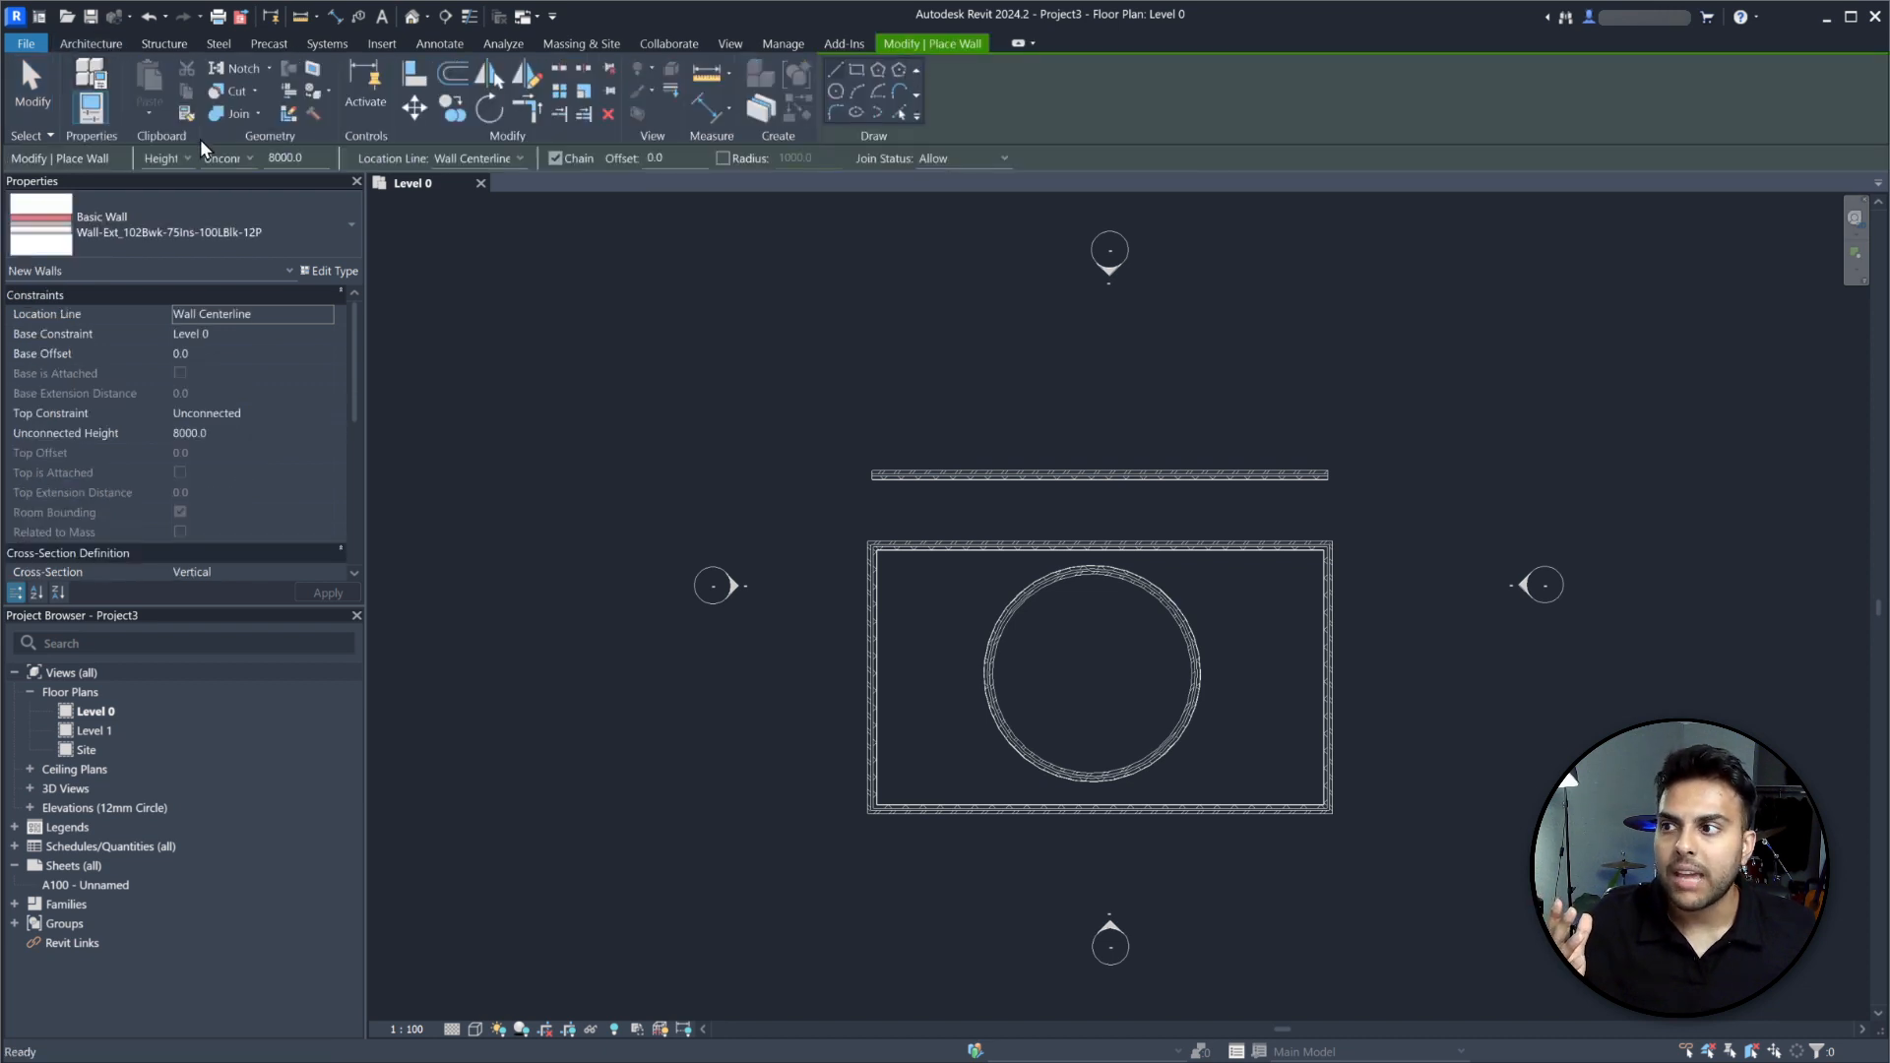
{"action": "left_click", "coordinate": [30, 89]}
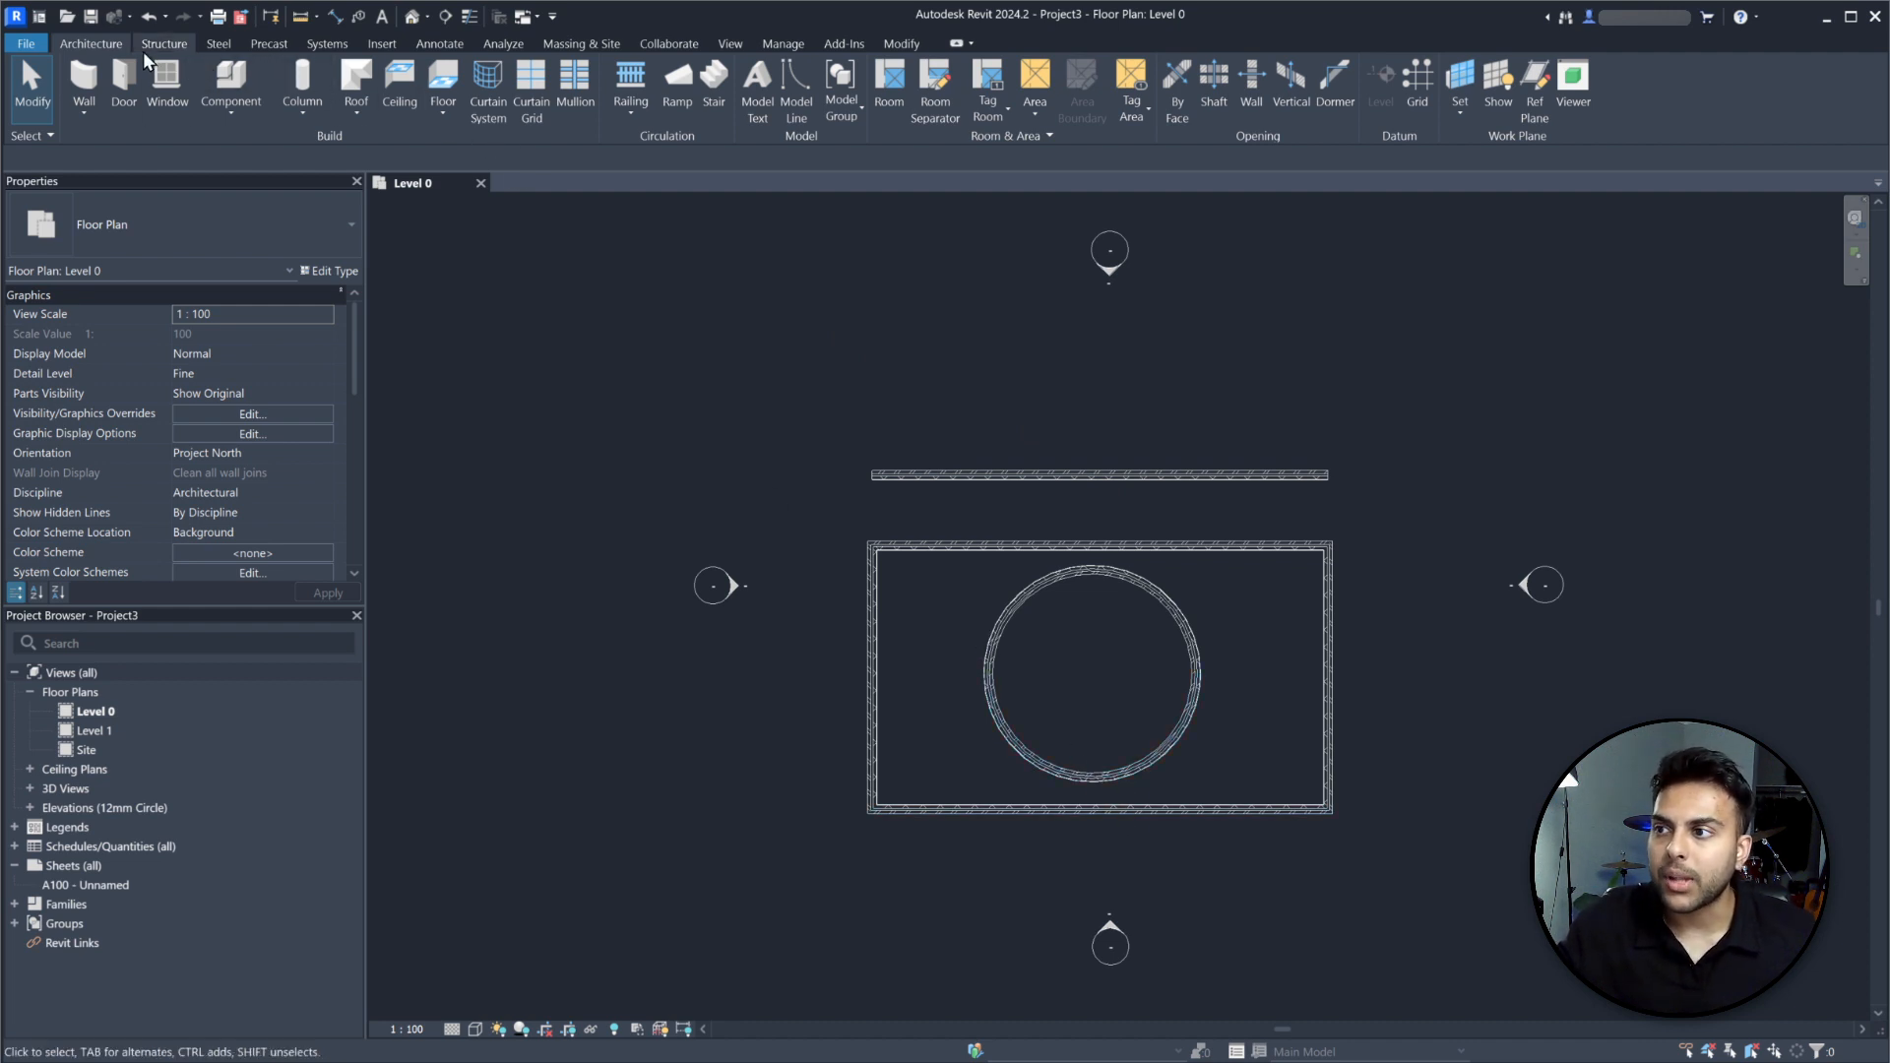
{"action": "left_click", "coordinate": [329, 45]}
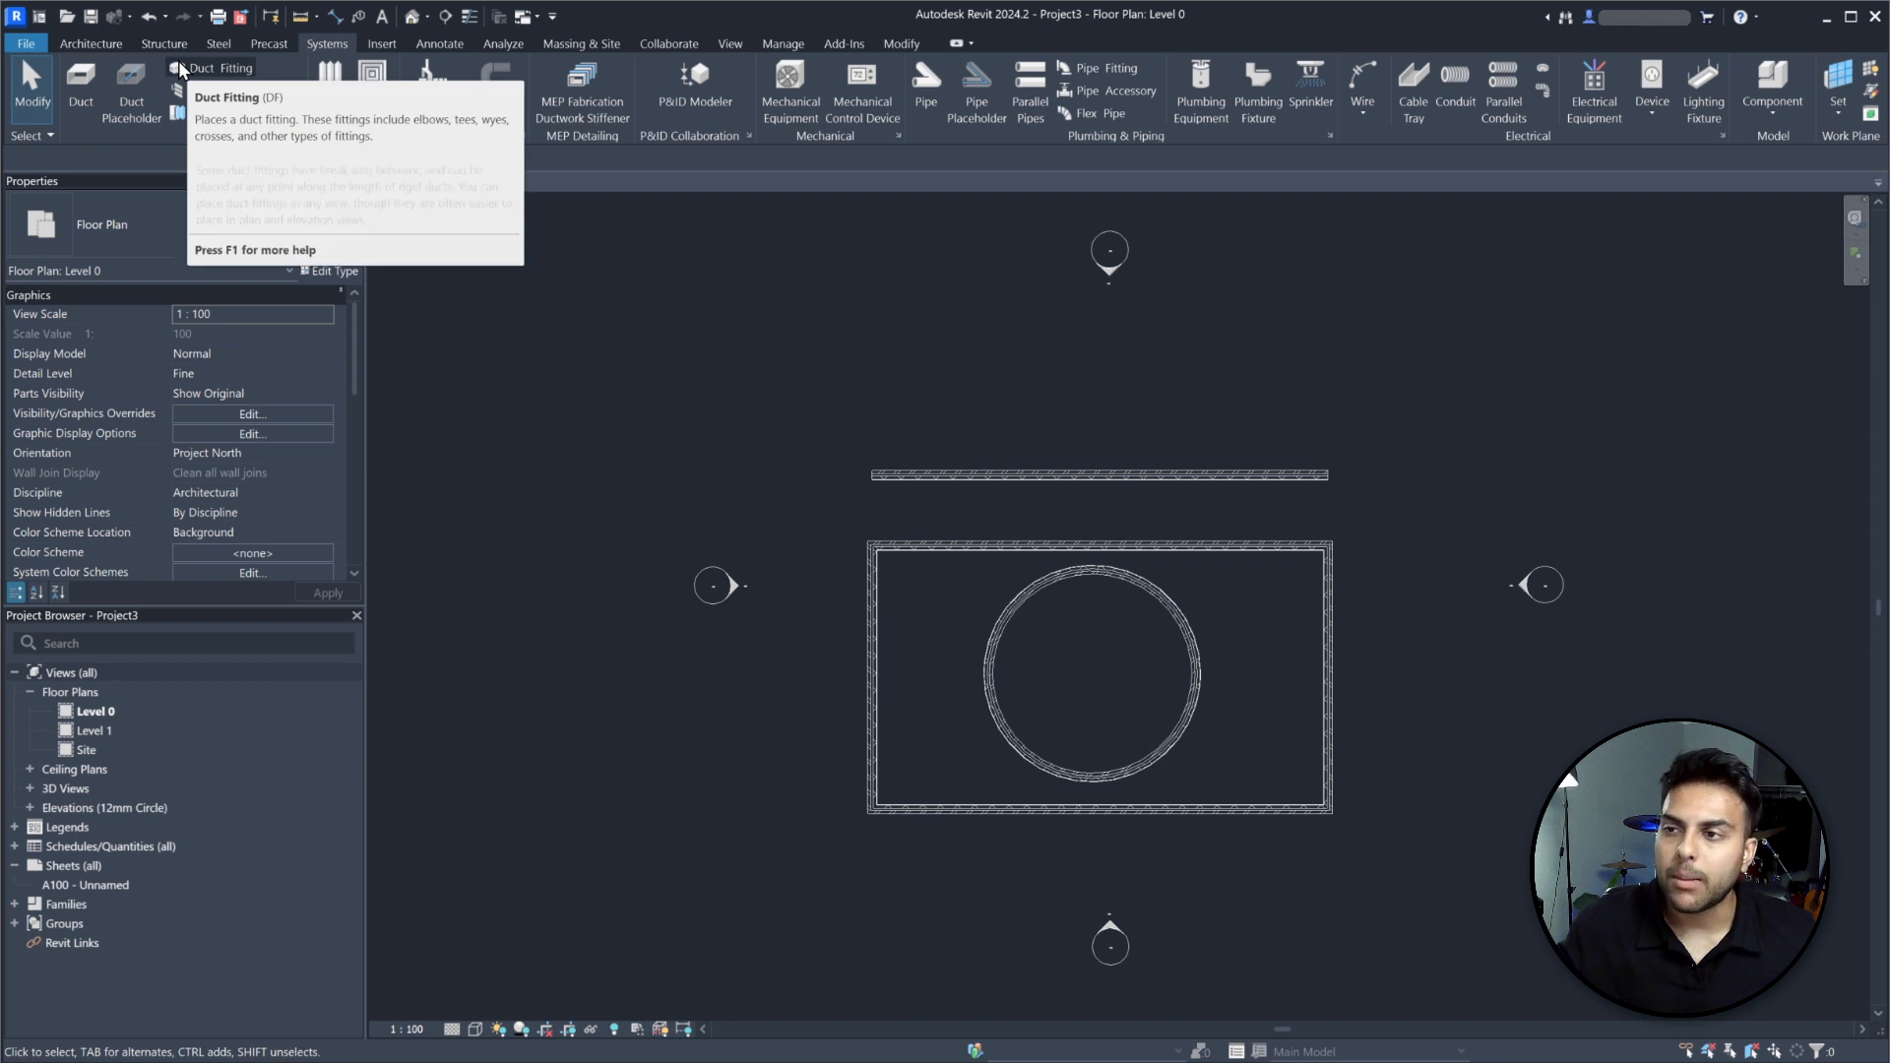
Examine the architectural tools, including the additional Room & Area options, and the building systems tools.
{"action": "left_click", "coordinate": [90, 44]}
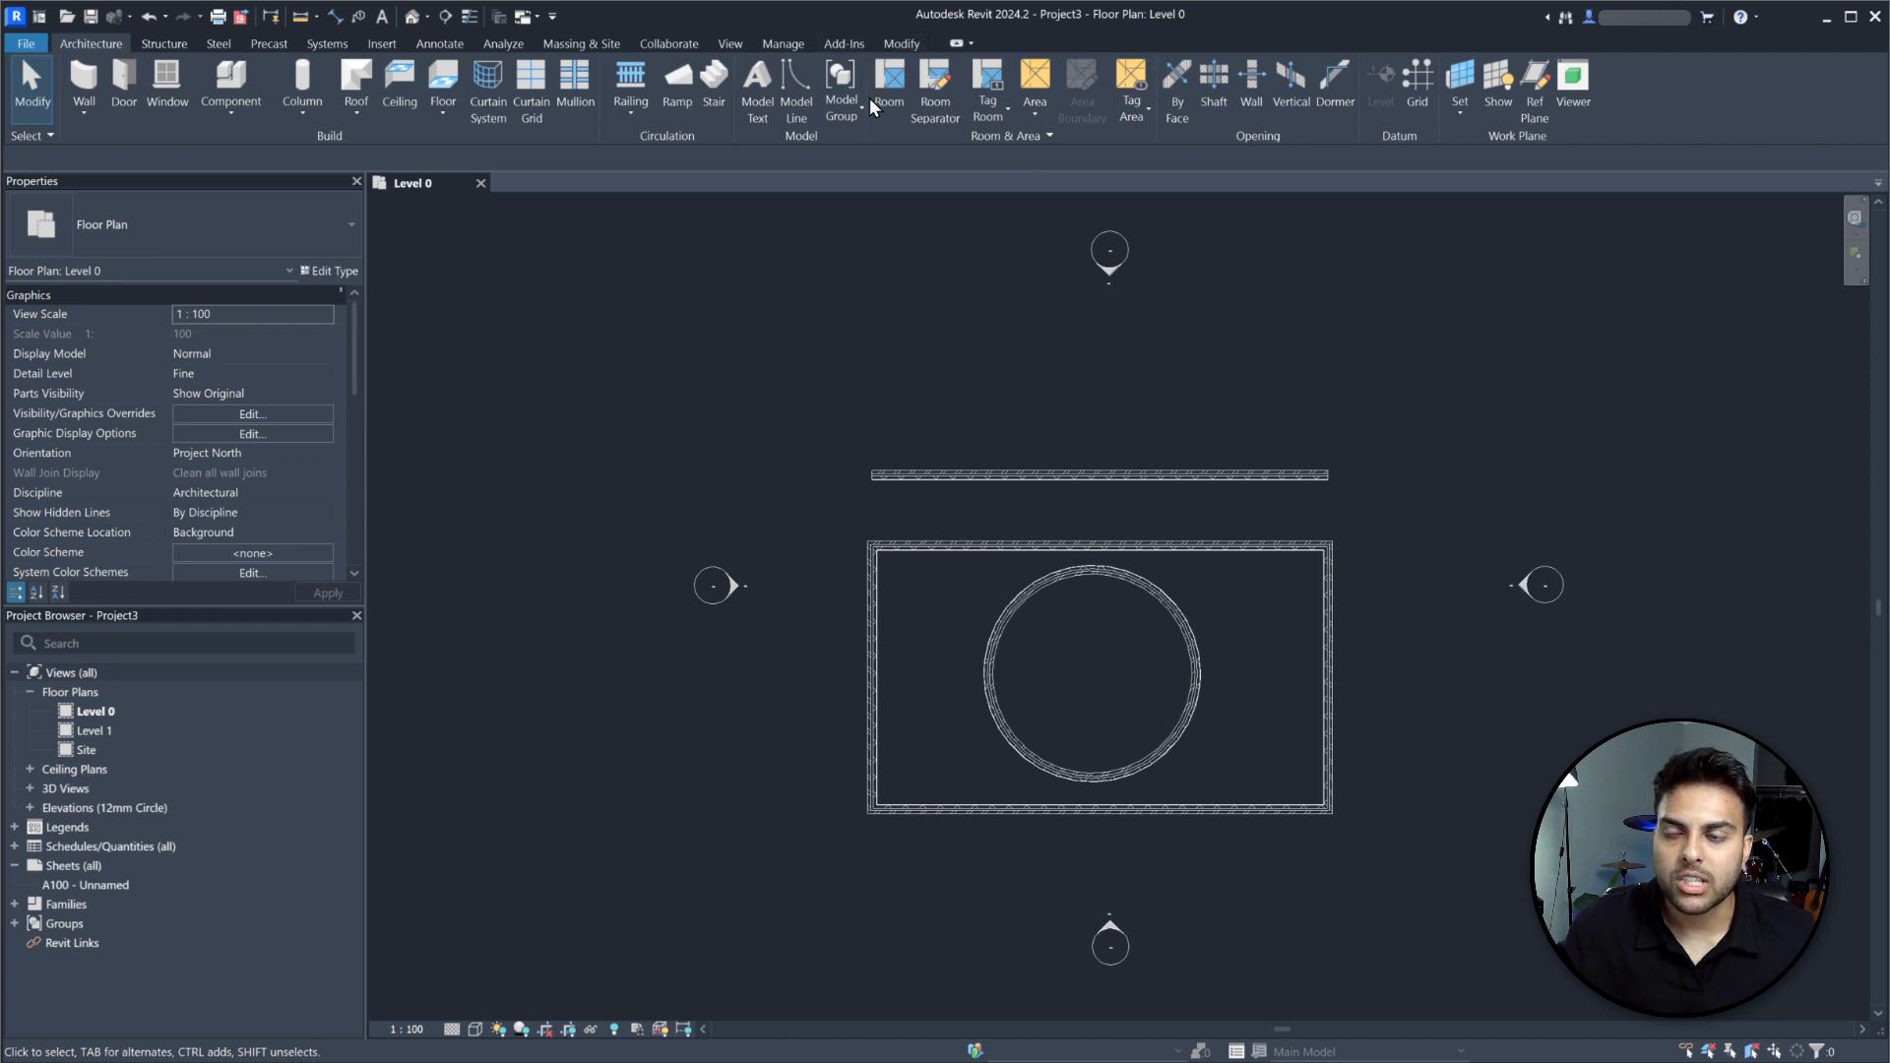
{"action": "left_click", "coordinate": [1045, 135]}
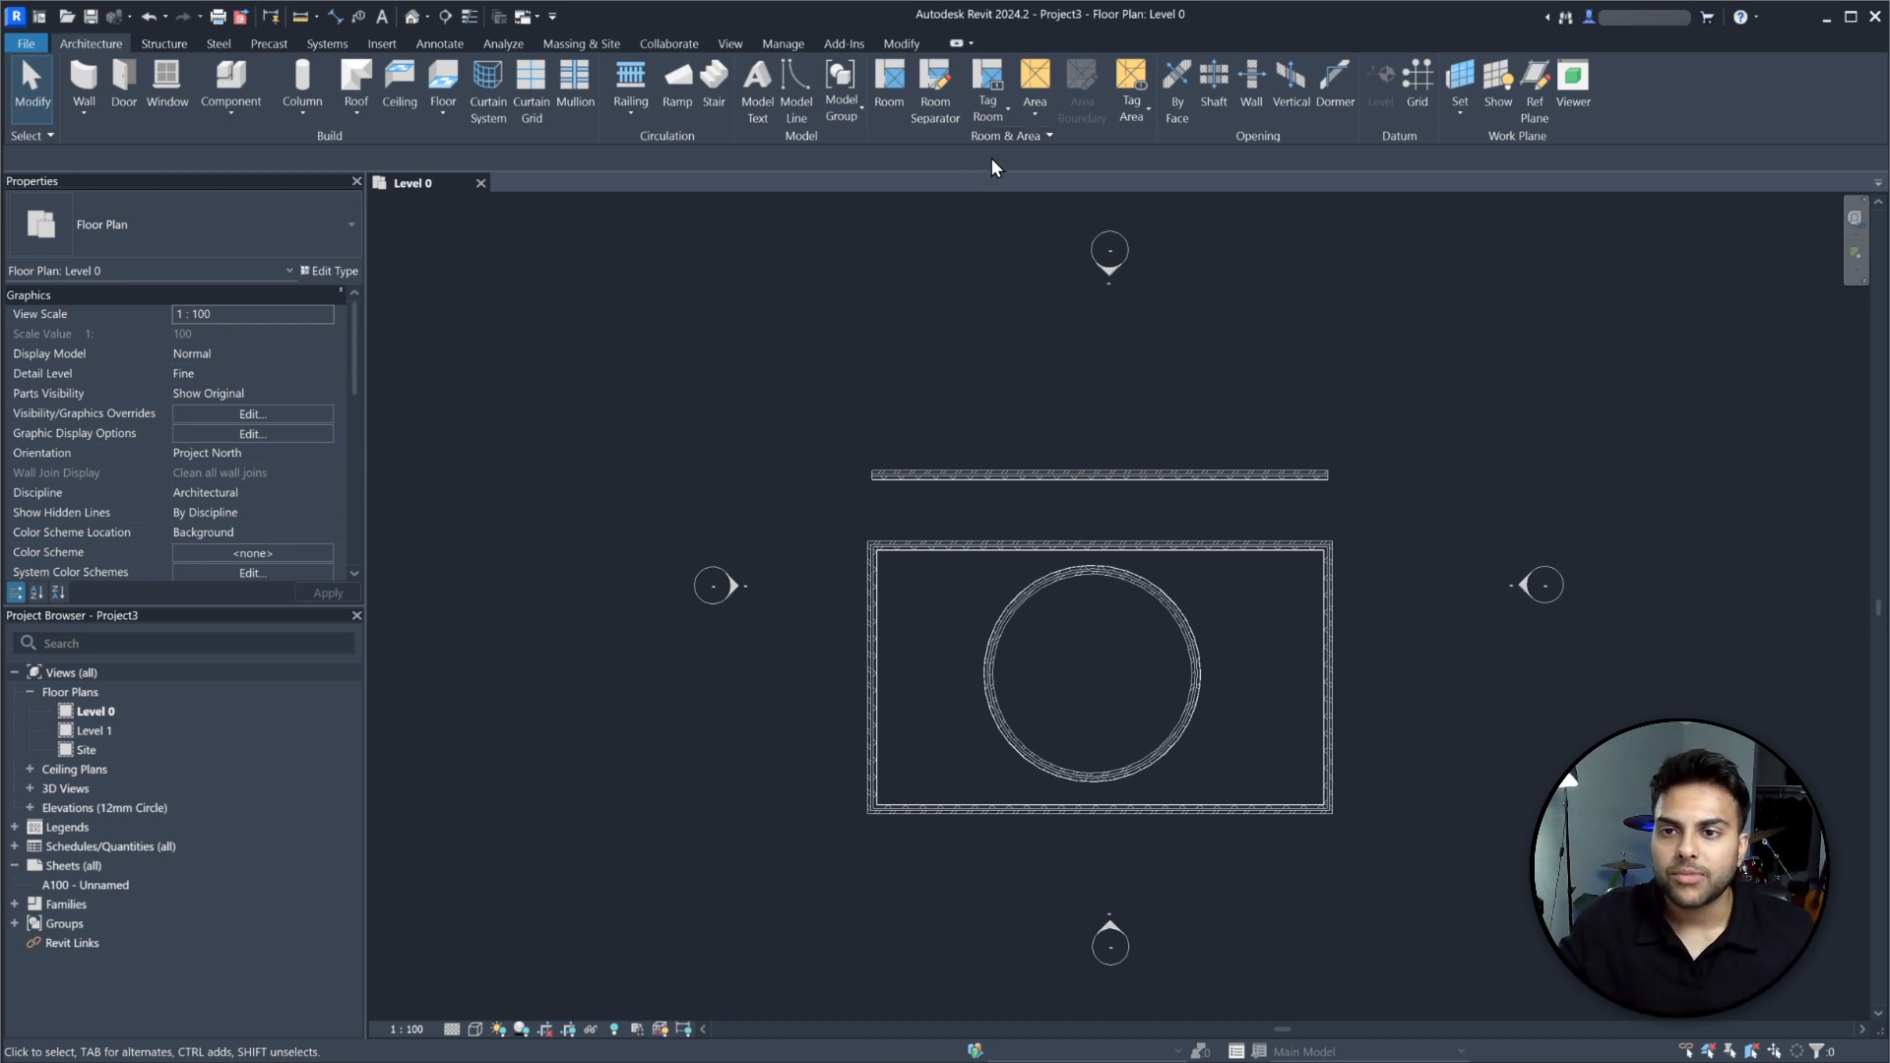
{"action": "left_click", "coordinate": [1044, 137]}
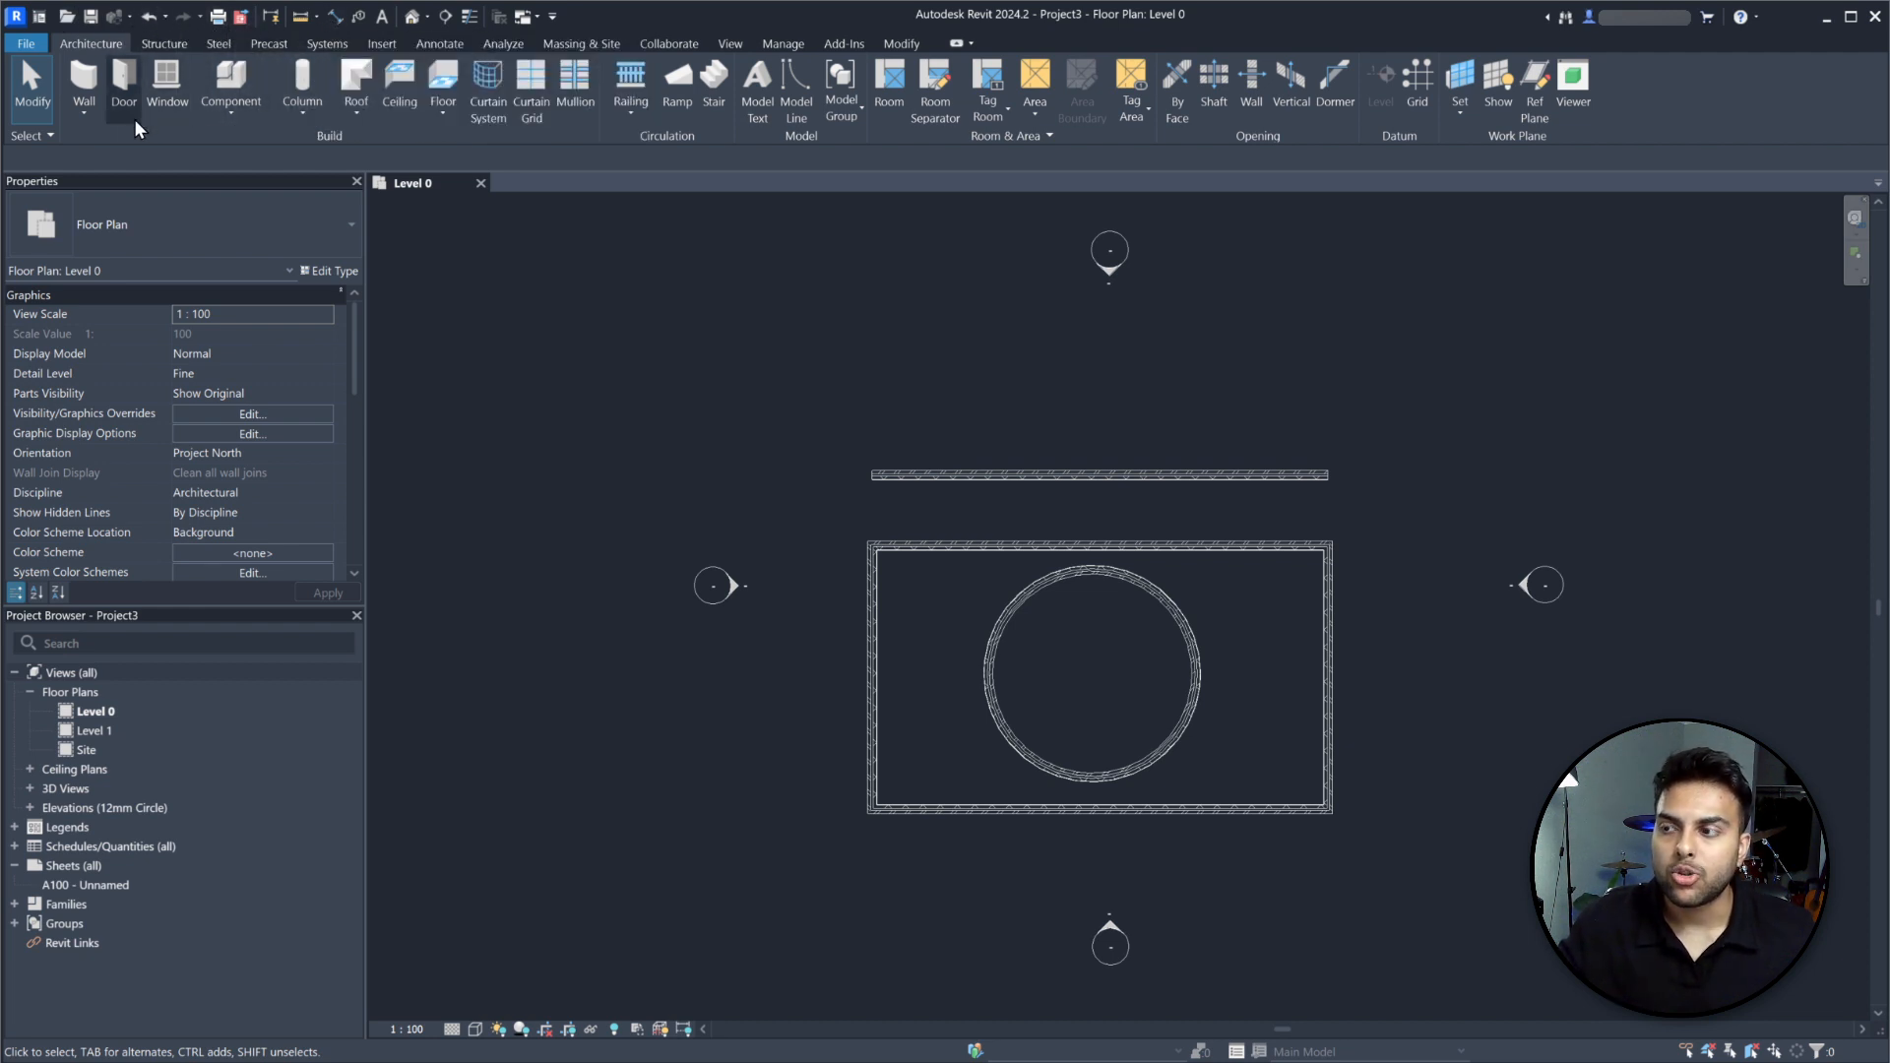
{"action": "left_click", "coordinate": [333, 44]}
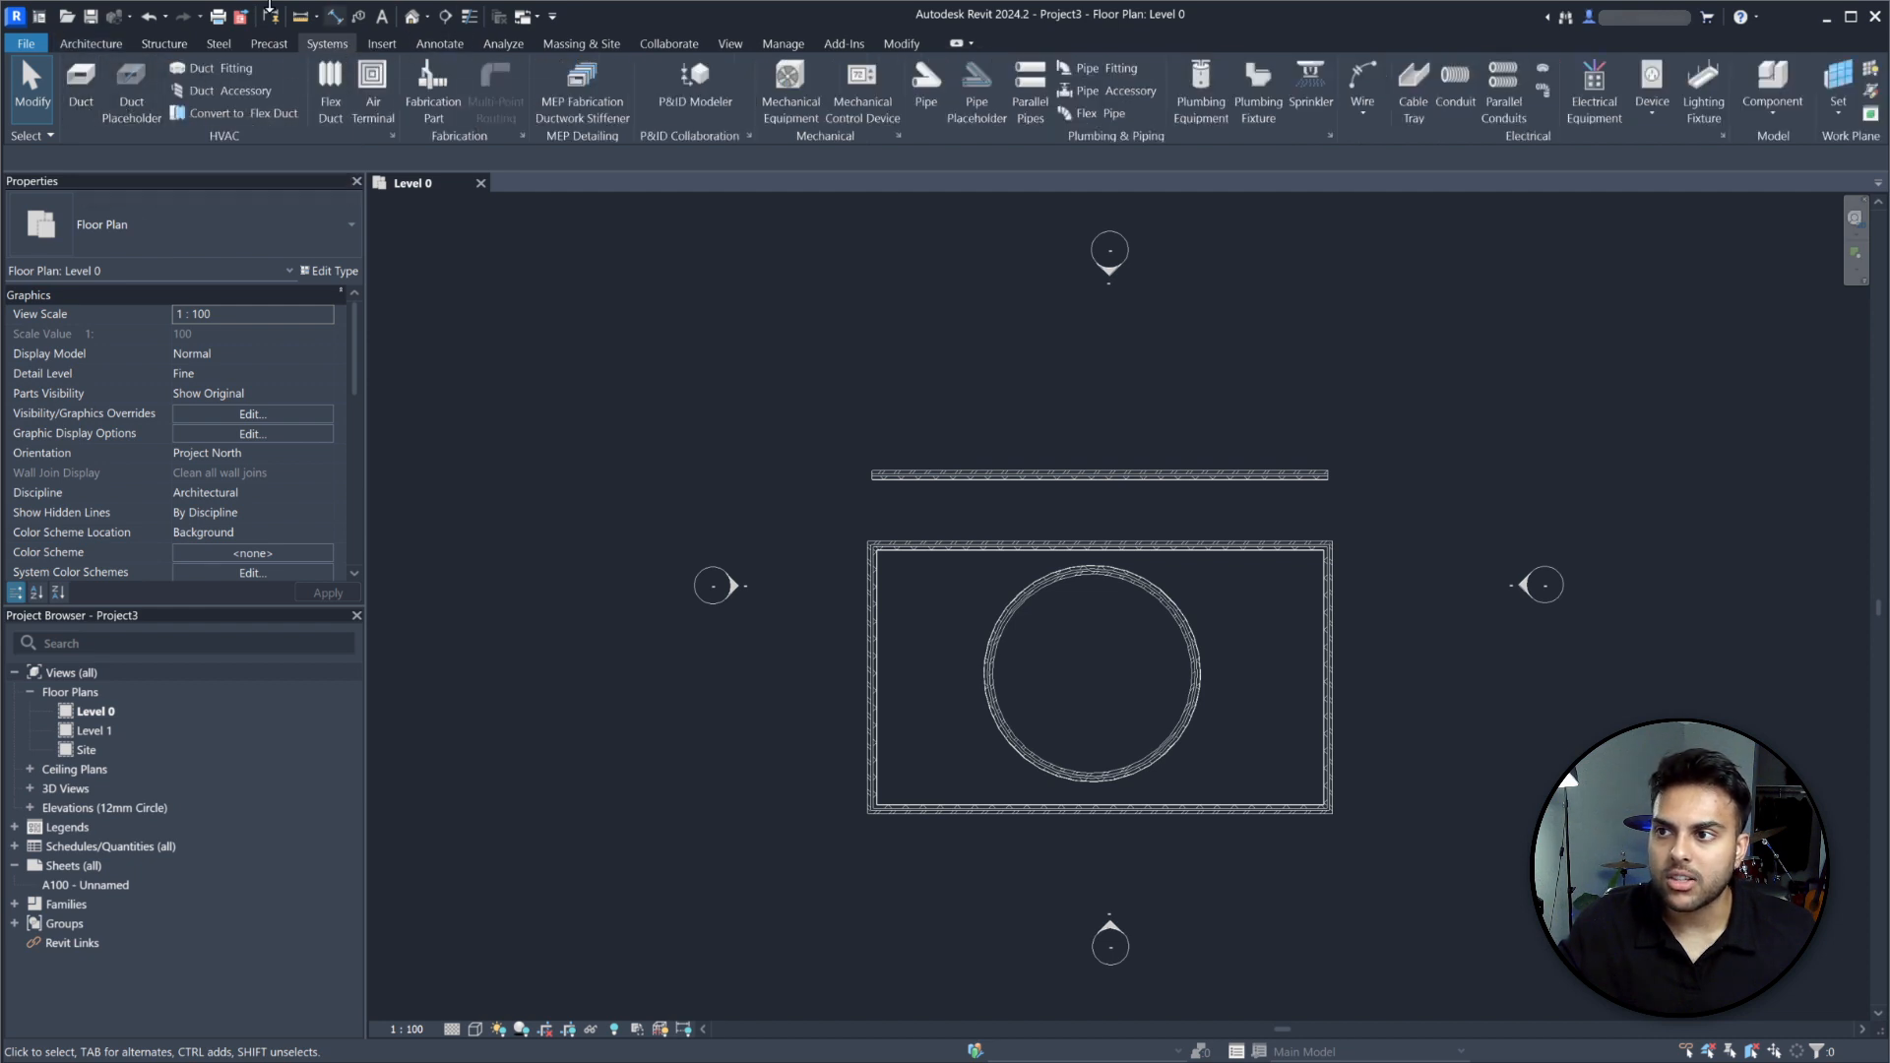
Review the commands available on the Quick Access Toolbar and its customization list, keeping the current setup.
{"action": "left_click", "coordinate": [553, 16]}
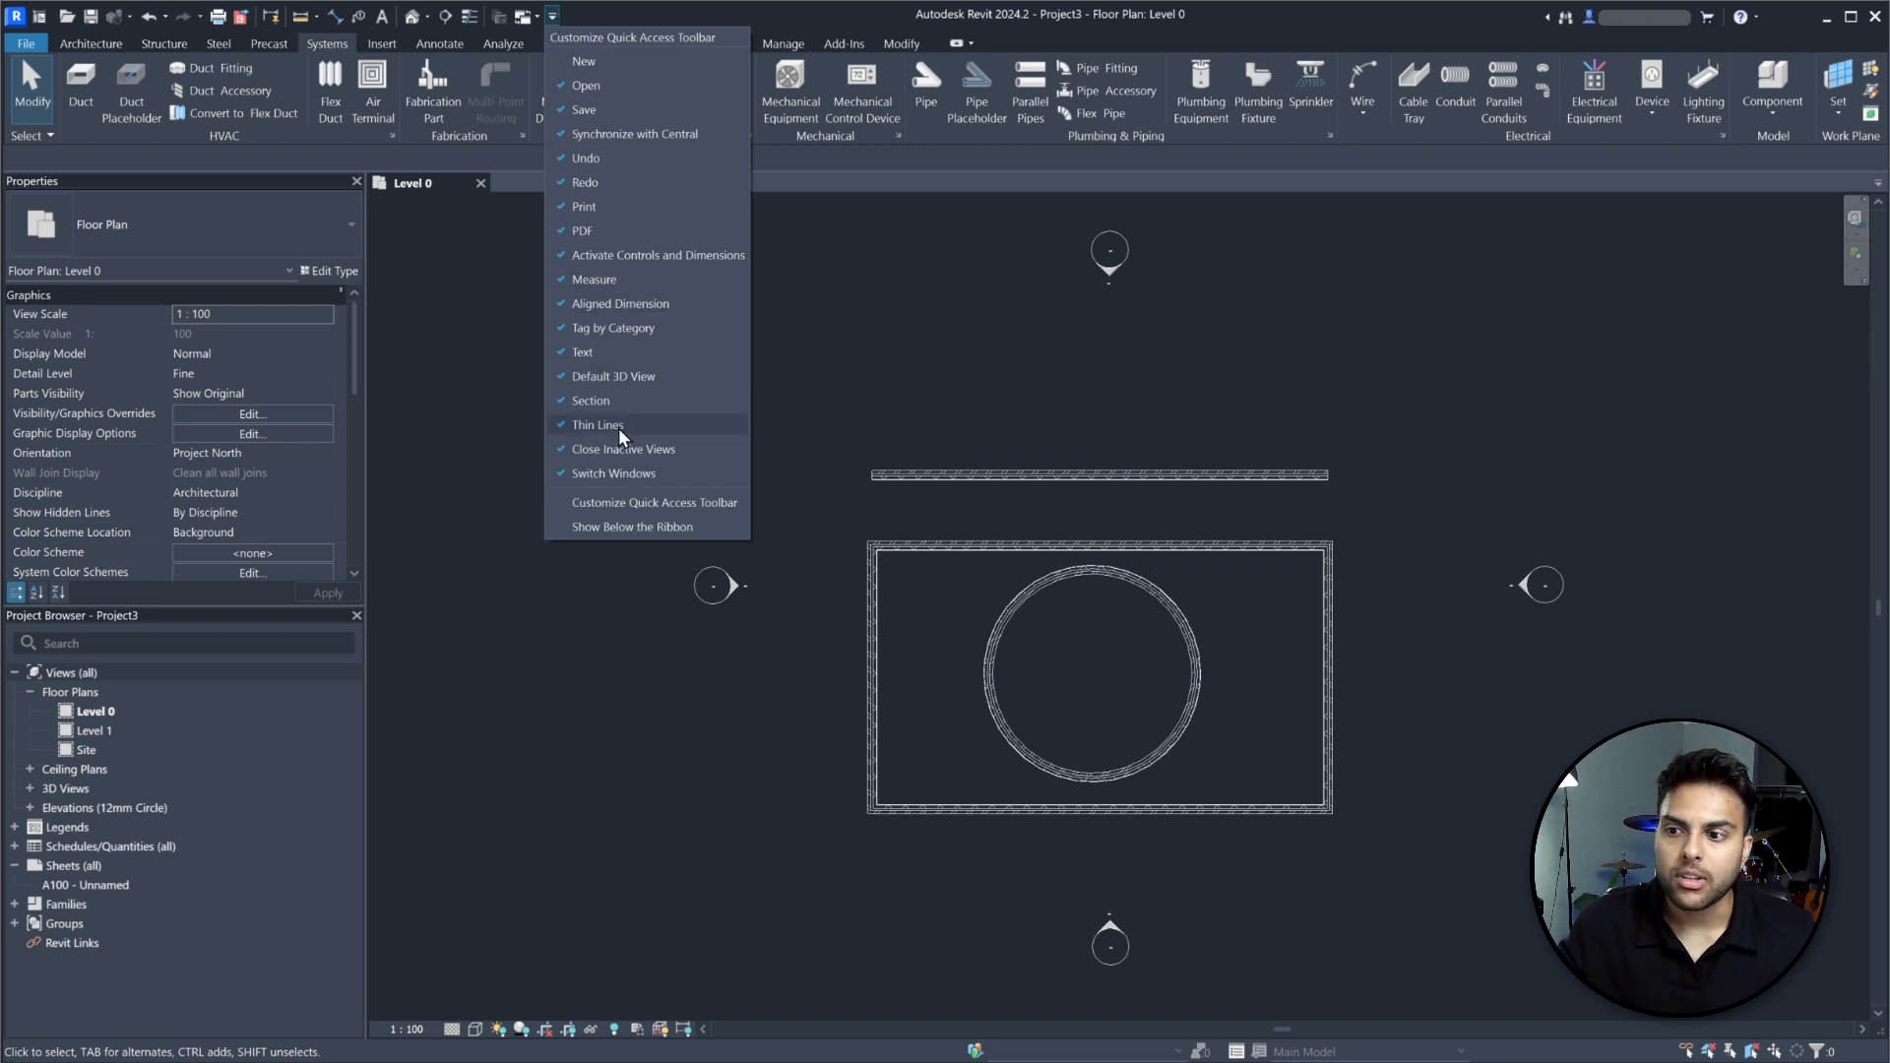
{"action": "left_click", "coordinate": [655, 503]}
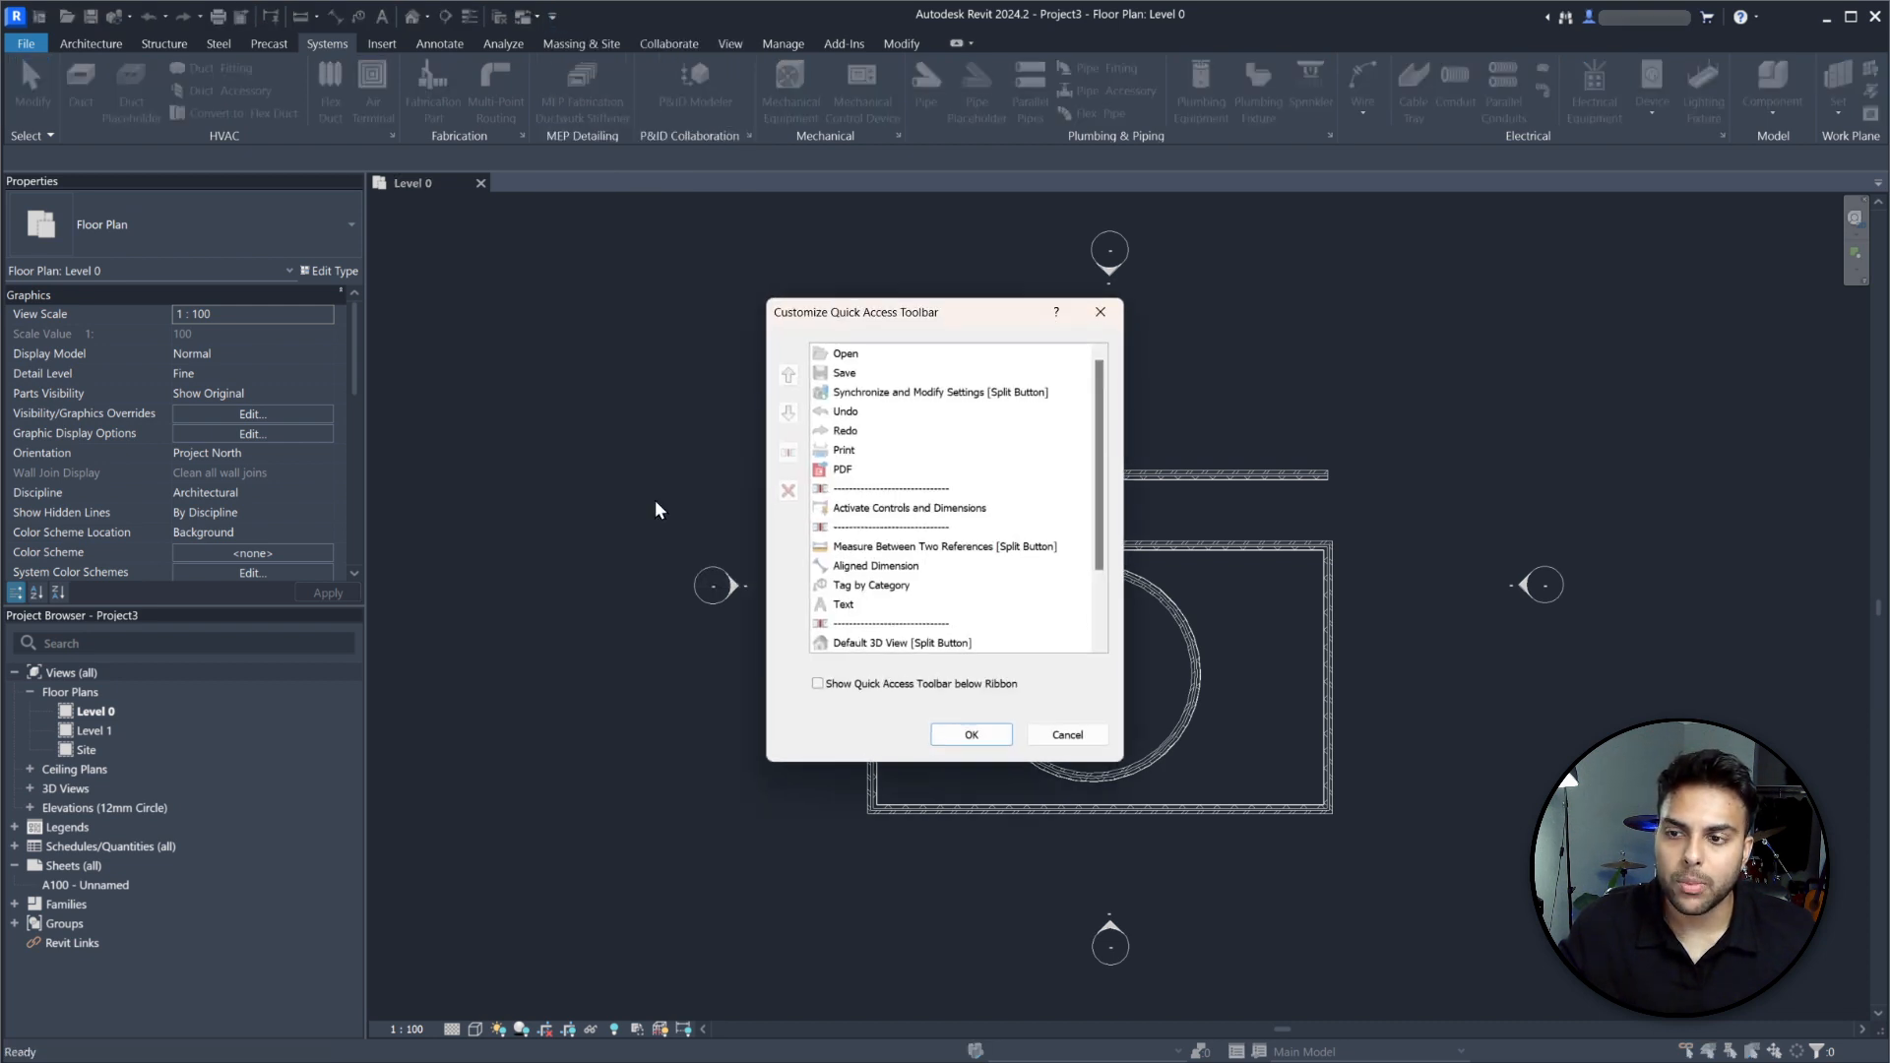
{"action": "scroll", "coordinate": [854, 517], "scroll_direction": "down", "scroll_amount": 2}
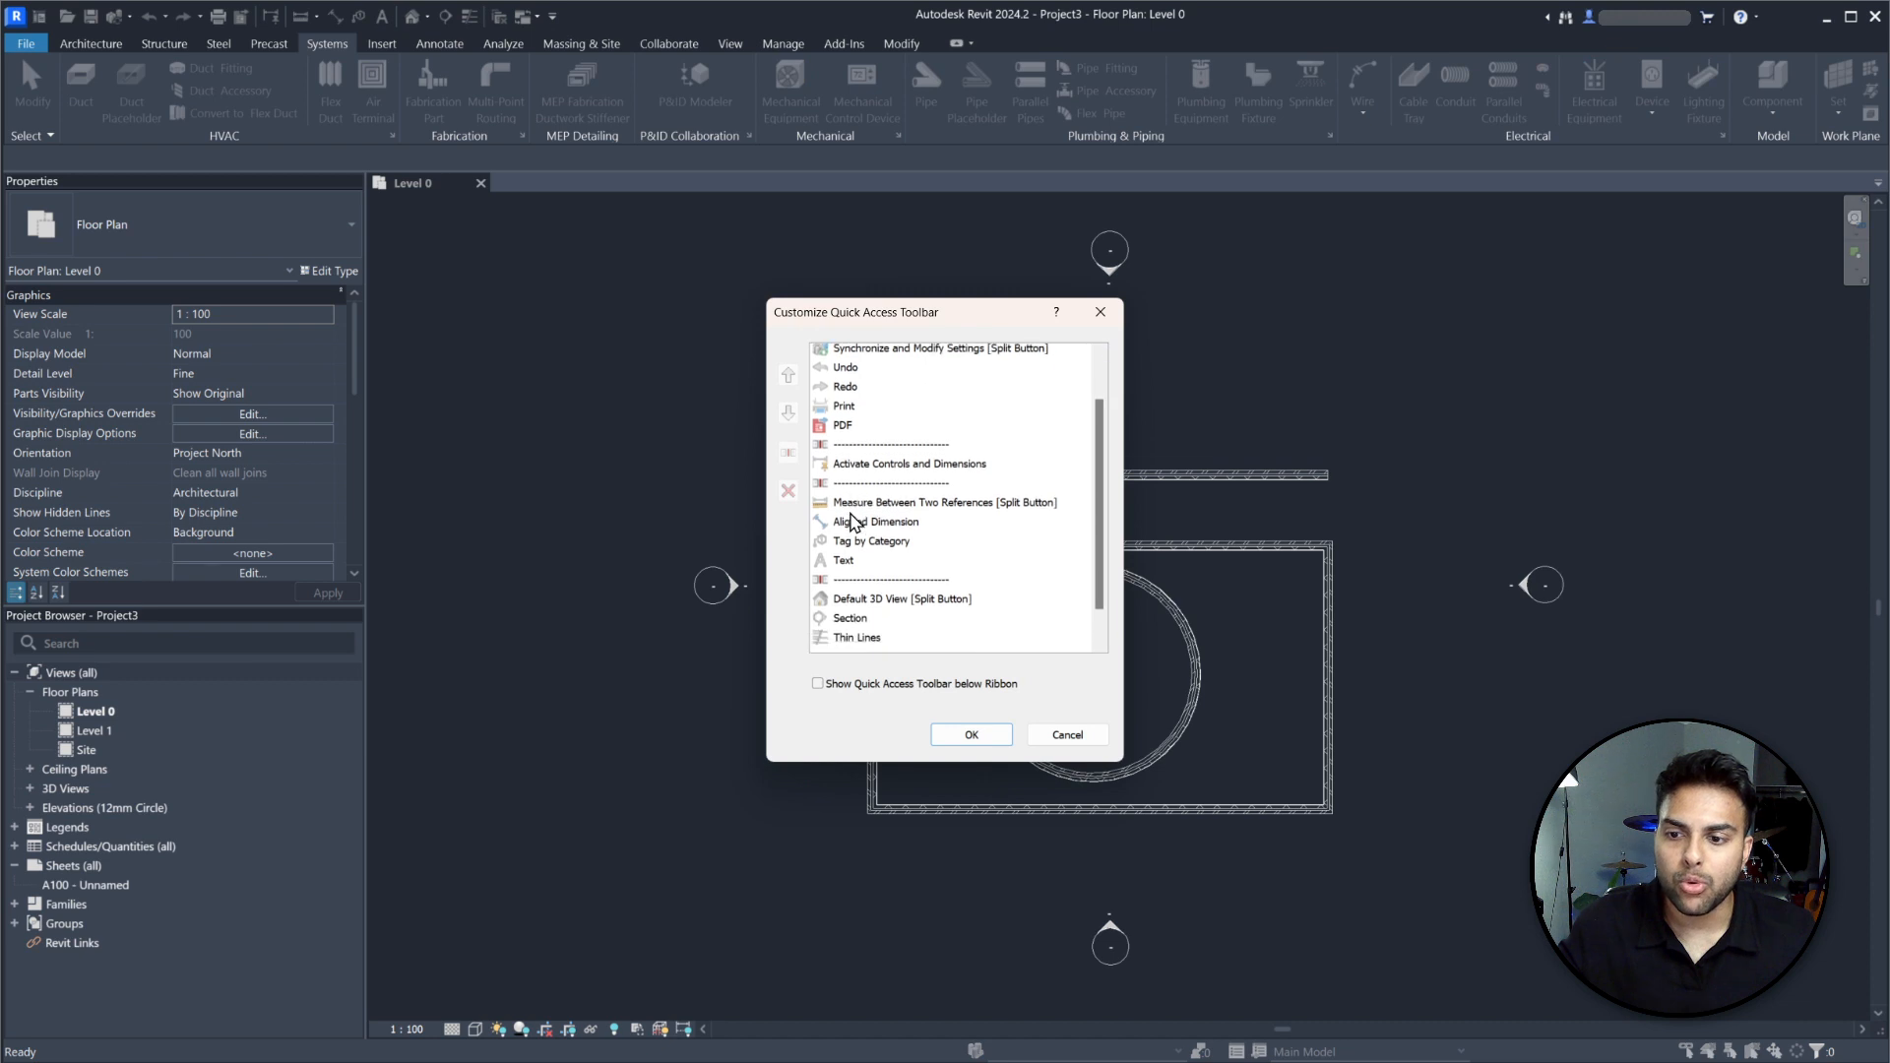
{"action": "scroll", "coordinate": [856, 519], "scroll_direction": "up", "scroll_amount": 2}
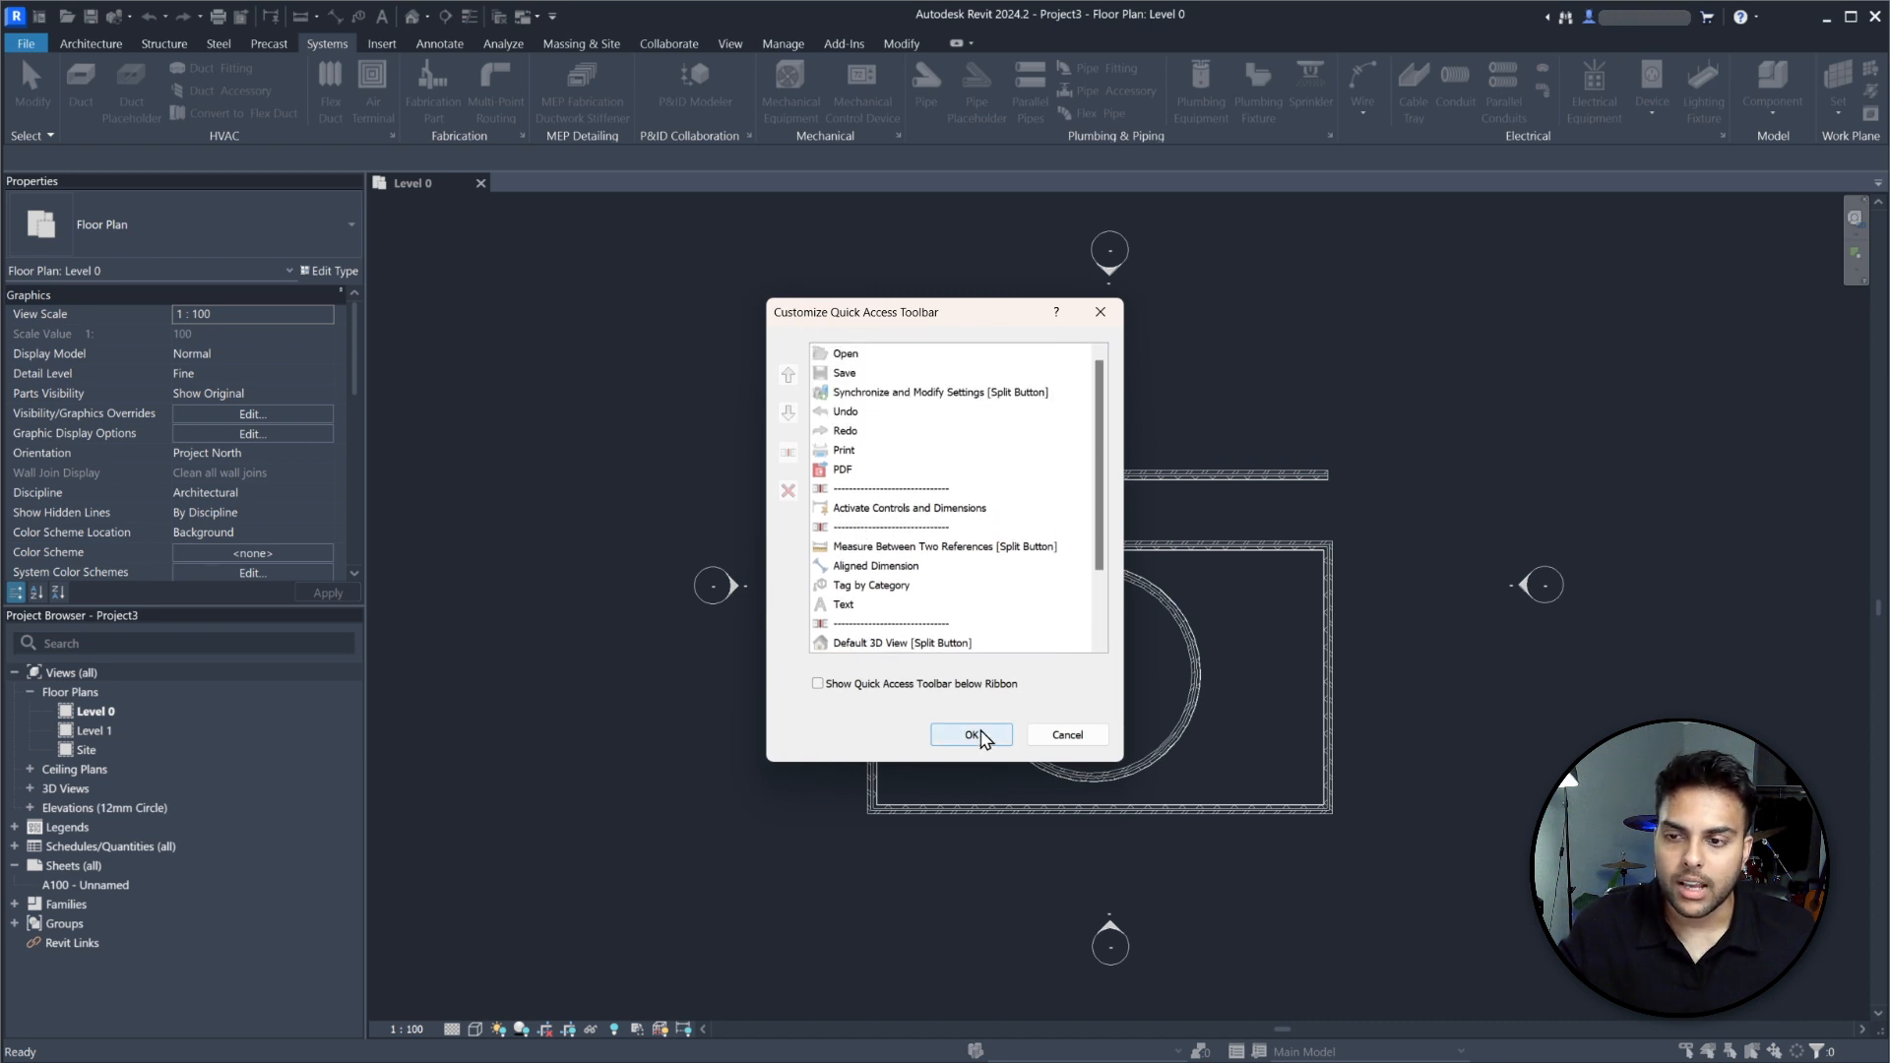
{"action": "left_click", "coordinate": [972, 737]}
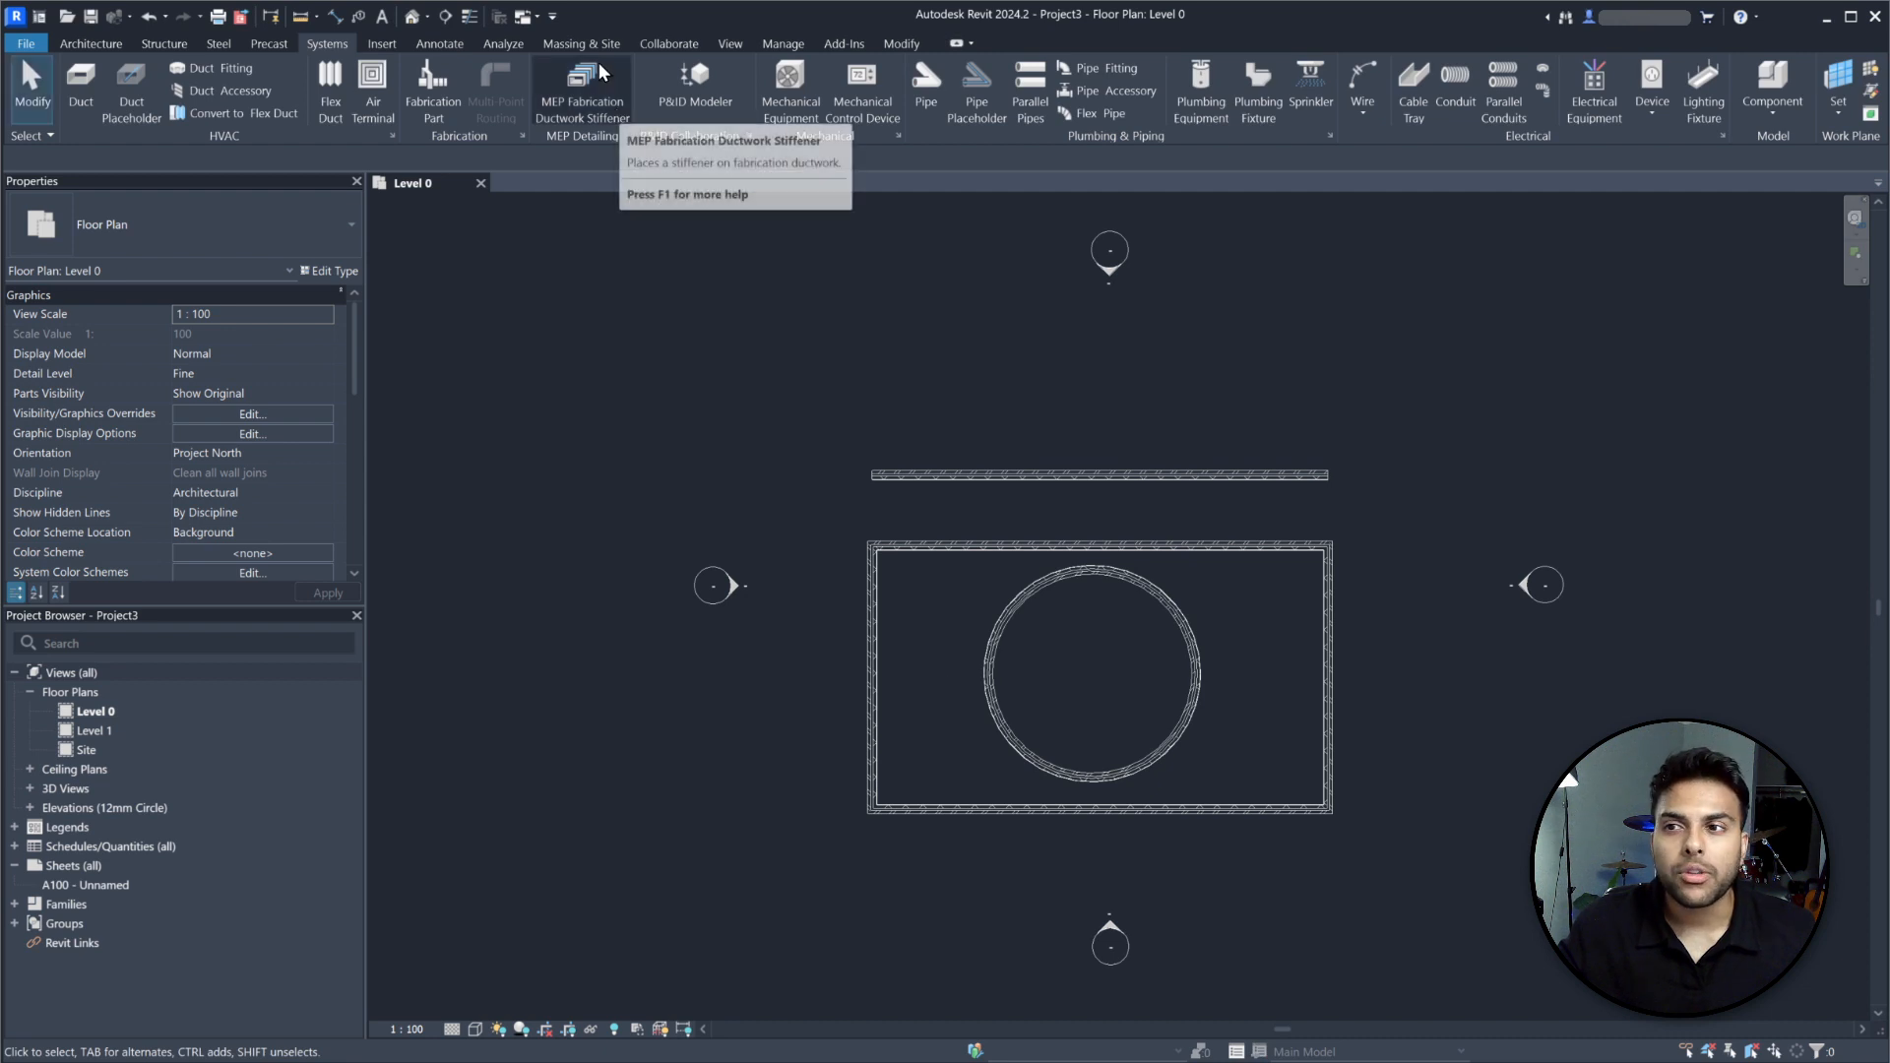
Show the Quick Access Toolbar below the ribbon and return it above the ribbon.
{"action": "left_click", "coordinate": [552, 17]}
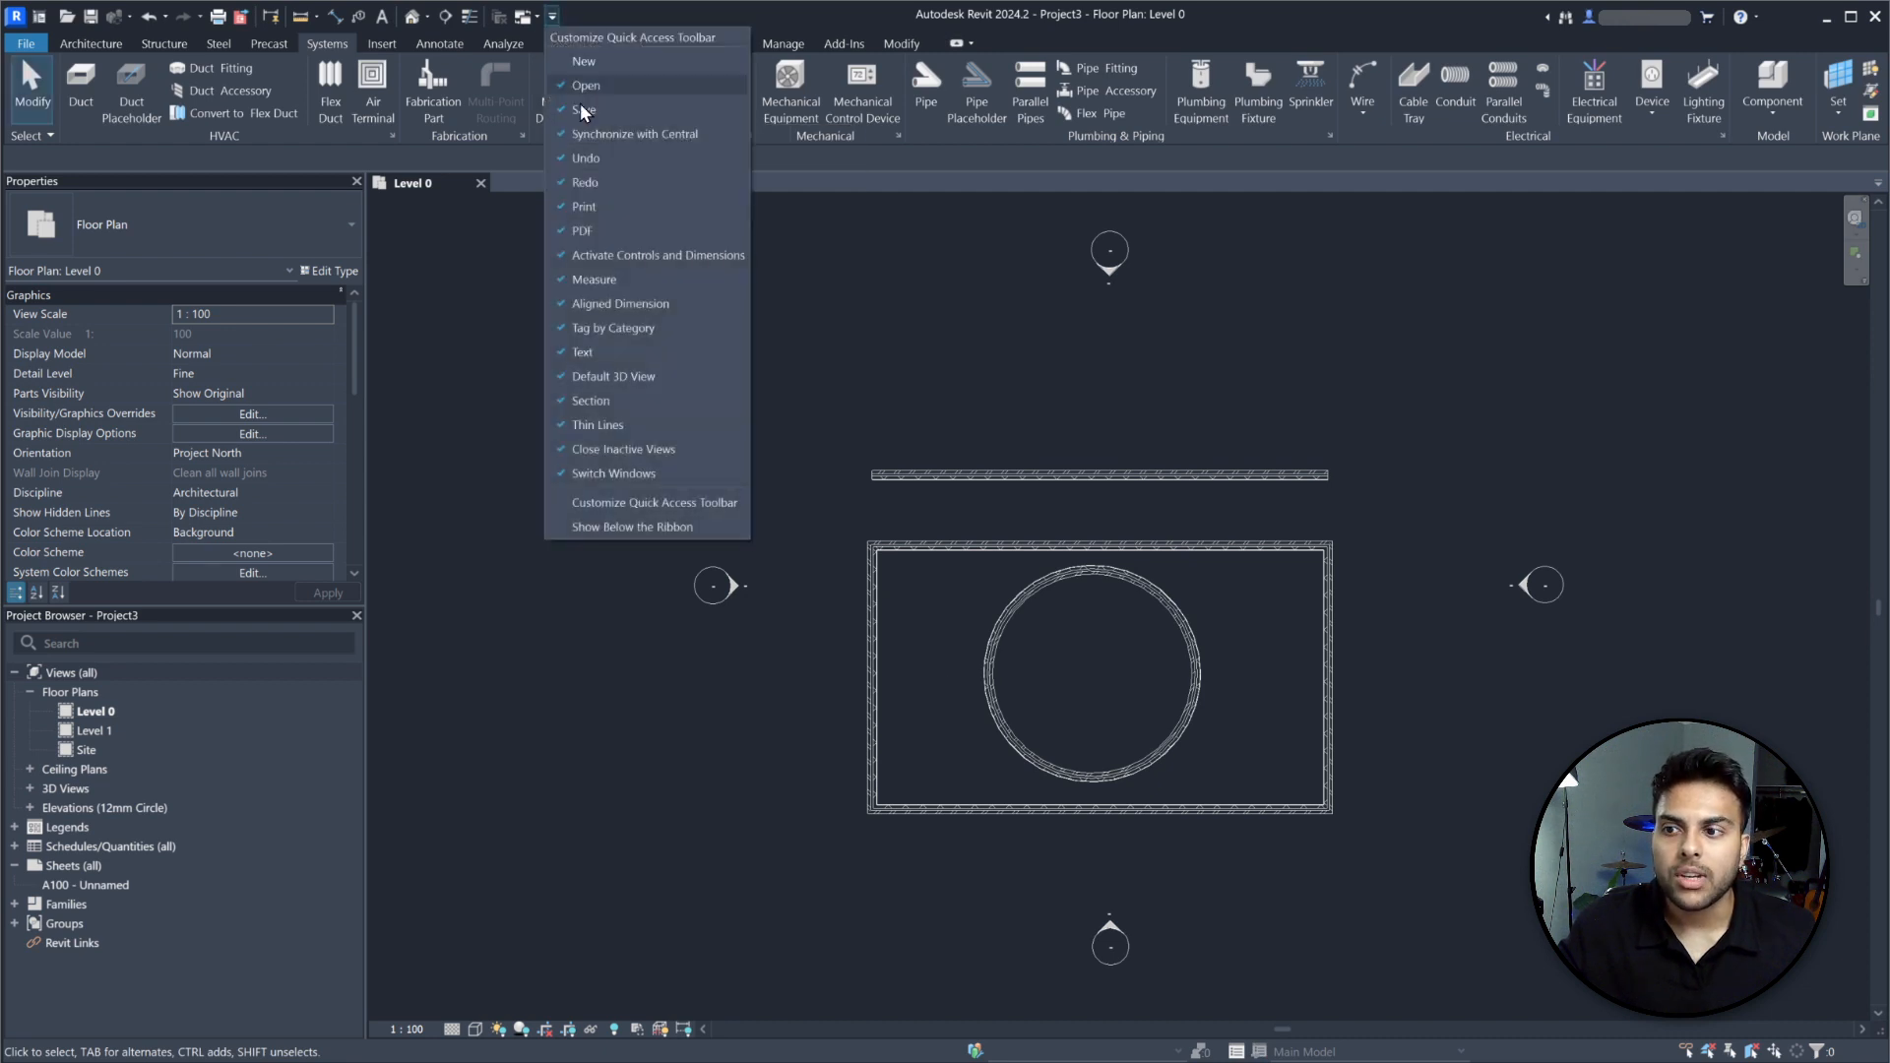
{"action": "left_click", "coordinate": [614, 526]}
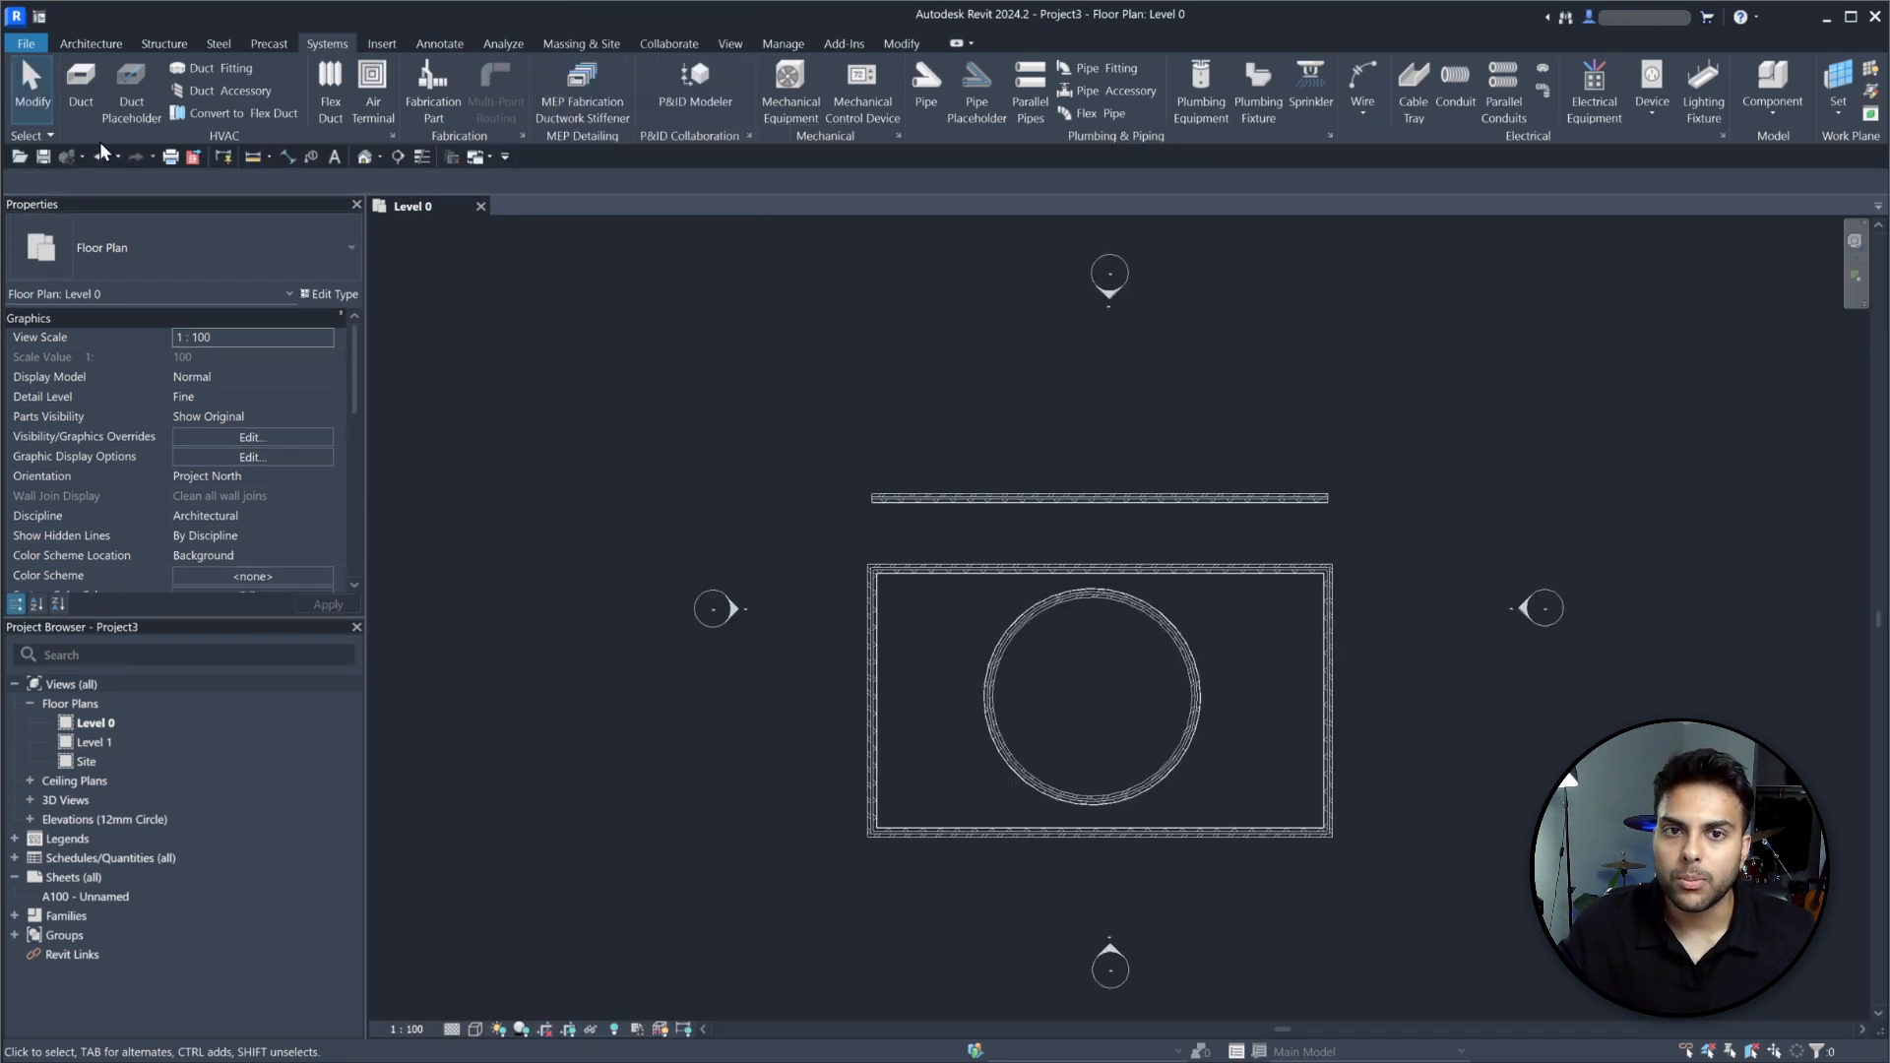
{"action": "left_click", "coordinate": [507, 158]}
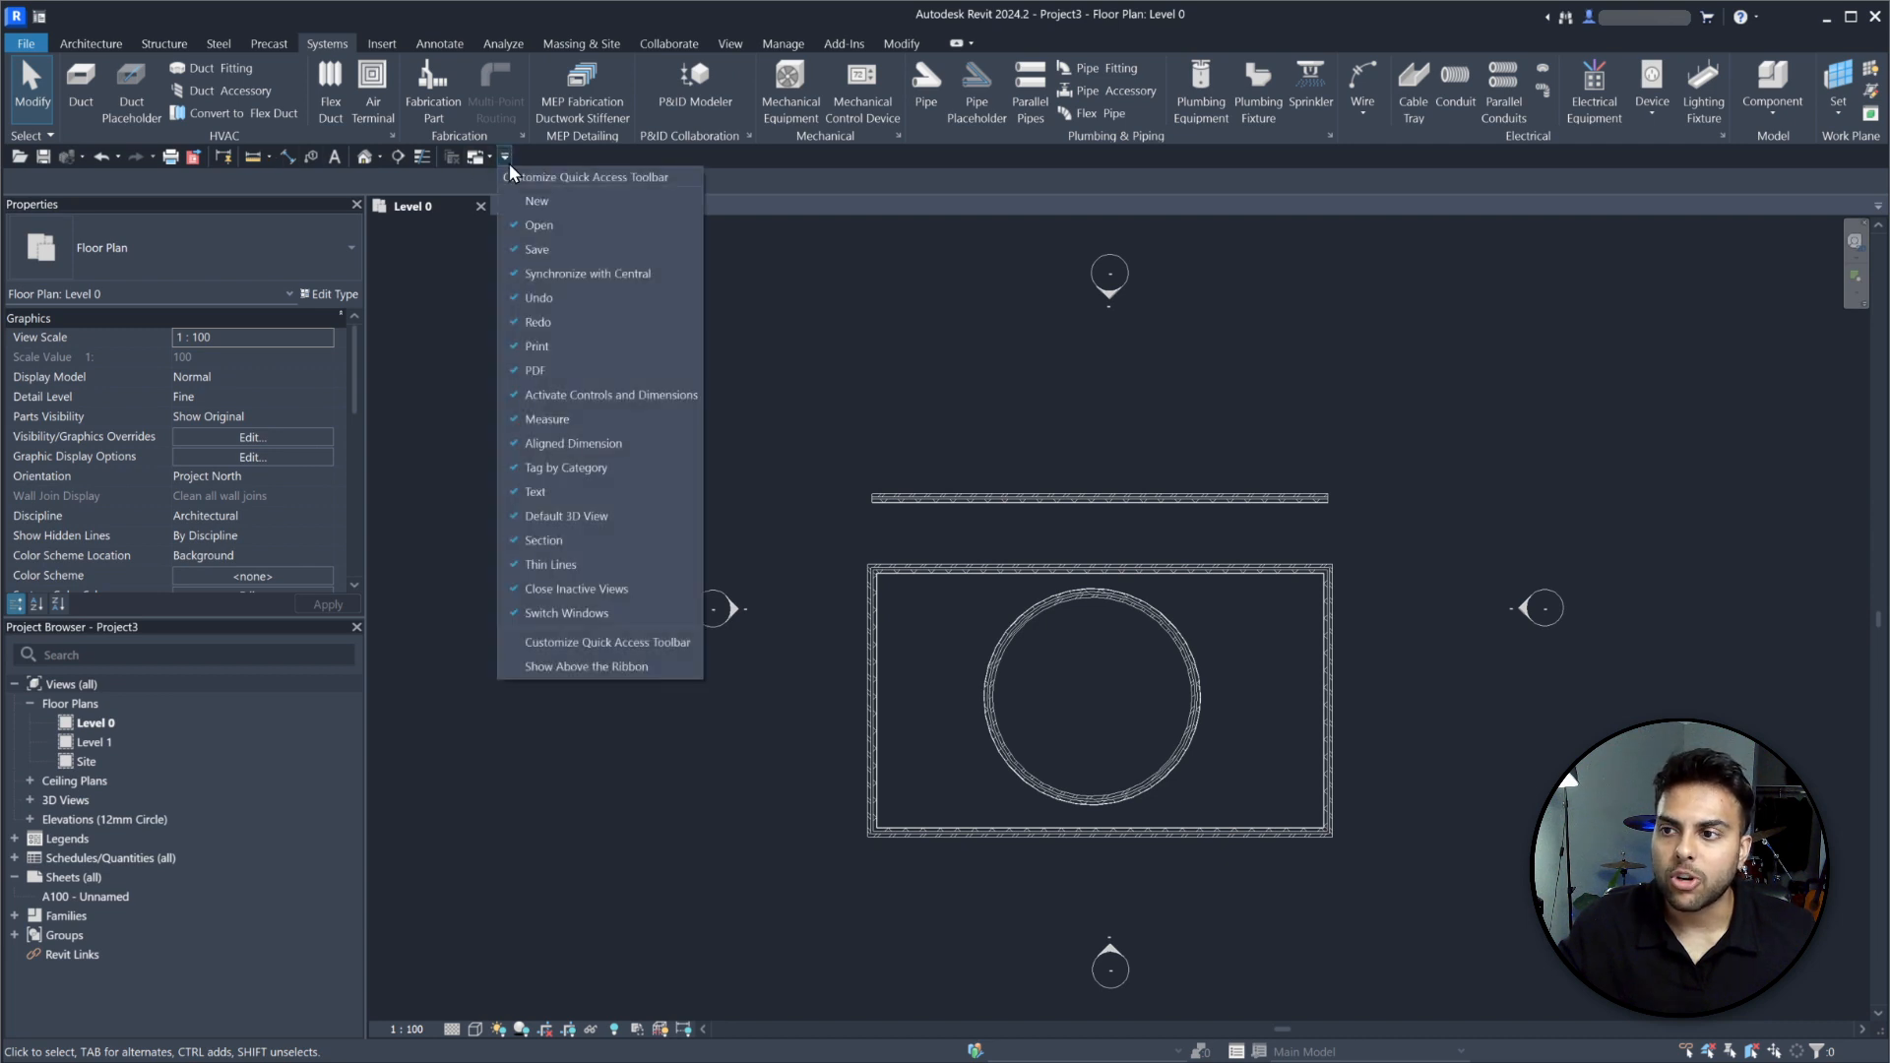
{"action": "left_click", "coordinate": [592, 668]}
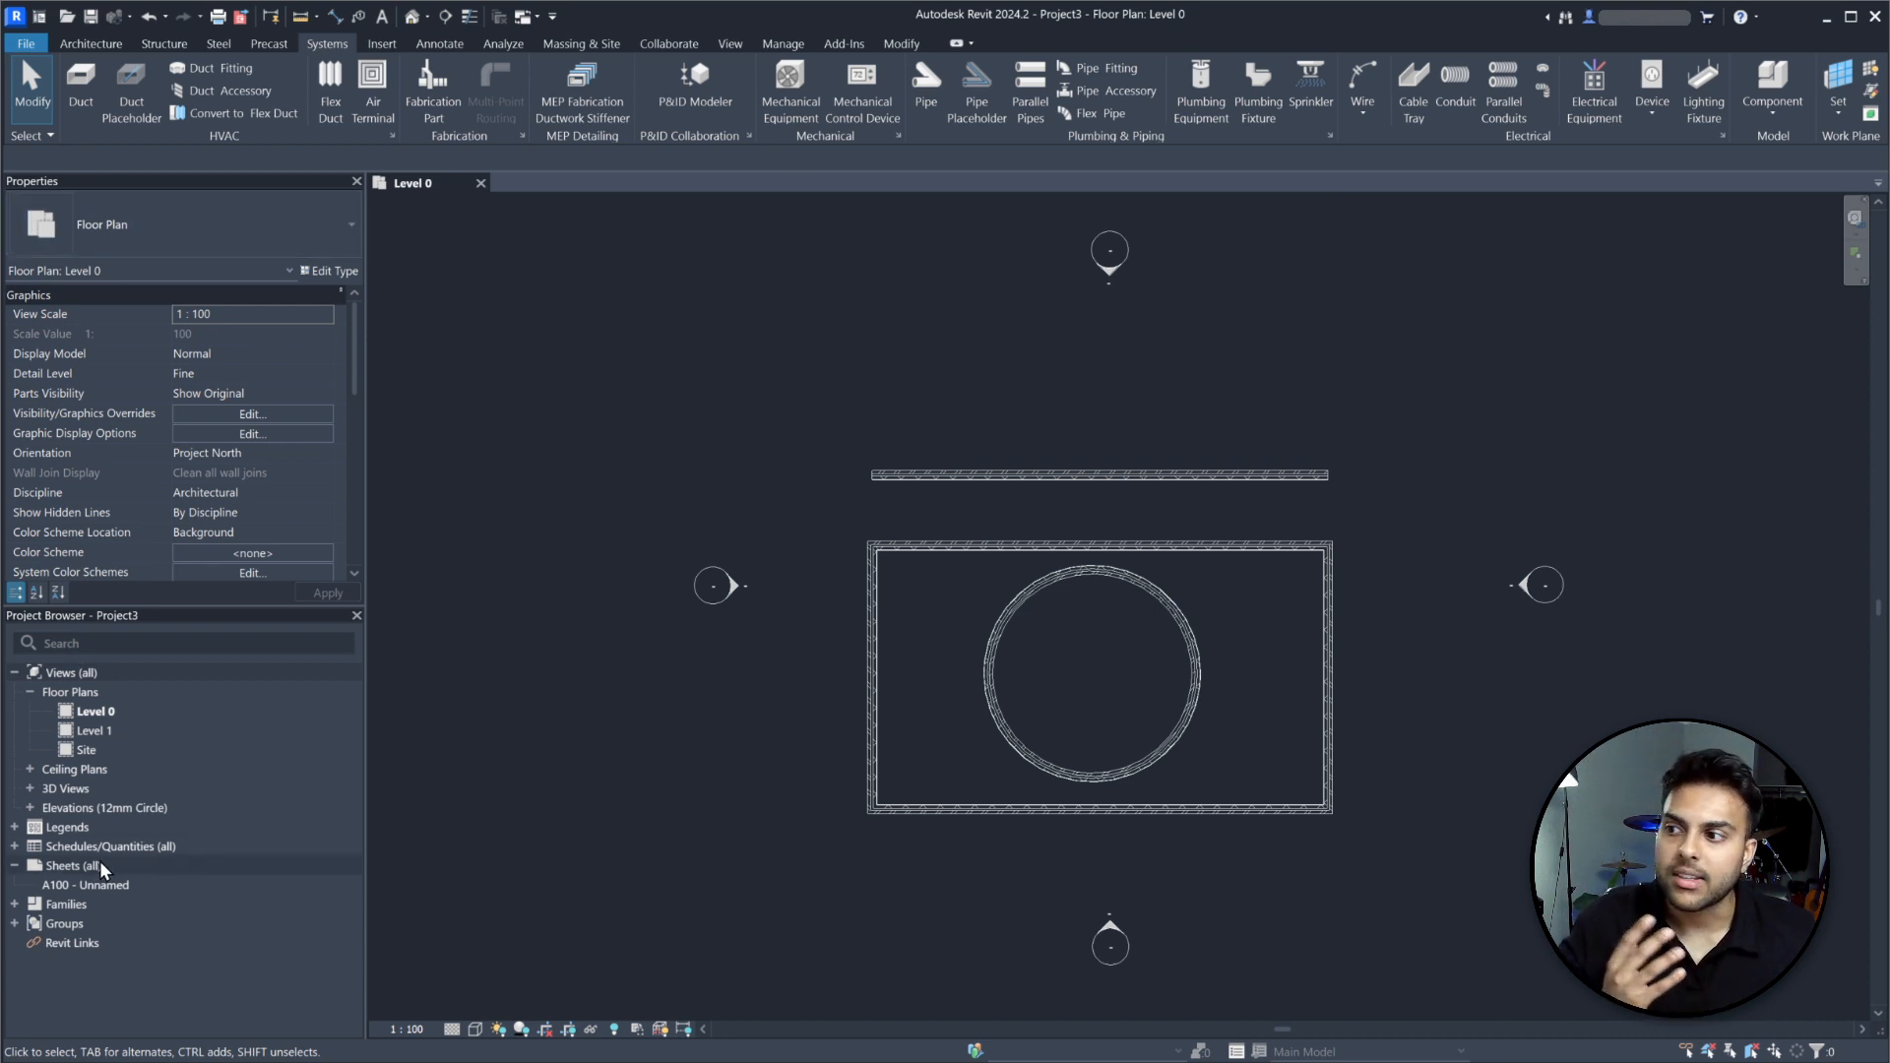
Select the rectangular room's upper wall and the two halves of the circular wall in turn to inspect their properties.
{"action": "left_click", "coordinate": [988, 546]}
{"action": "left_click", "coordinate": [1002, 628]}
{"action": "left_click", "coordinate": [1005, 739]}
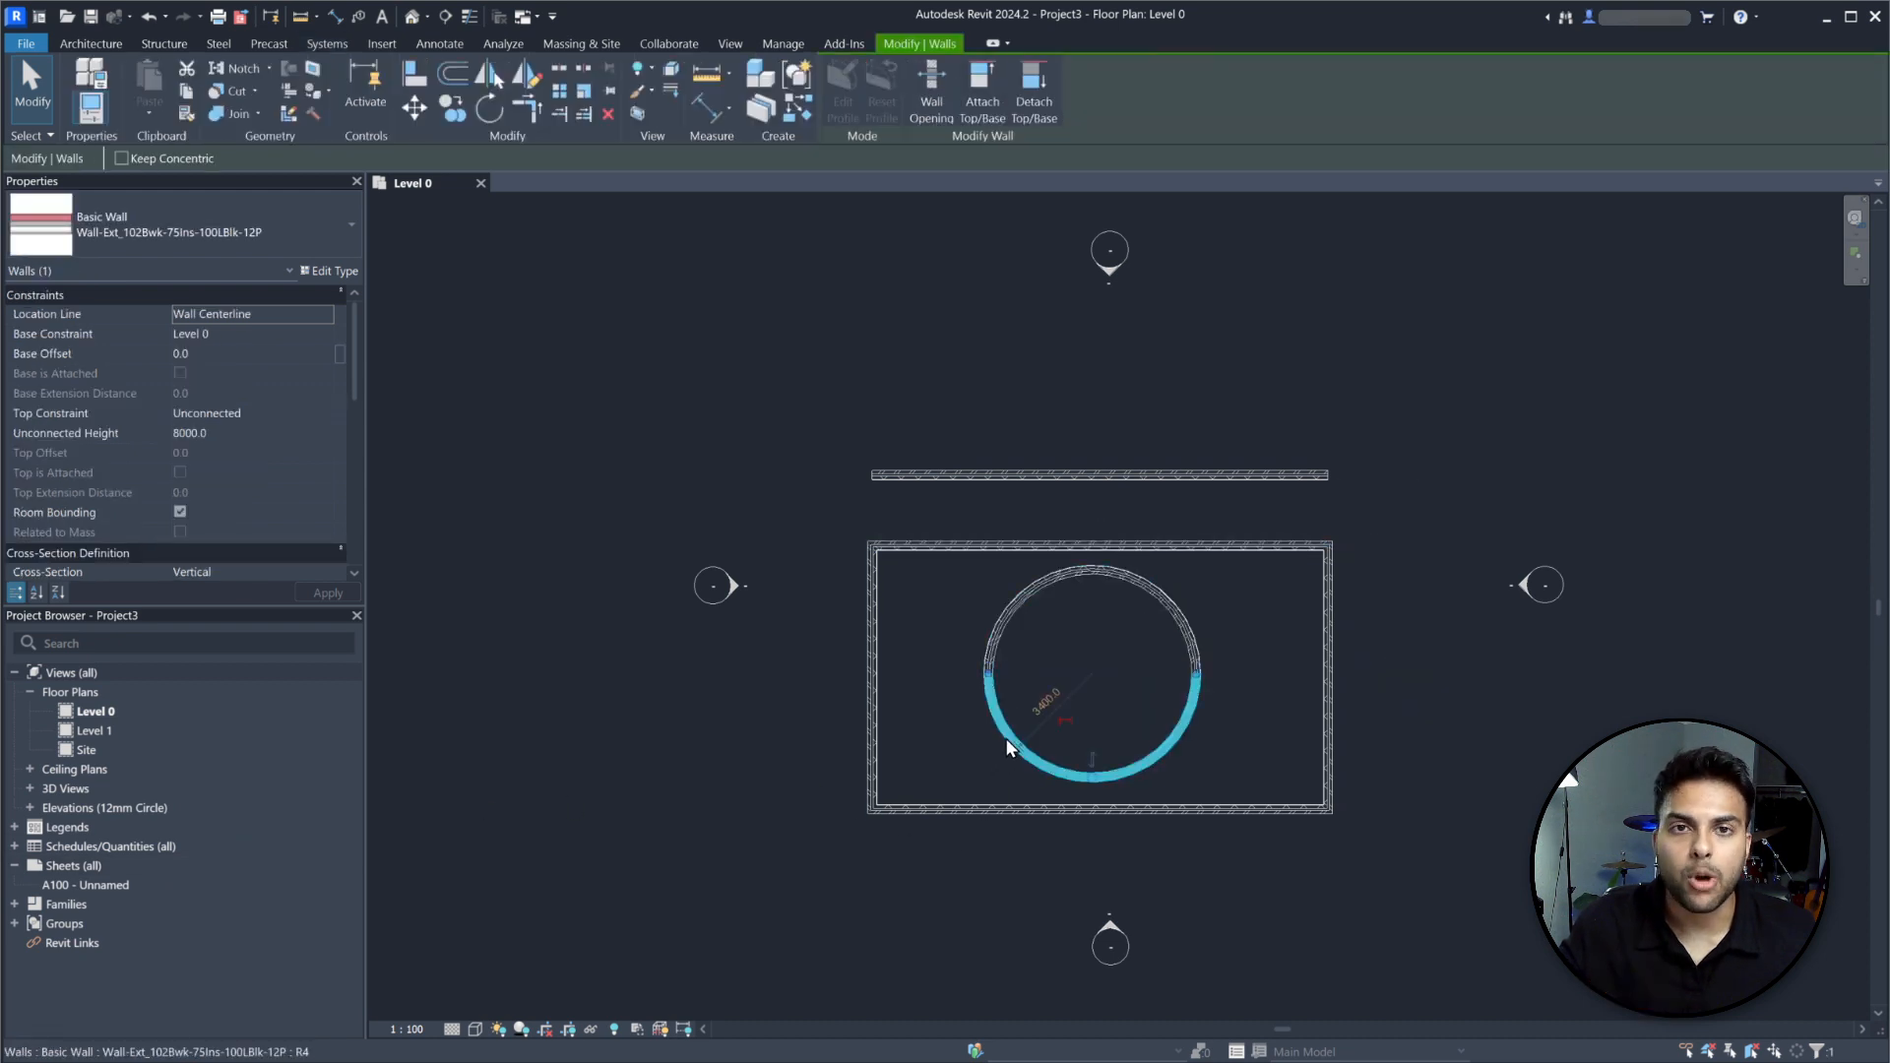